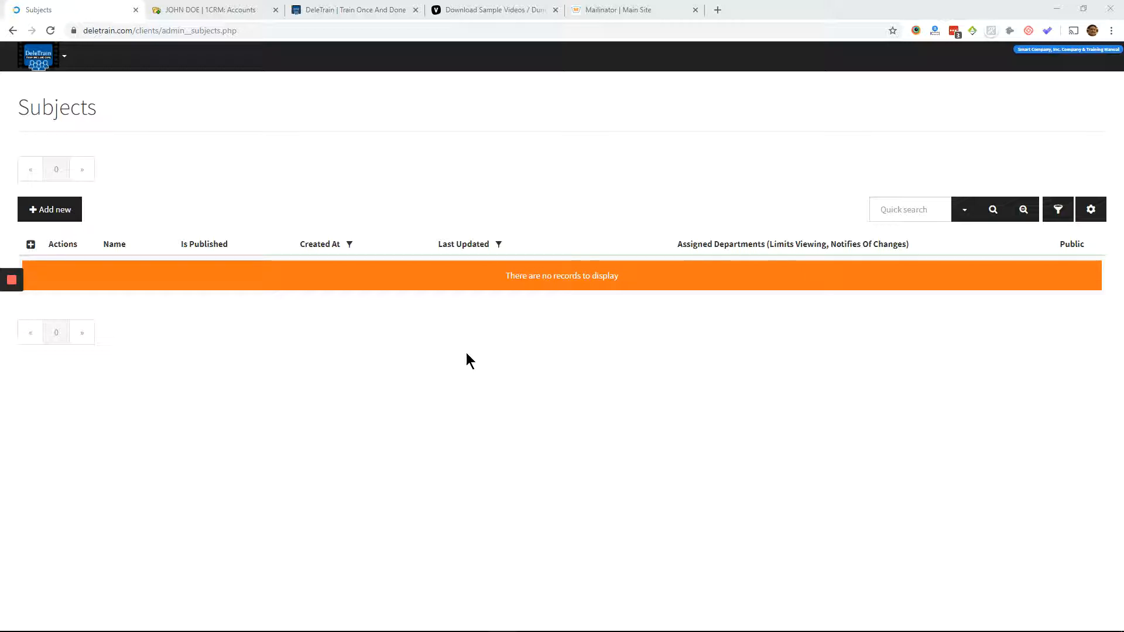
{"action": "right_click", "coordinate": [350, 179]}
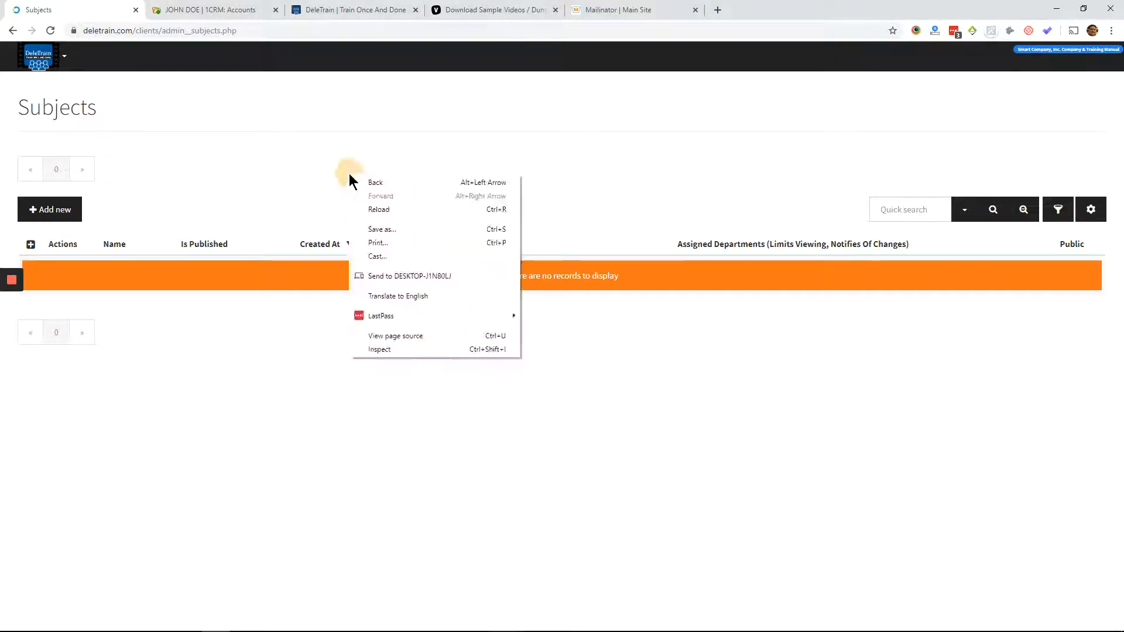
{"action": "left_click", "coordinate": [358, 166]}
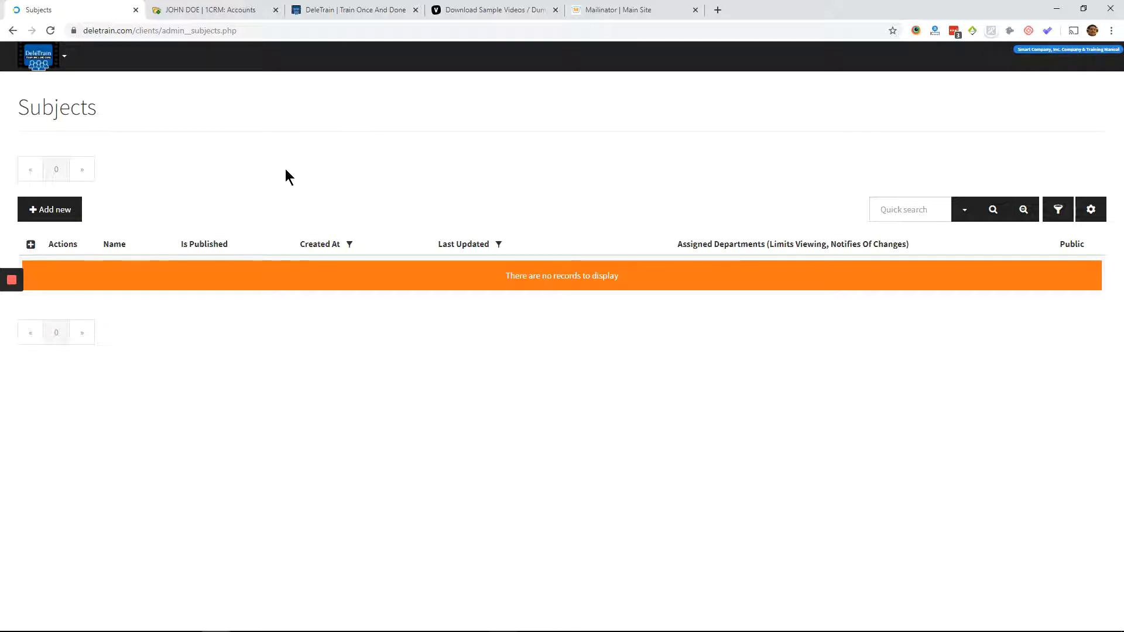
{"action": "left_click", "coordinate": [244, 173]}
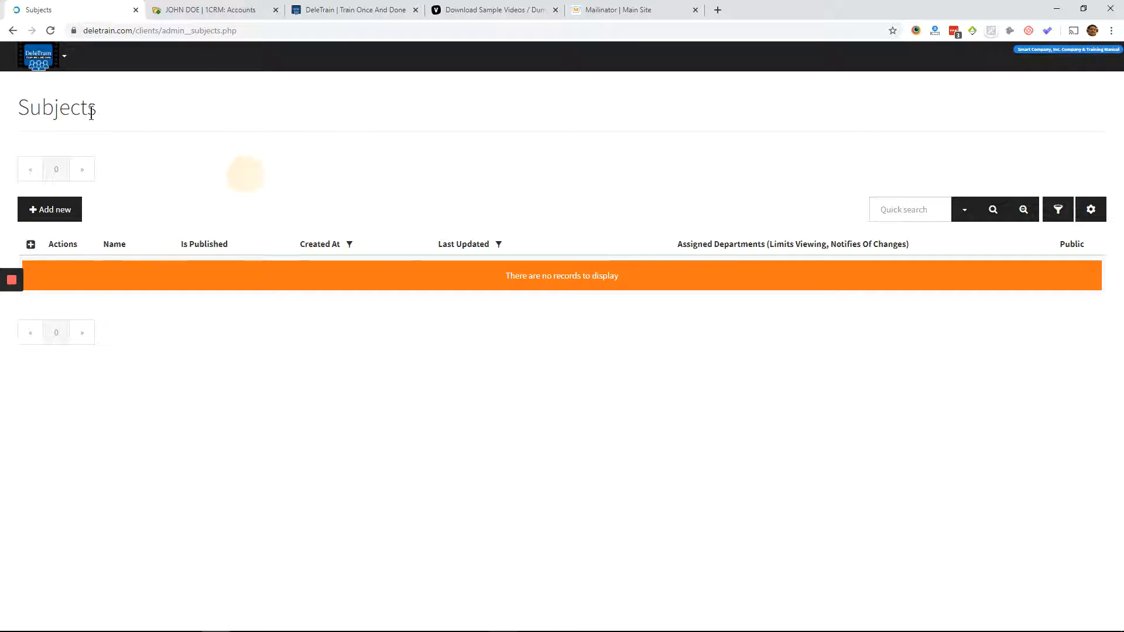
- Create a new subject named CRM TRAINING and save it
{"action": "left_click", "coordinate": [44, 60]}
{"action": "left_click", "coordinate": [46, 83]}
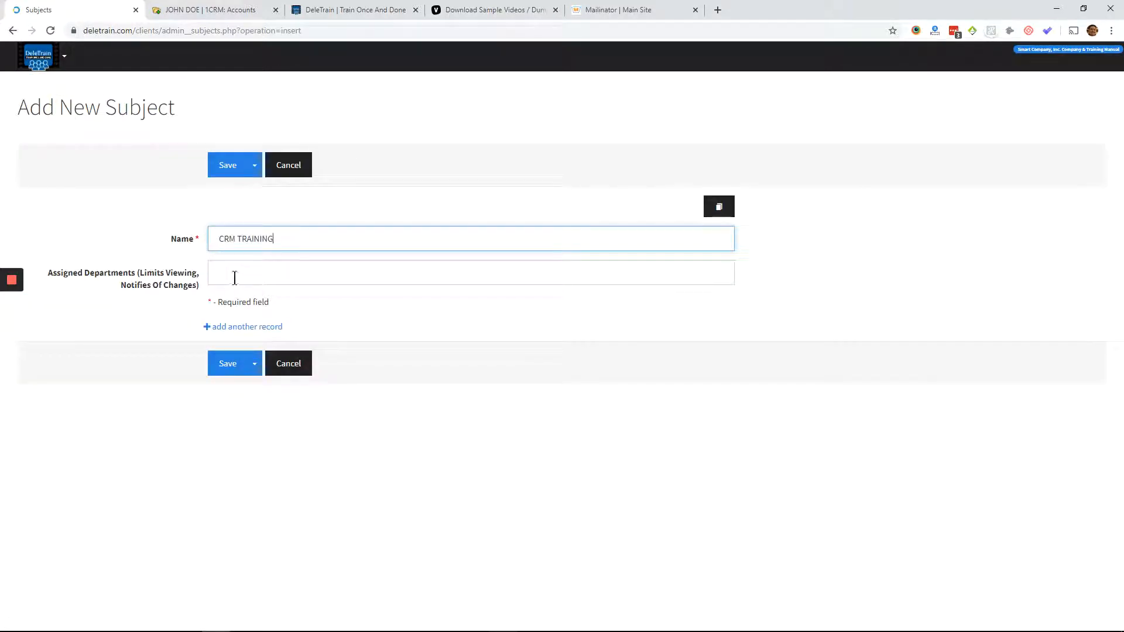
{"action": "left_click", "coordinate": [228, 164]}
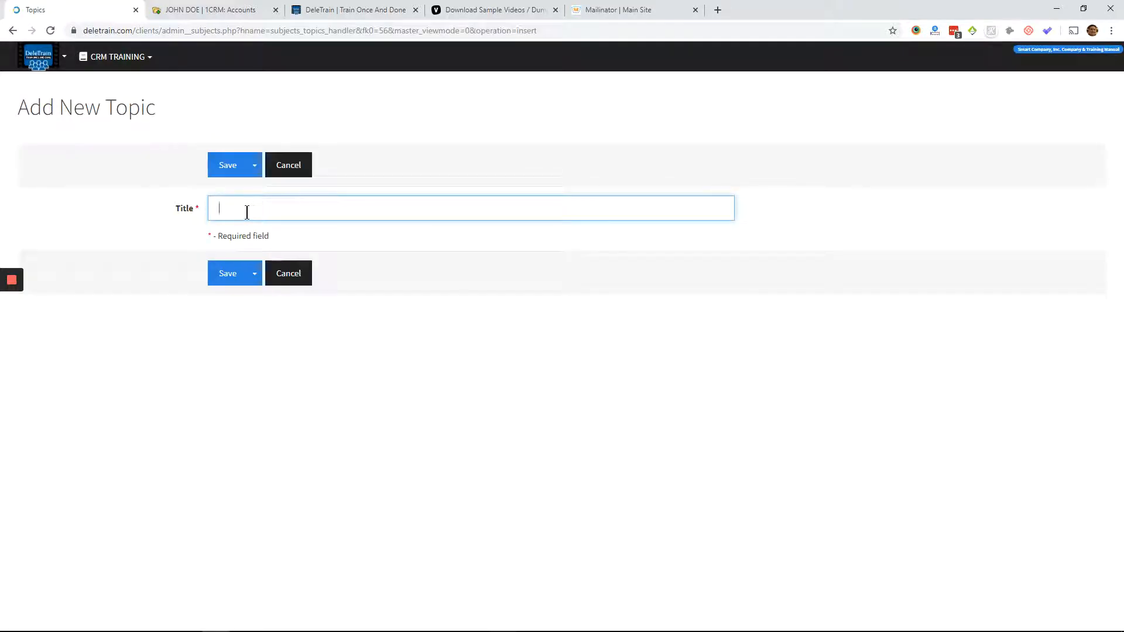
- Title the new topic ADDING A USER and save it
{"action": "type", "text": "ADDING A USER"}
{"action": "left_click", "coordinate": [217, 169]}
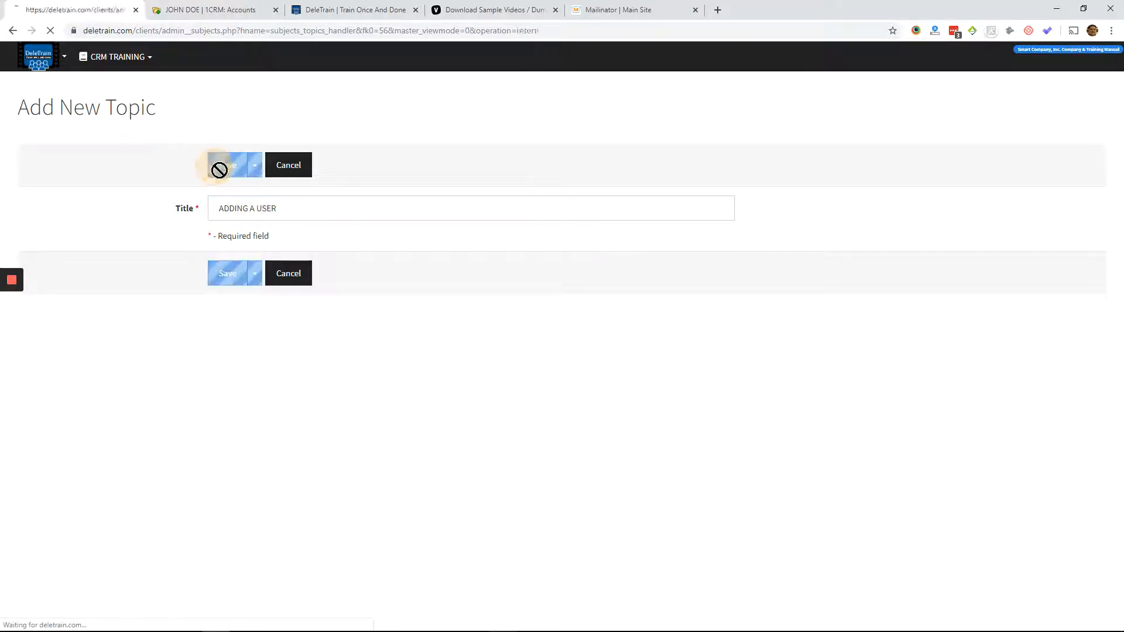
{"action": "left_click", "coordinate": [325, 302]}
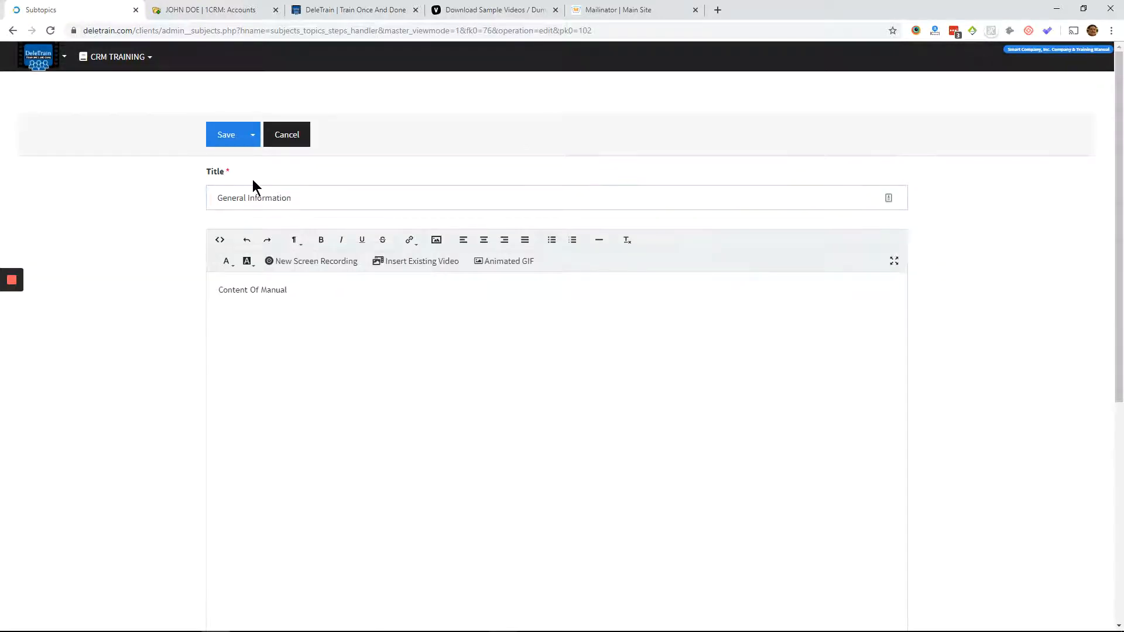
- Make the Content Of Manual line in the General Information subtopic bold and start a new line below it
{"action": "left_click", "coordinate": [300, 291]}
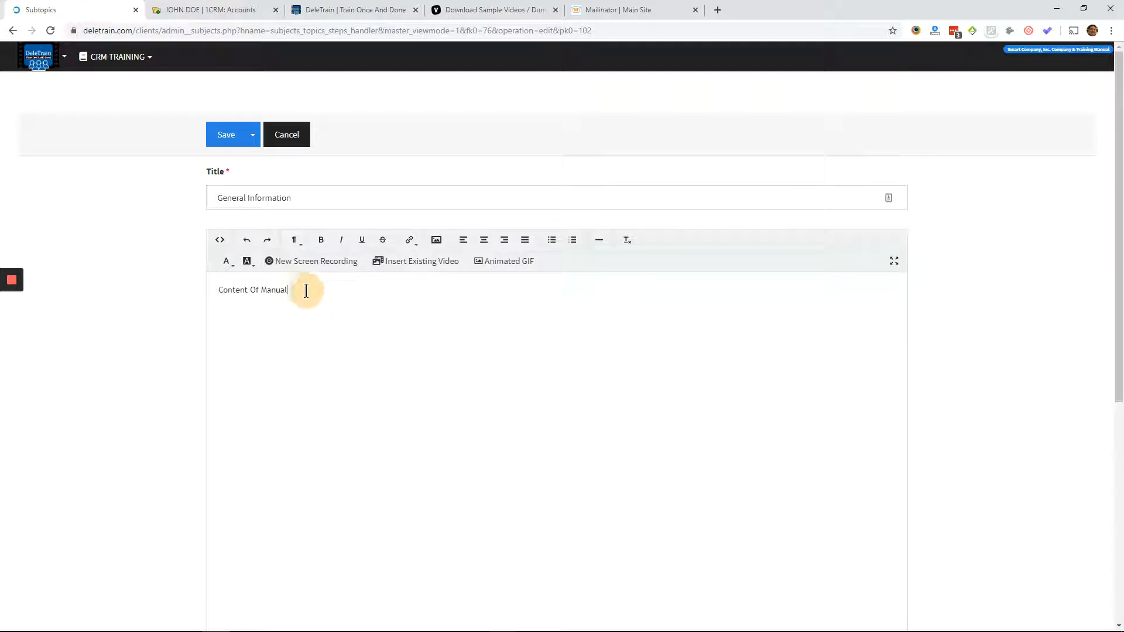
{"action": "key", "text": "Return"}
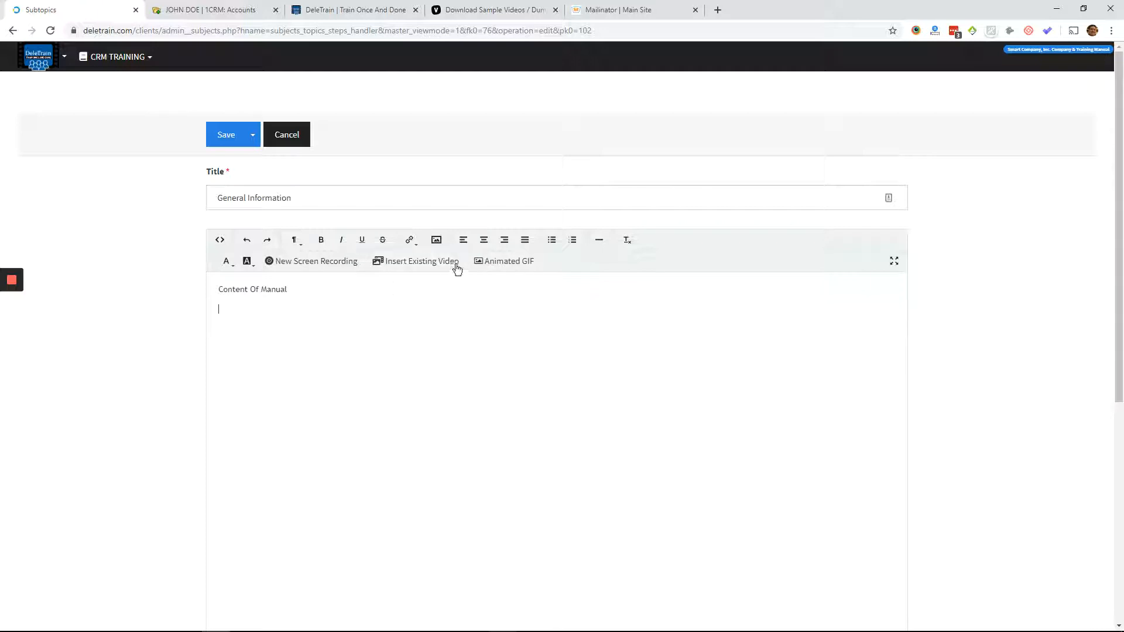
{"action": "triple_click", "coordinate": [308, 289]}
{"action": "left_click", "coordinate": [321, 241]}
{"action": "left_click", "coordinate": [327, 294]}
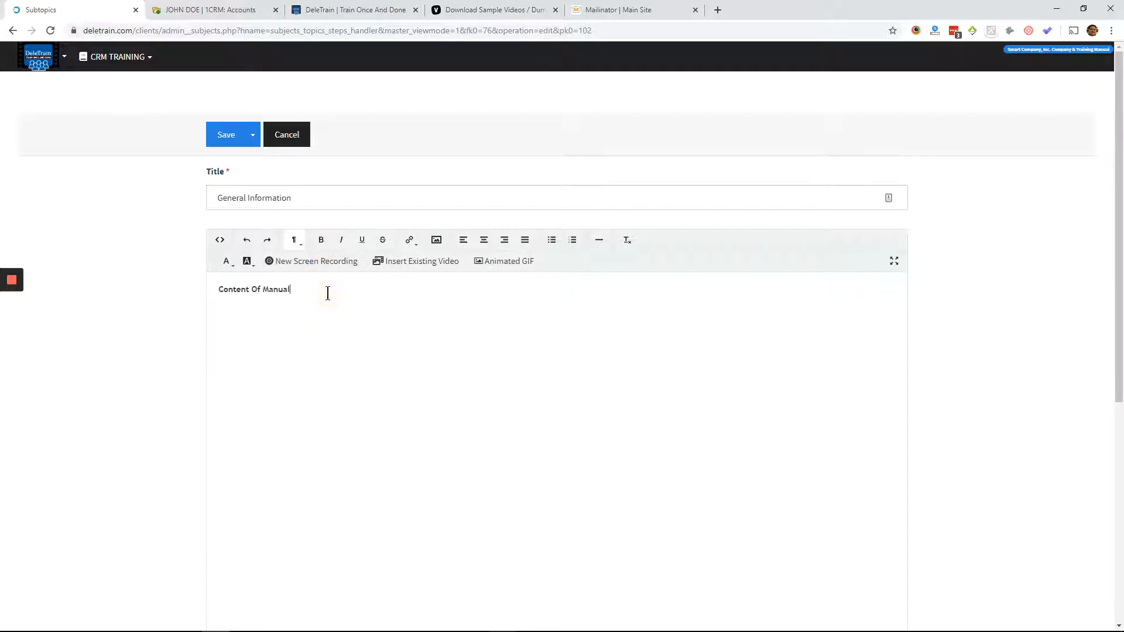
{"action": "key", "text": "Return"}
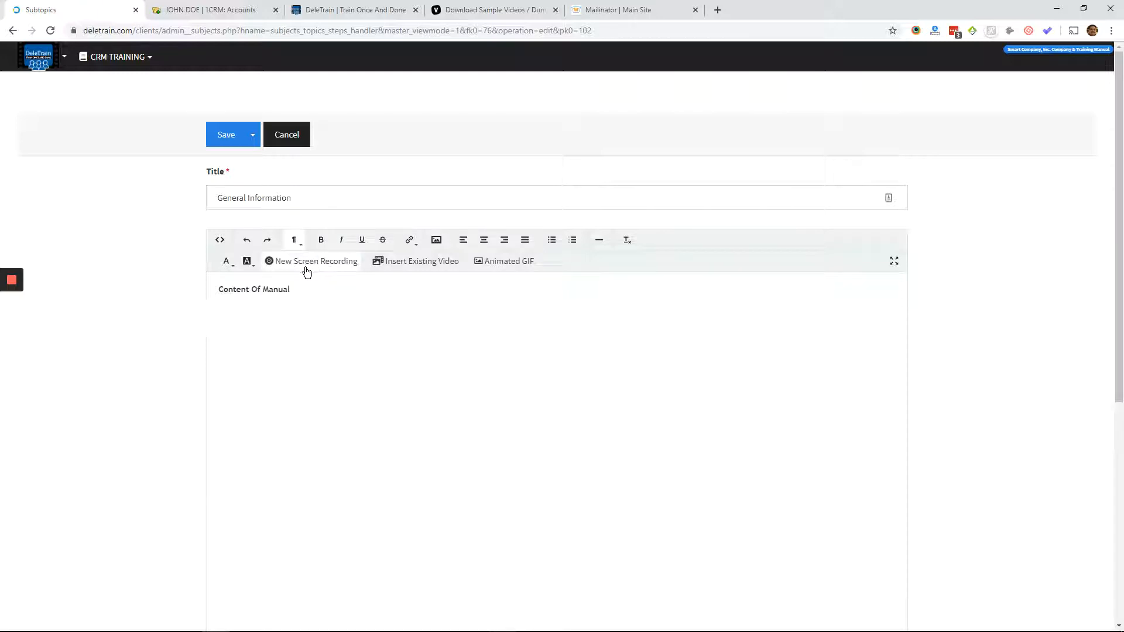
- Start a new screen recording for the subtopic, sharing the entire Screen 1 with audio
{"action": "left_click", "coordinate": [307, 268]}
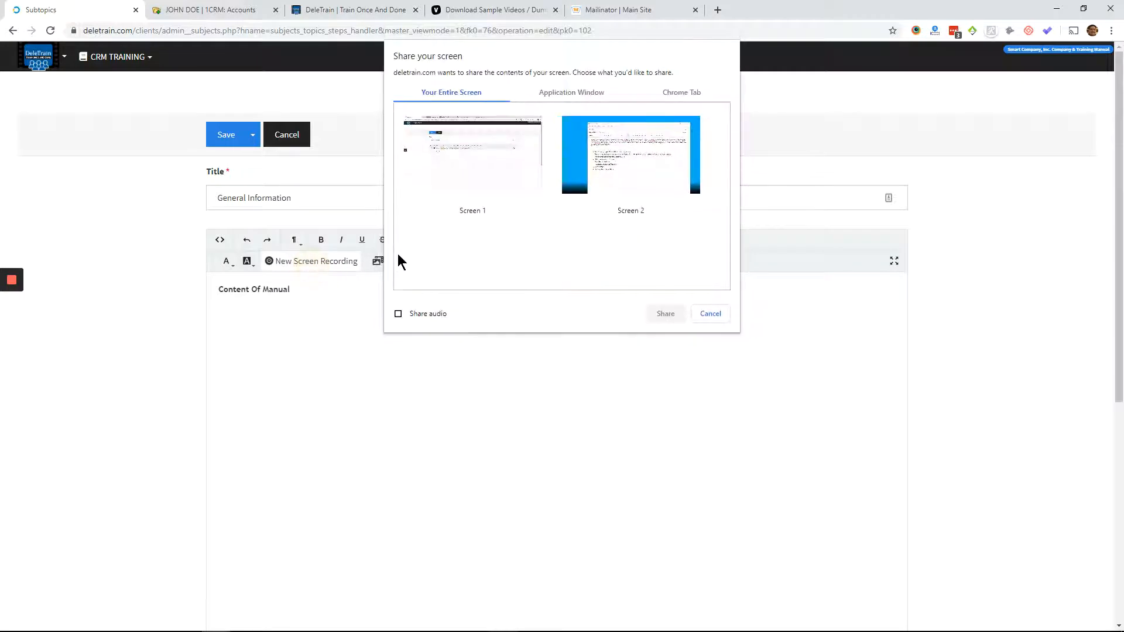
{"action": "left_click", "coordinate": [439, 170]}
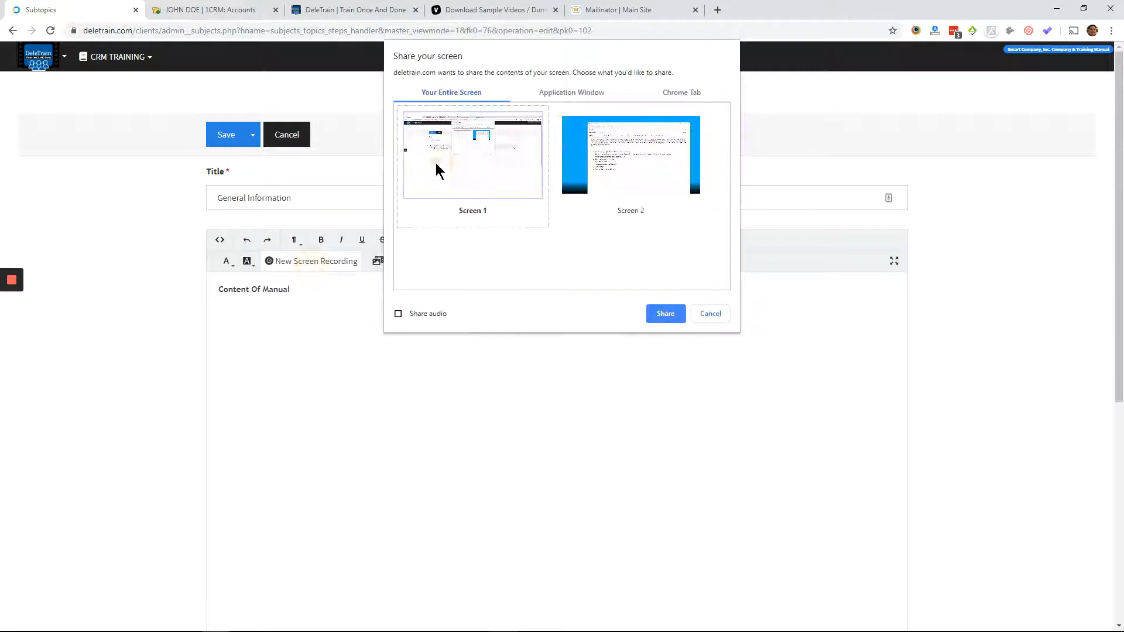
{"action": "left_click", "coordinate": [398, 314]}
{"action": "left_click", "coordinate": [665, 313]}
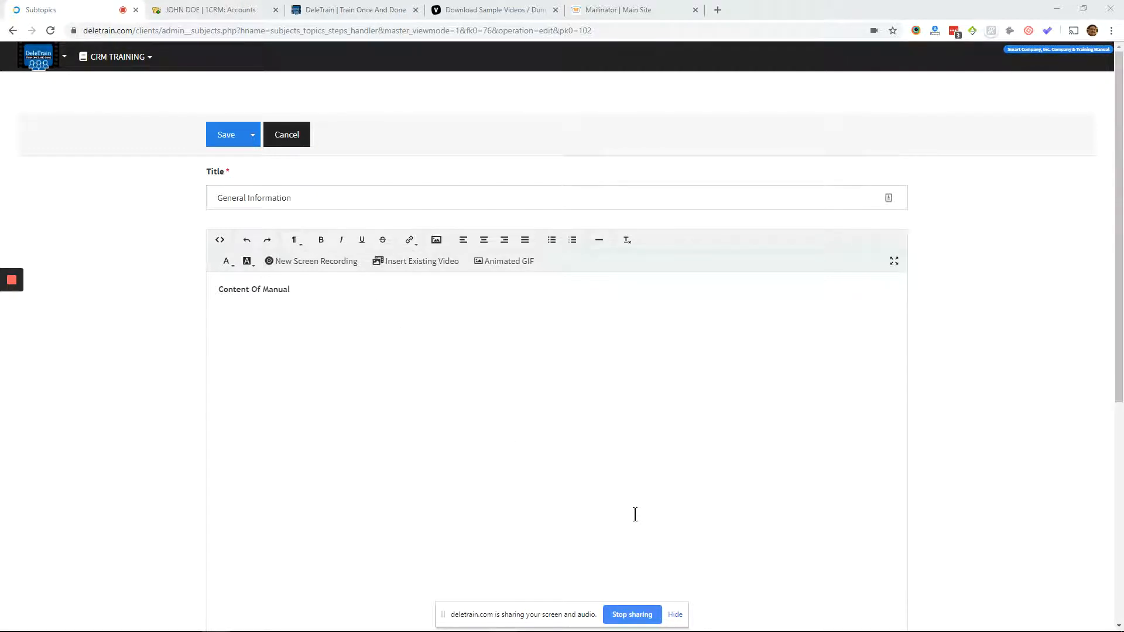
- Switch to 1CRM, create an account with the customer's full name and primary e-mail address, and submit it for saving
{"action": "left_click", "coordinate": [199, 10]}
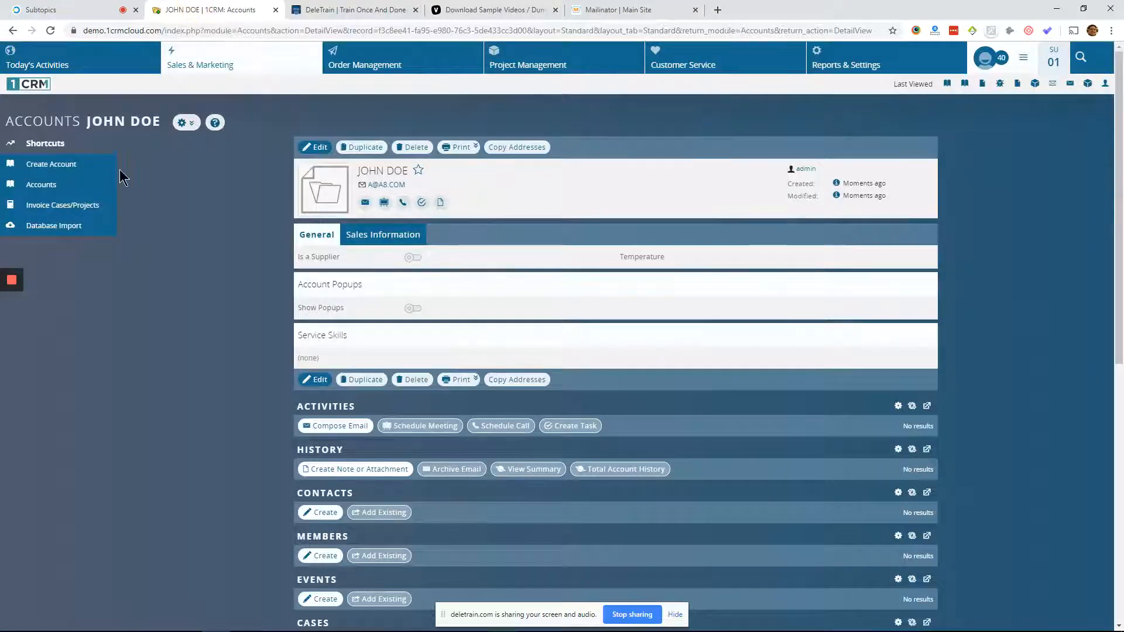
{"action": "left_click", "coordinate": [65, 167]}
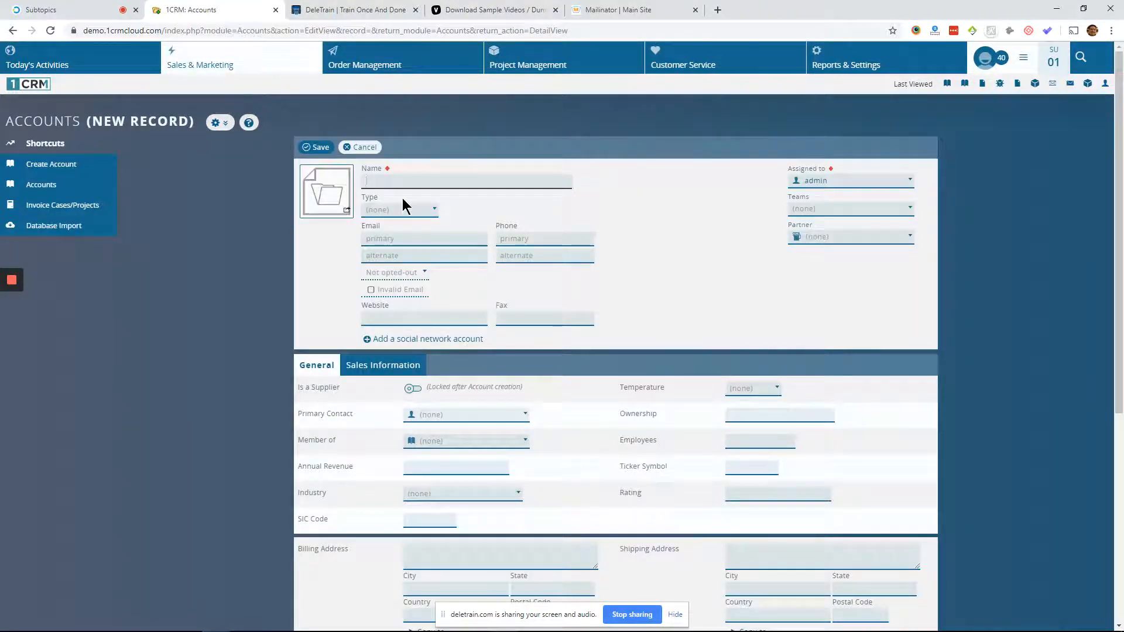
{"action": "key", "text": "Tab"}
{"action": "key", "text": "Tab"}
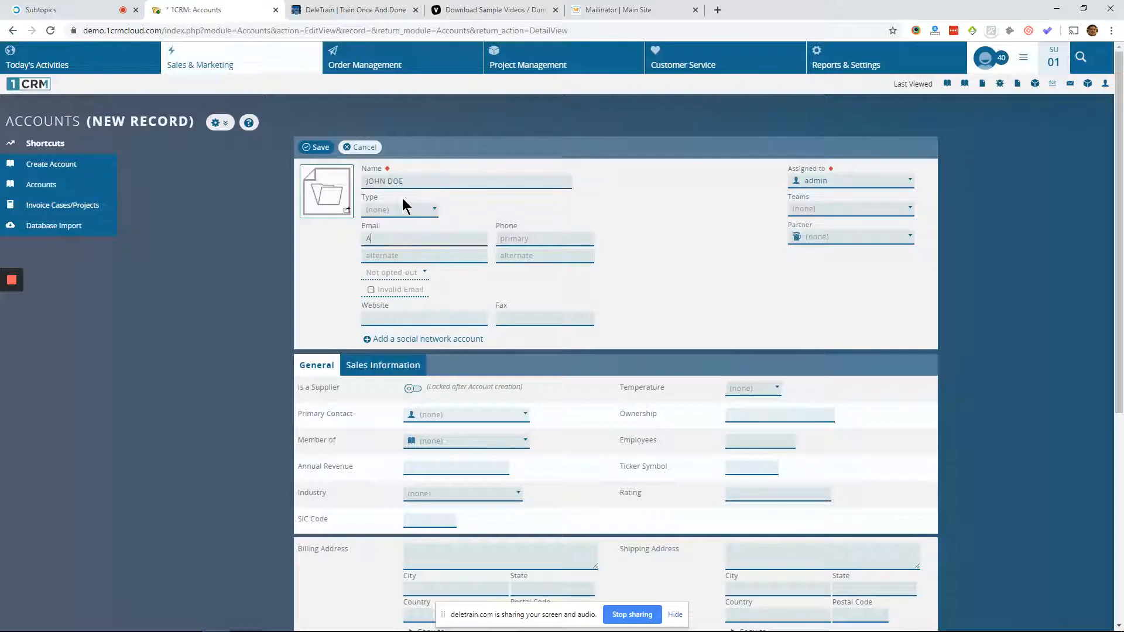
{"action": "left_click", "coordinate": [316, 147]}
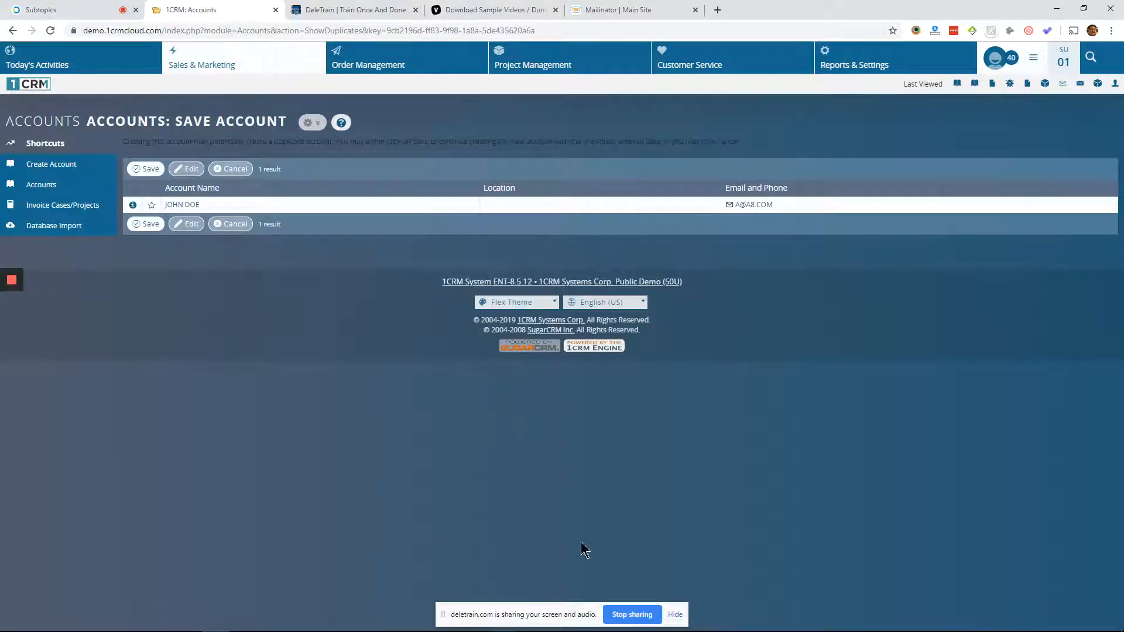
- Stop sharing the screen, return to the DeleTrain subtopic and check the video inserted in its content
{"action": "left_click", "coordinate": [619, 614]}
{"action": "left_click", "coordinate": [40, 9]}
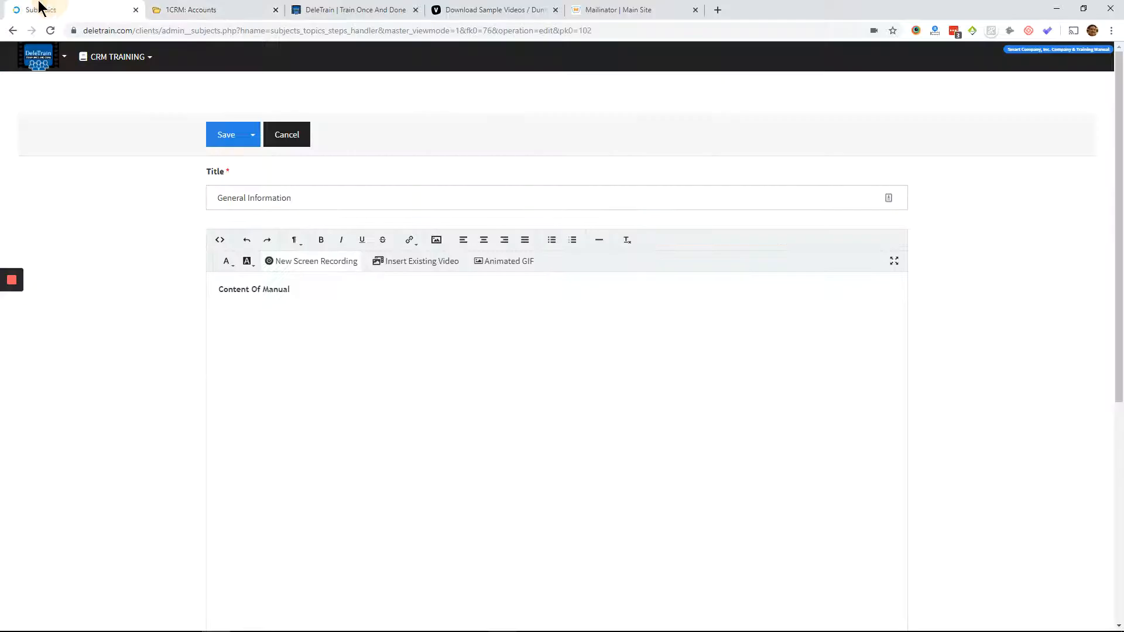
{"action": "scroll", "coordinate": [426, 347], "scroll_direction": "down", "scroll_amount": 2}
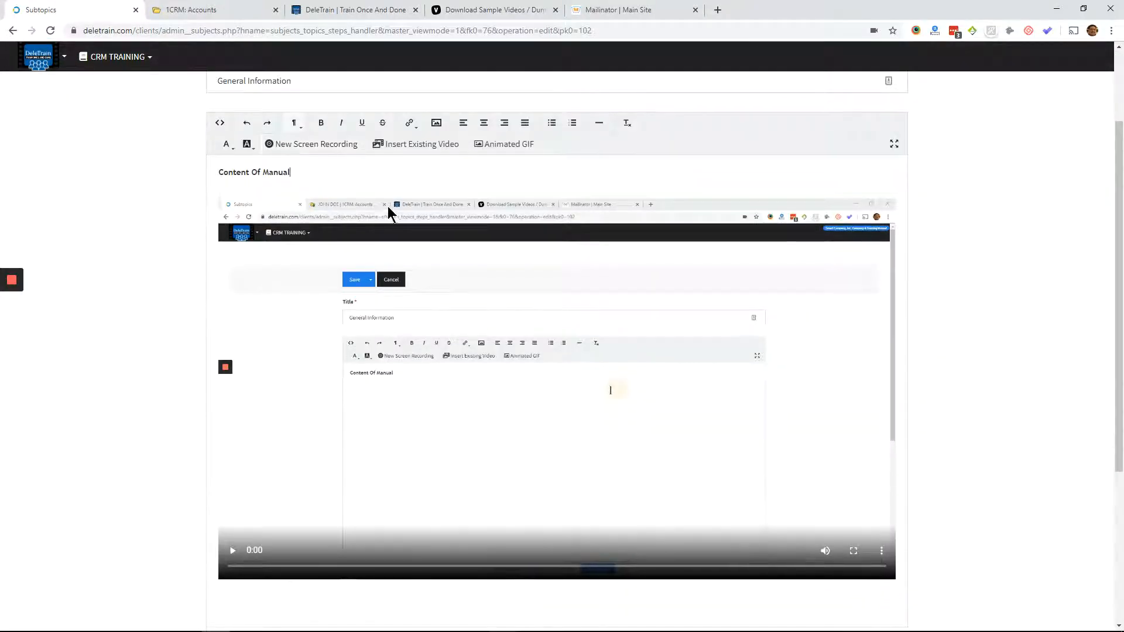
{"action": "scroll", "coordinate": [355, 398], "scroll_direction": "down", "scroll_amount": 4}
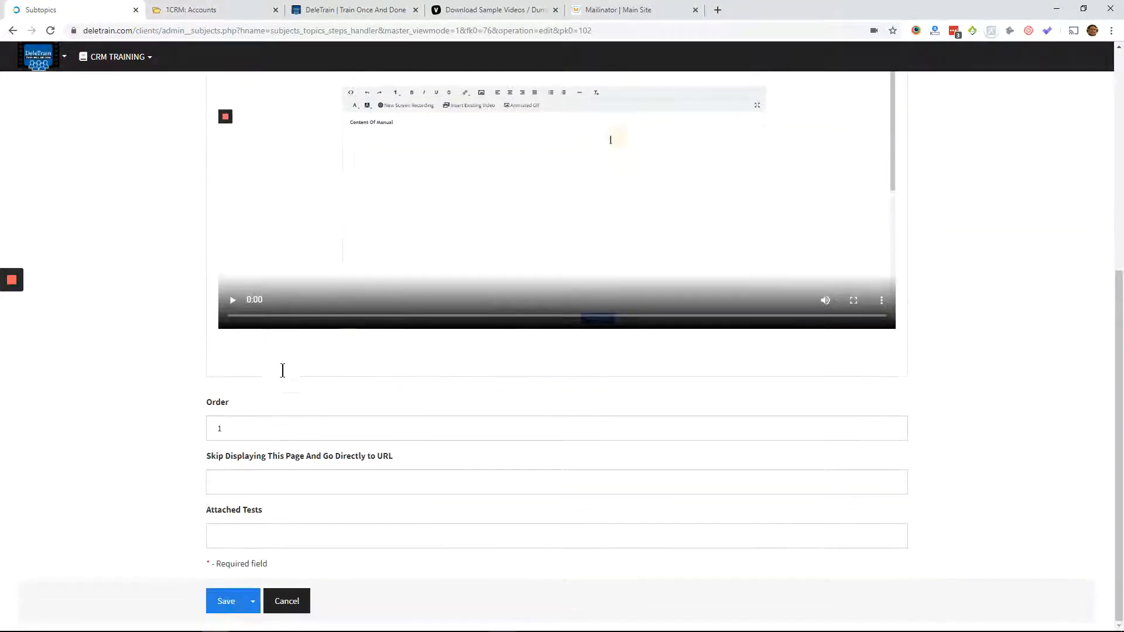
- Add the line MAKE SURE TO _X_ below the embedded video and start a new line after it
{"action": "scroll", "coordinate": [273, 377], "scroll_direction": "up", "scroll_amount": 7}
{"action": "scroll", "coordinate": [343, 389], "scroll_direction": "down", "scroll_amount": 4}
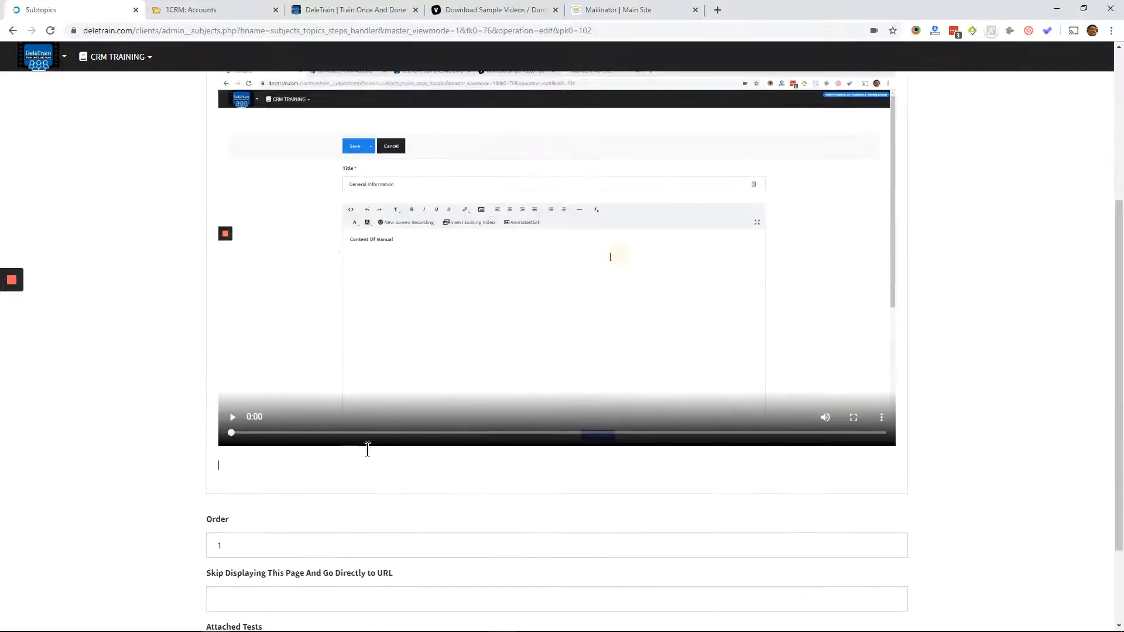
{"action": "scroll", "coordinate": [367, 447], "scroll_direction": "up", "scroll_amount": 3}
{"action": "scroll", "coordinate": [386, 419], "scroll_direction": "down", "scroll_amount": 3}
{"action": "type", "text": "MAKE SURE"}
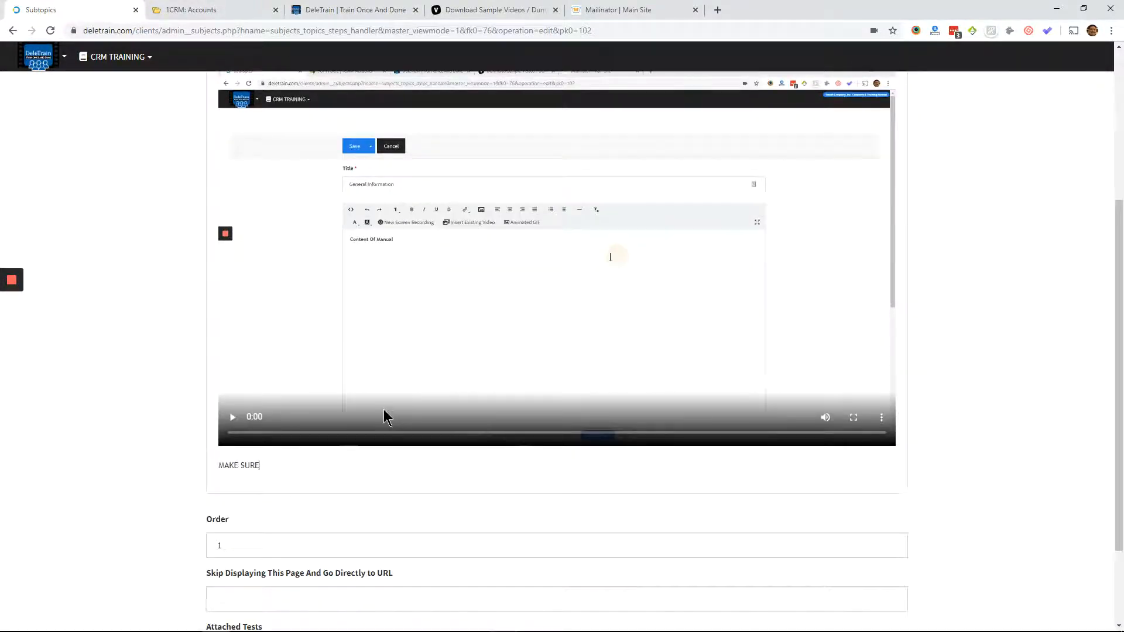
{"action": "type", "text": " TO _X_"}
{"action": "key", "text": "Return"}
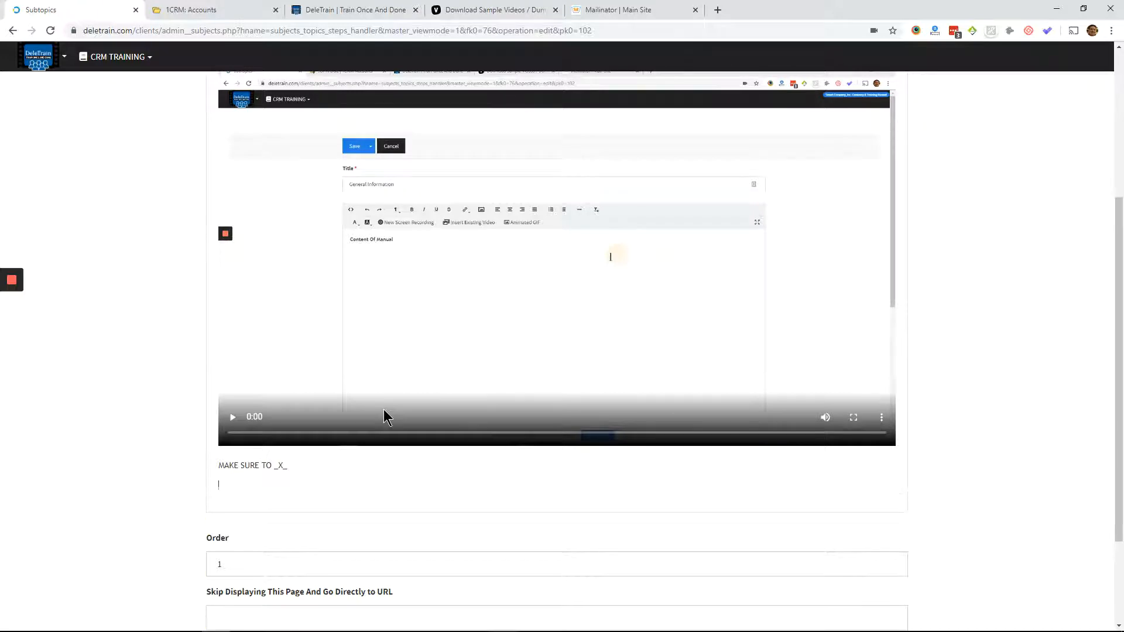
- Record a second short video of the entire Screen 1 without audio for the subtopic, and stop sharing
{"action": "scroll", "coordinate": [466, 248], "scroll_direction": "up", "scroll_amount": 3}
{"action": "scroll", "coordinate": [363, 373], "scroll_direction": "down", "scroll_amount": 2}
{"action": "scroll", "coordinate": [363, 373], "scroll_direction": "down", "scroll_amount": 1}
{"action": "scroll", "coordinate": [208, 464], "scroll_direction": "up", "scroll_amount": 3}
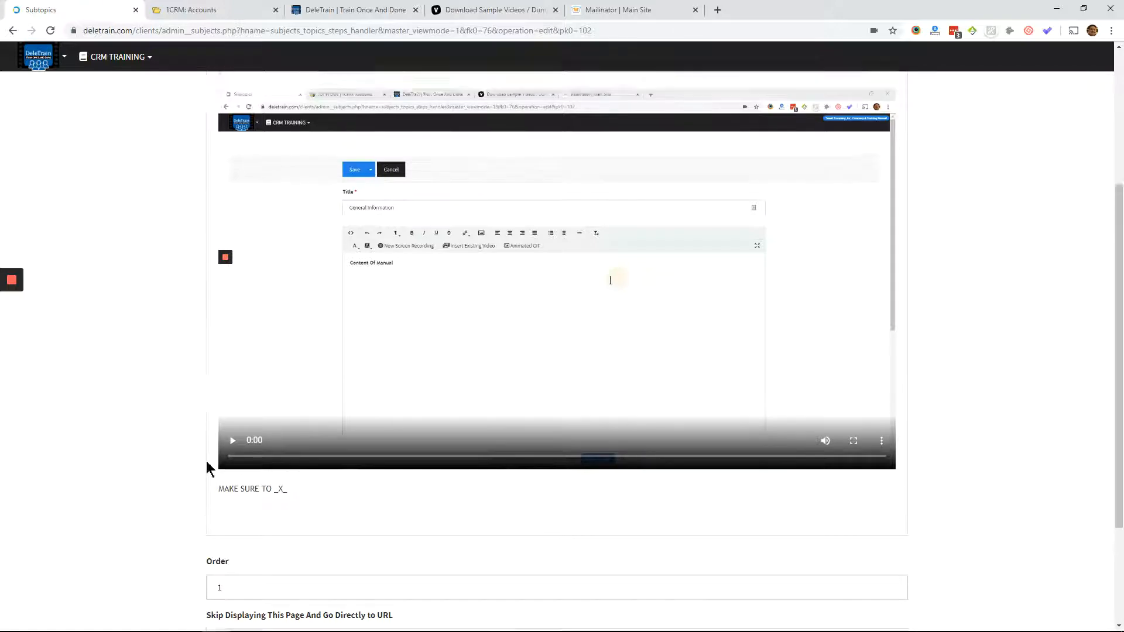
{"action": "scroll", "coordinate": [344, 278], "scroll_direction": "down", "scroll_amount": 3}
{"action": "scroll", "coordinate": [333, 230], "scroll_direction": "down", "scroll_amount": 1}
{"action": "scroll", "coordinate": [326, 175], "scroll_direction": "up", "scroll_amount": 3}
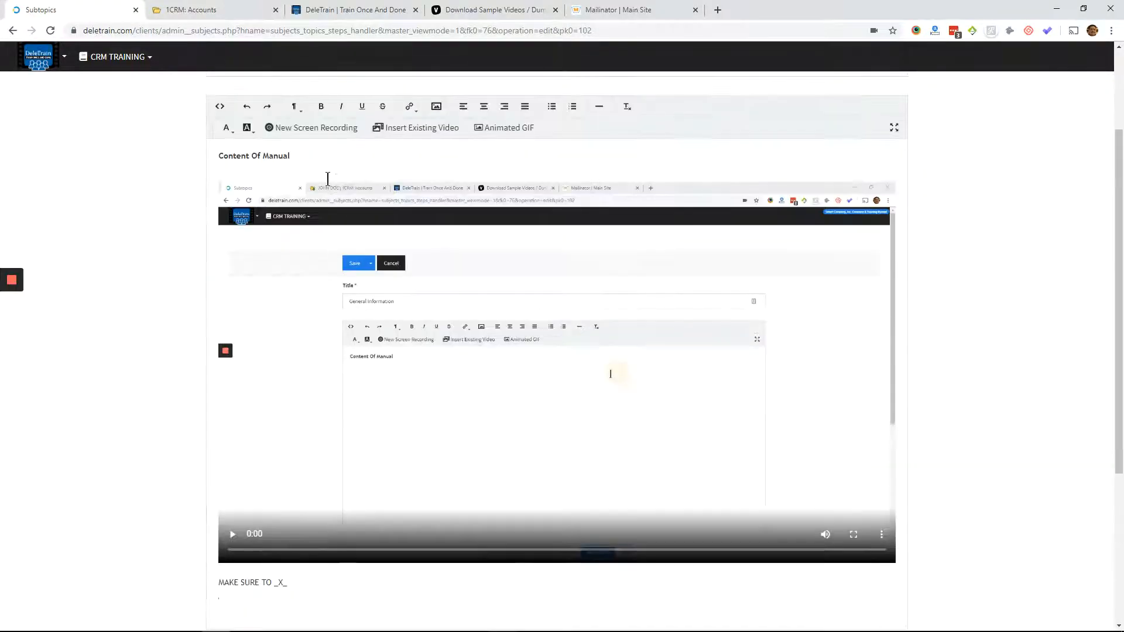
{"action": "left_click", "coordinate": [319, 127]}
{"action": "left_click", "coordinate": [492, 169]}
{"action": "left_click", "coordinate": [665, 313]}
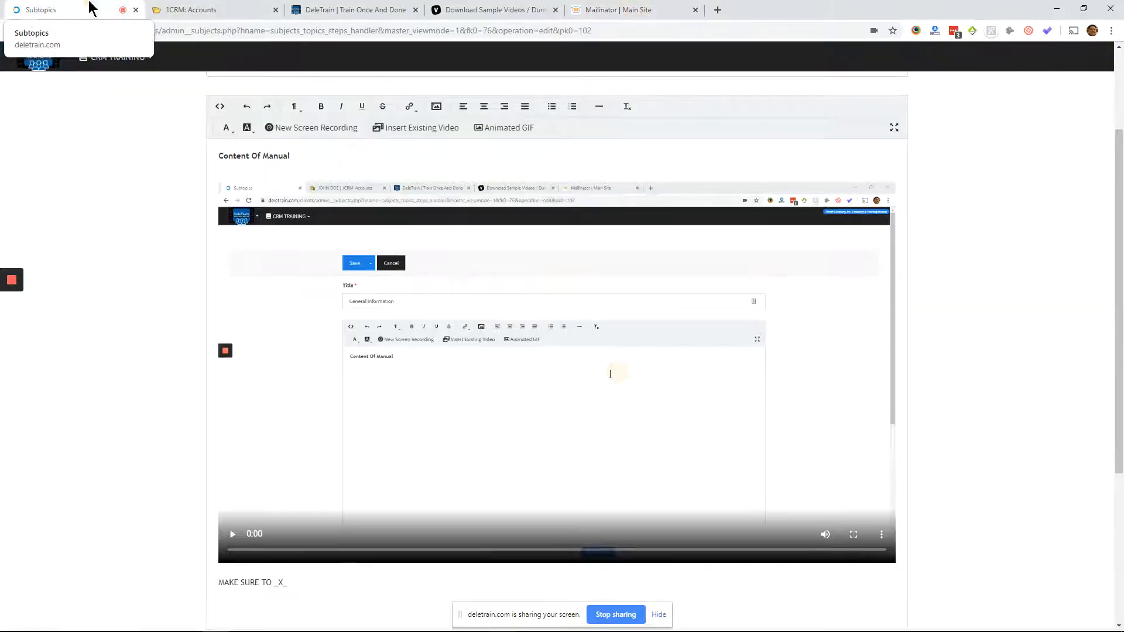
{"action": "left_click", "coordinate": [603, 615]}
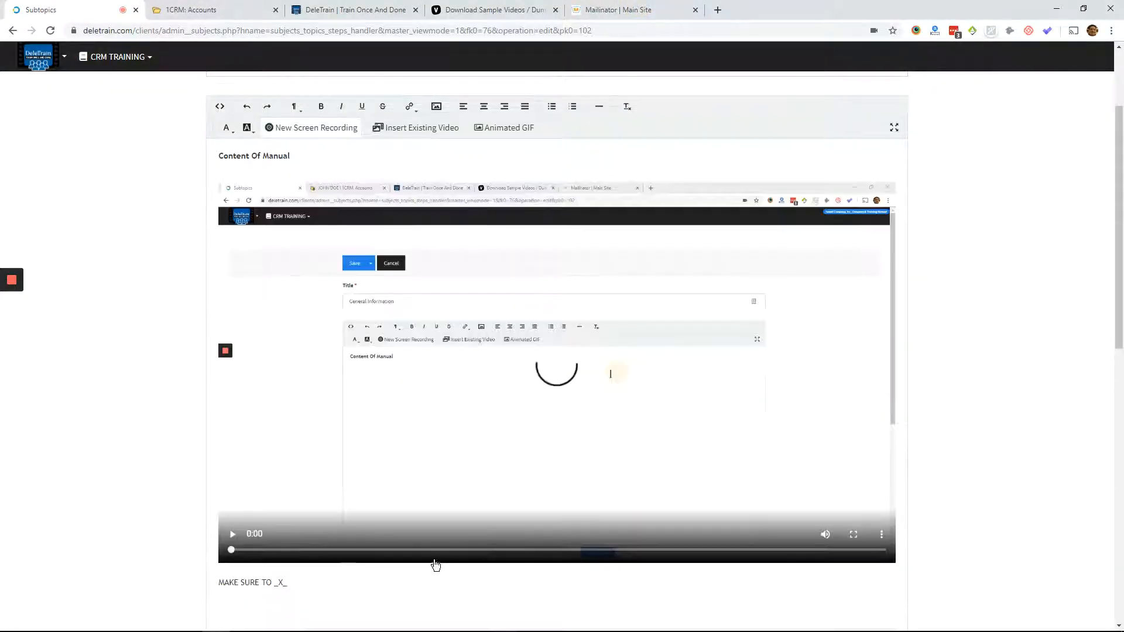
- Review the two embedded recordings in the General Information content and save the subtopic
{"action": "scroll", "coordinate": [376, 410], "scroll_direction": "down", "scroll_amount": 4}
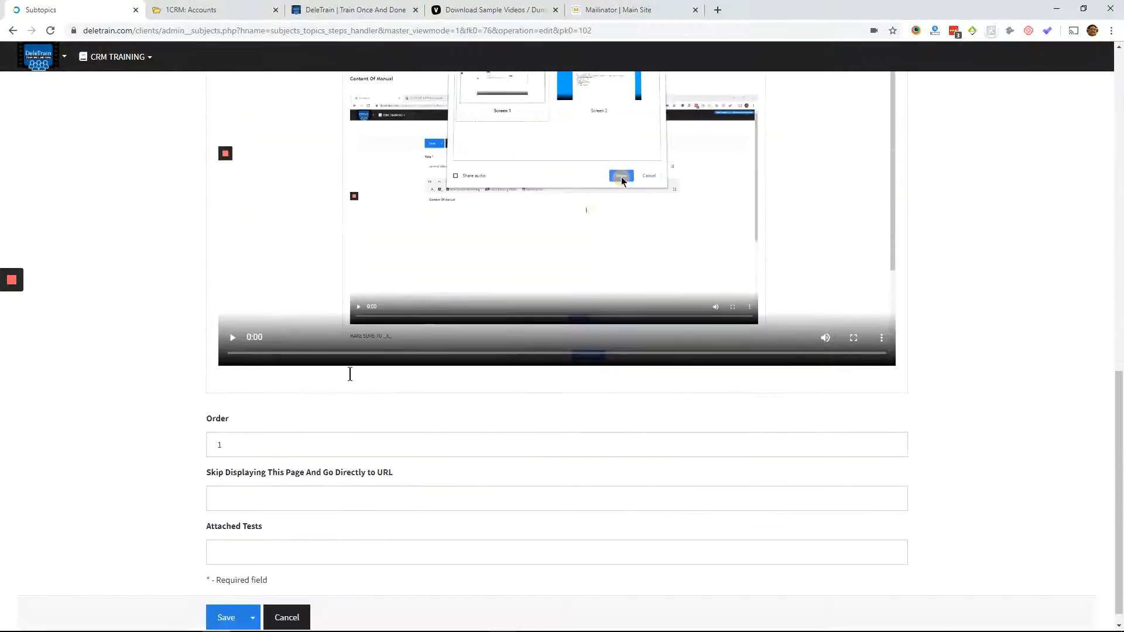
{"action": "scroll", "coordinate": [257, 450], "scroll_direction": "up", "scroll_amount": 10}
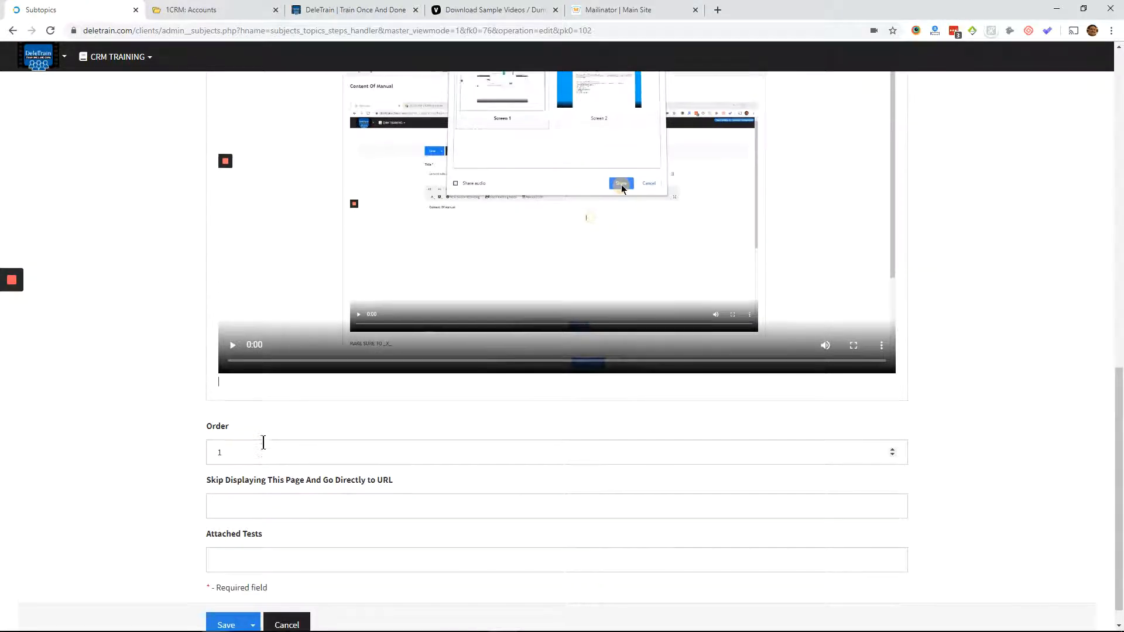
{"action": "scroll", "coordinate": [229, 113], "scroll_direction": "up", "scroll_amount": 3}
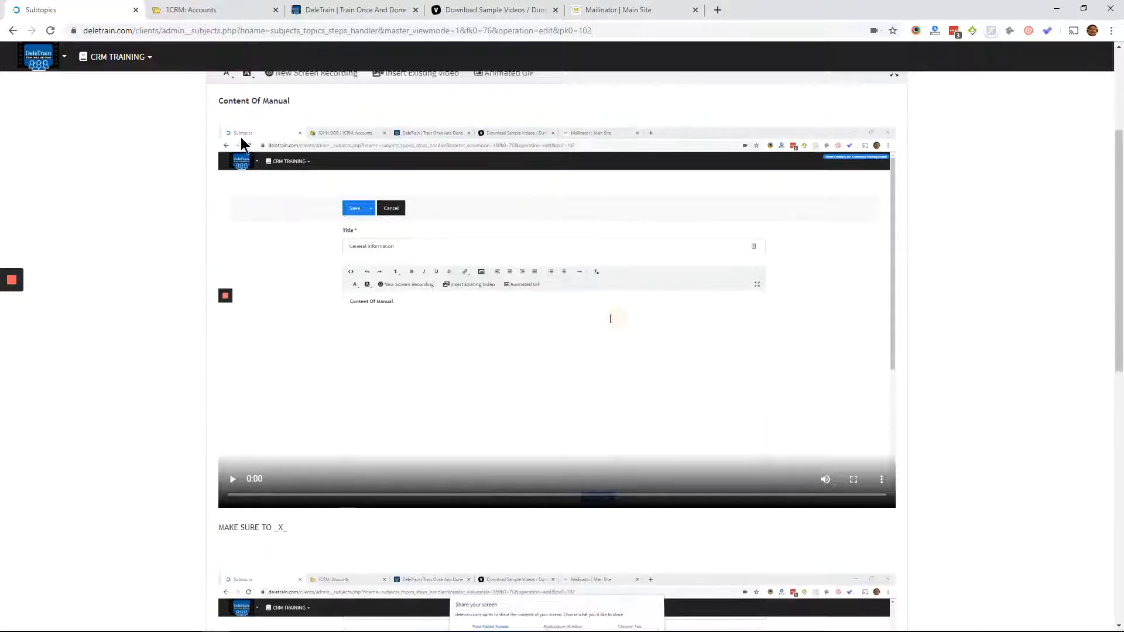
{"action": "left_click", "coordinate": [226, 145]}
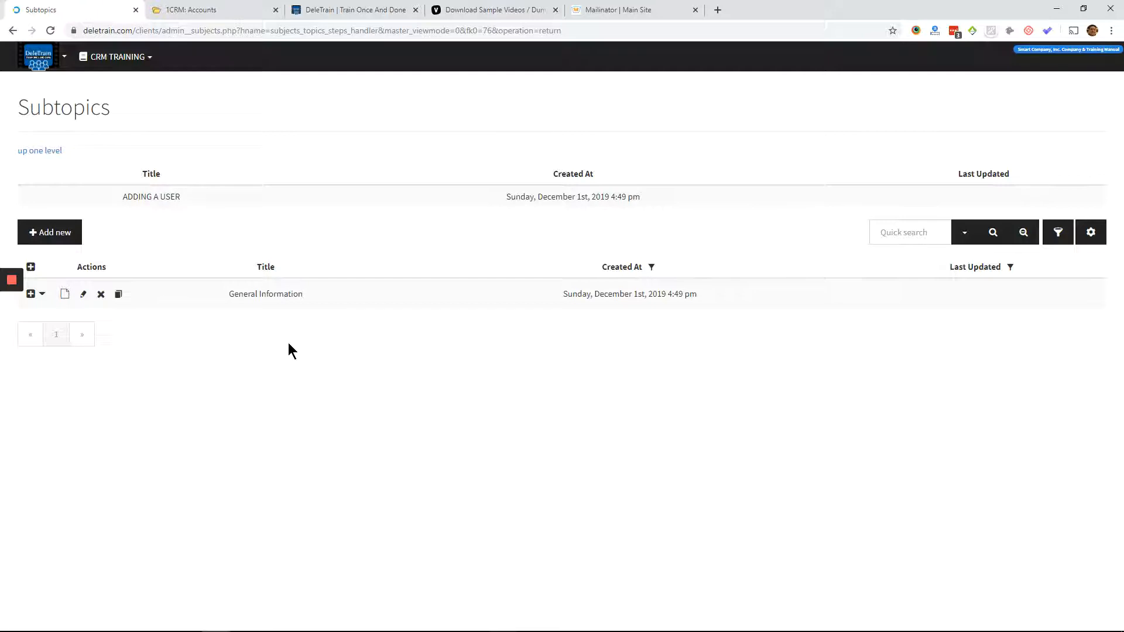
- Open the page for uploading an external video and switch back to the Subtopics list
{"action": "left_click", "coordinate": [40, 56]}
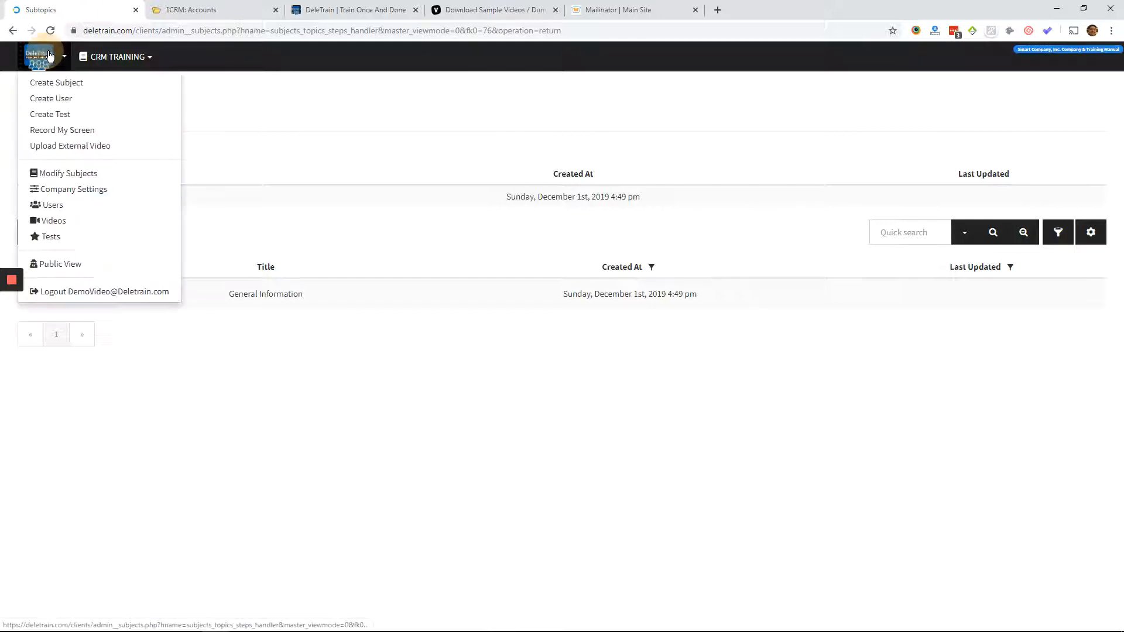
{"action": "left_click", "coordinate": [54, 145]}
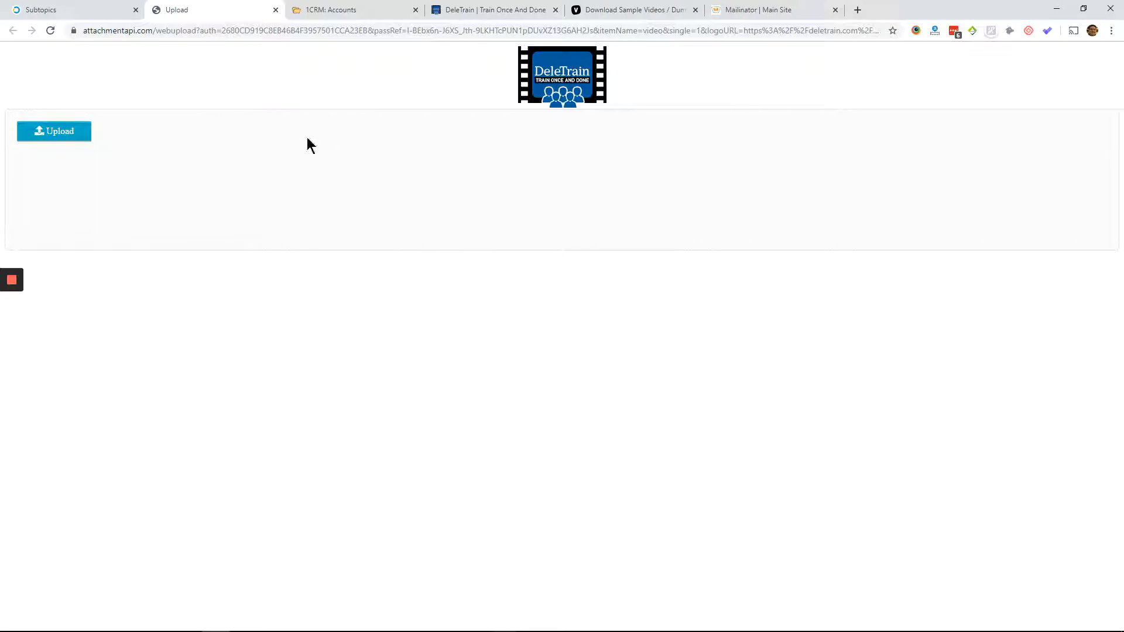
{"action": "left_click", "coordinate": [100, 10]}
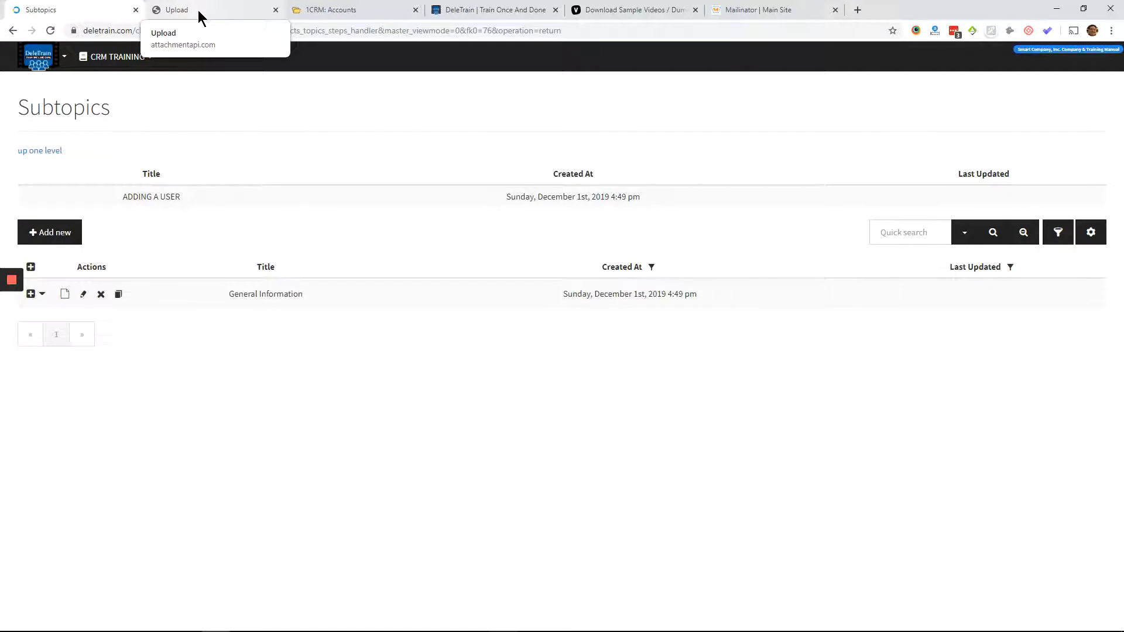
- Move the Sample Videos page beside the Upload page and download its 1 MB 1280x720 mp4 sample
{"action": "left_click", "coordinate": [188, 10]}
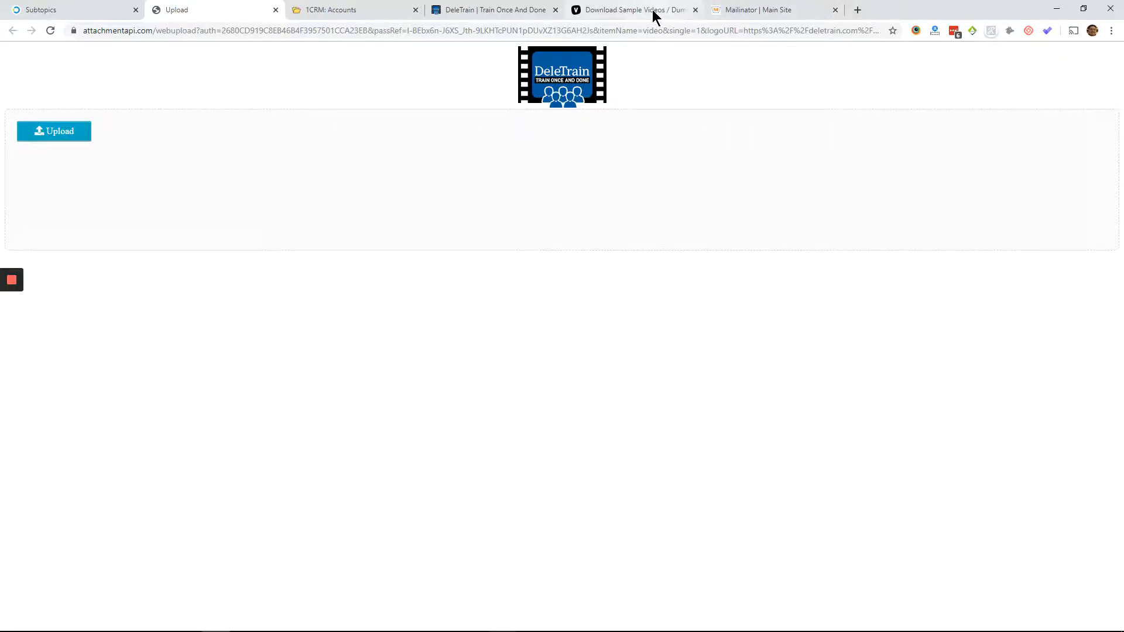
{"action": "left_click_drag", "start_coordinate": [652, 10], "coordinate": [456, 27]}
{"action": "scroll", "coordinate": [600, 330], "scroll_direction": "down", "scroll_amount": 2}
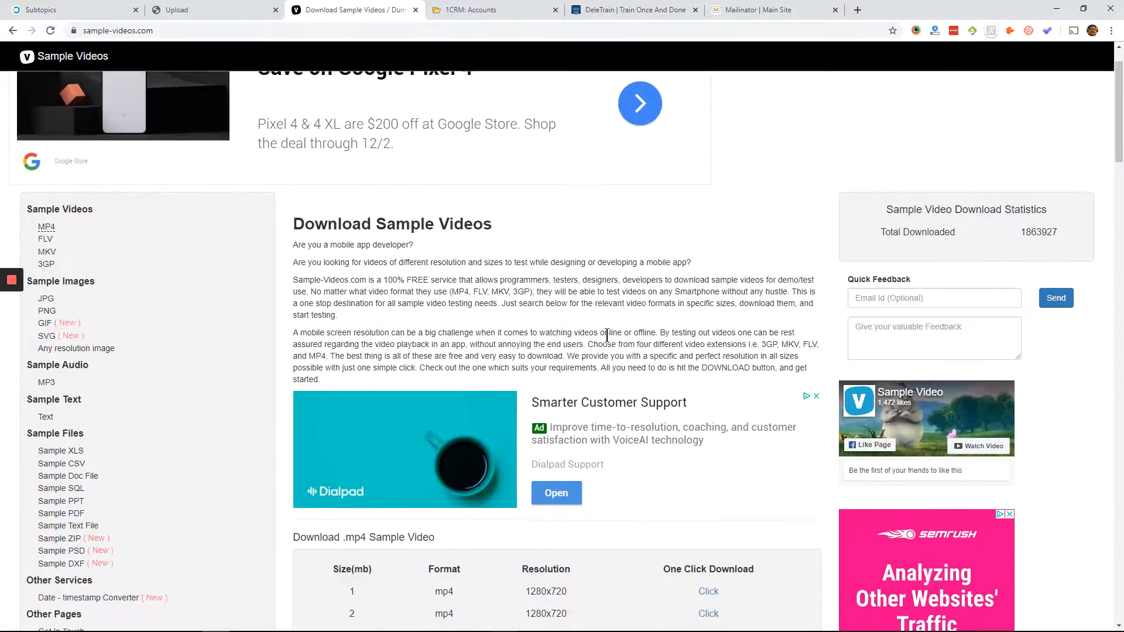
{"action": "left_click", "coordinate": [706, 532]}
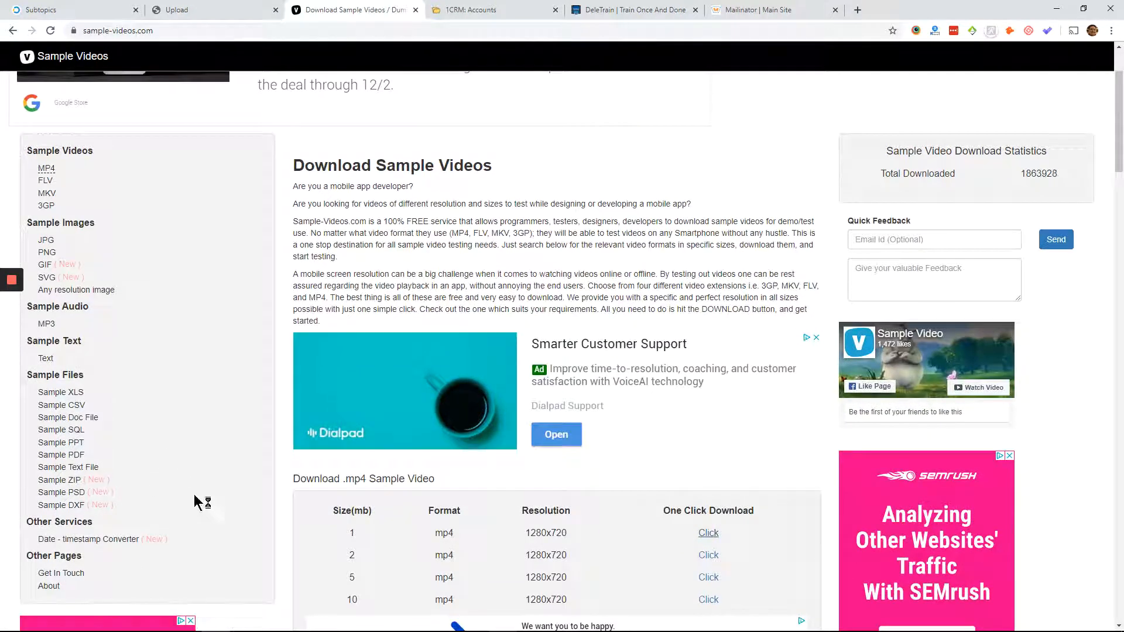
- Upload the downloaded SampleVideo file on the external video upload page, acknowledge receipt, and close that page
{"action": "left_click", "coordinate": [273, 18]}
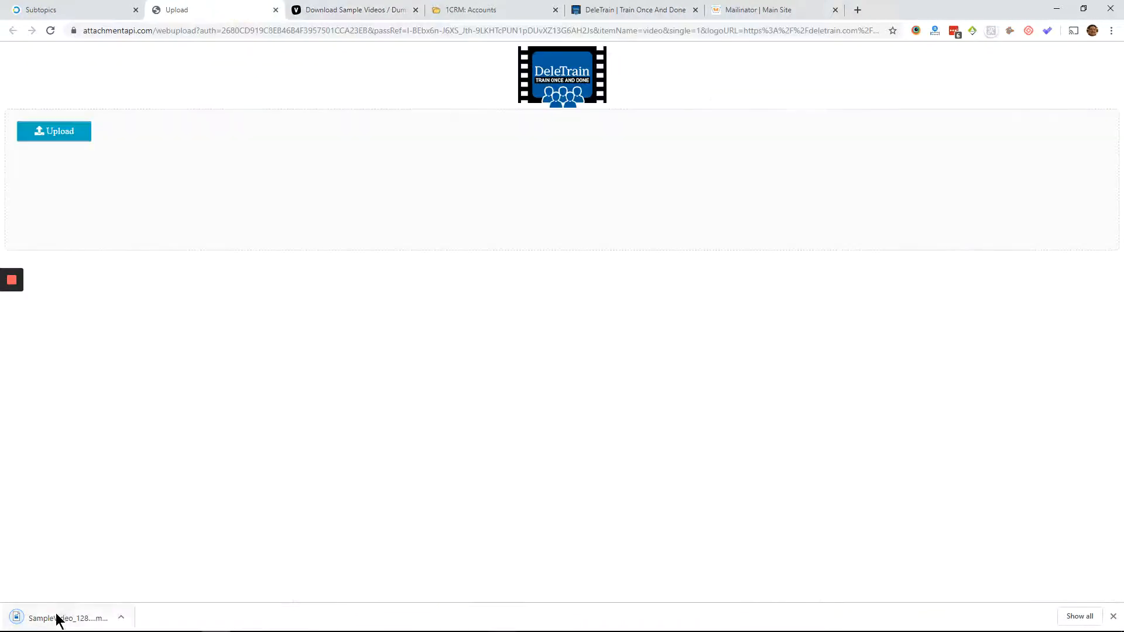
{"action": "left_click_drag", "start_coordinate": [55, 616], "coordinate": [290, 168]}
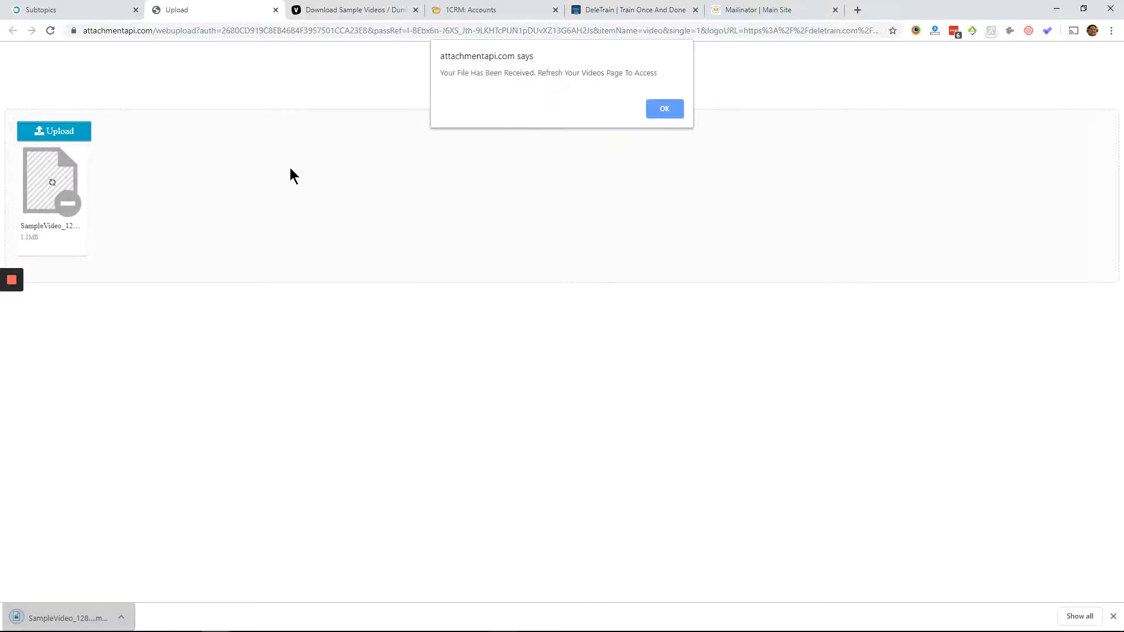
{"action": "left_click", "coordinate": [663, 109]}
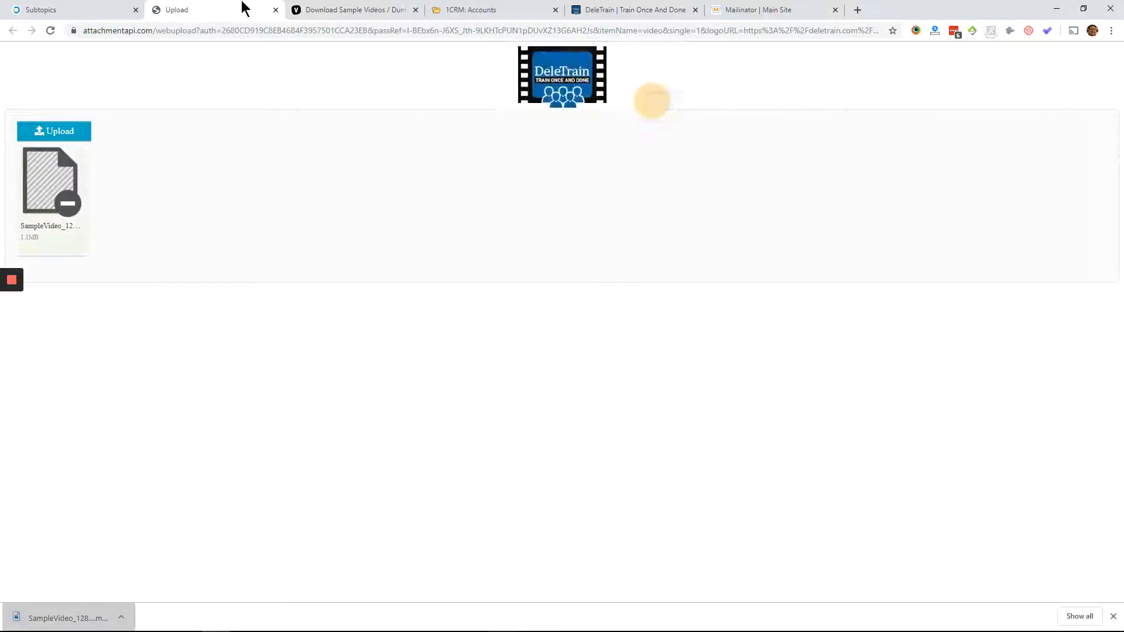
{"action": "left_click", "coordinate": [275, 10]}
- Open DeleTrain's list of screen recordings and existing videos and briefly play the newest video
{"action": "left_click", "coordinate": [91, 6]}
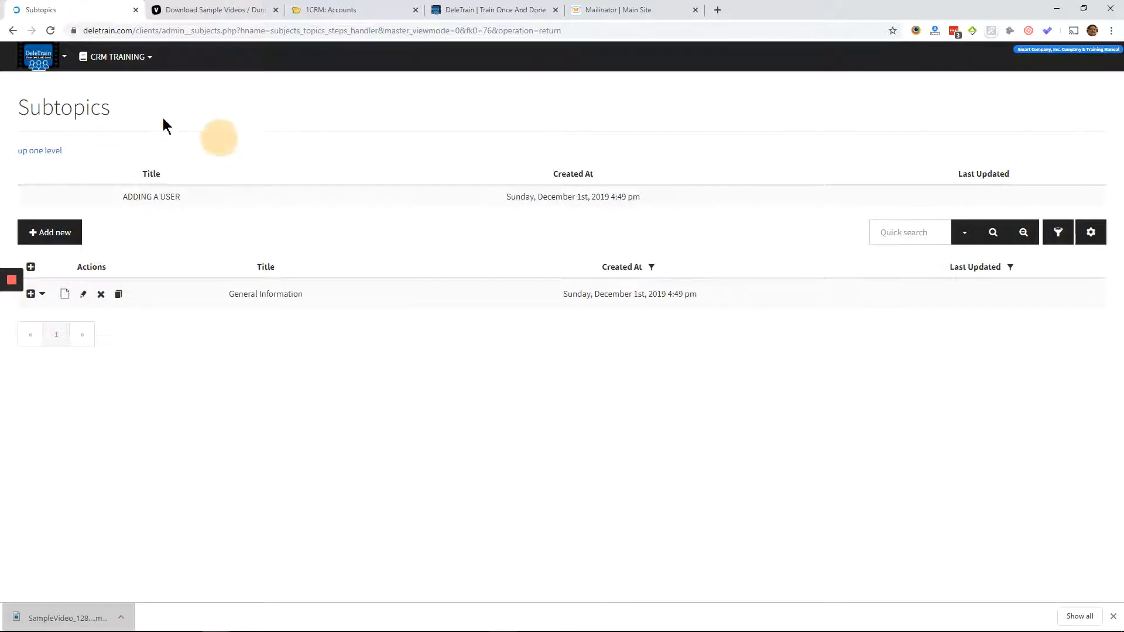
{"action": "left_click", "coordinate": [75, 59]}
{"action": "left_click", "coordinate": [42, 61]}
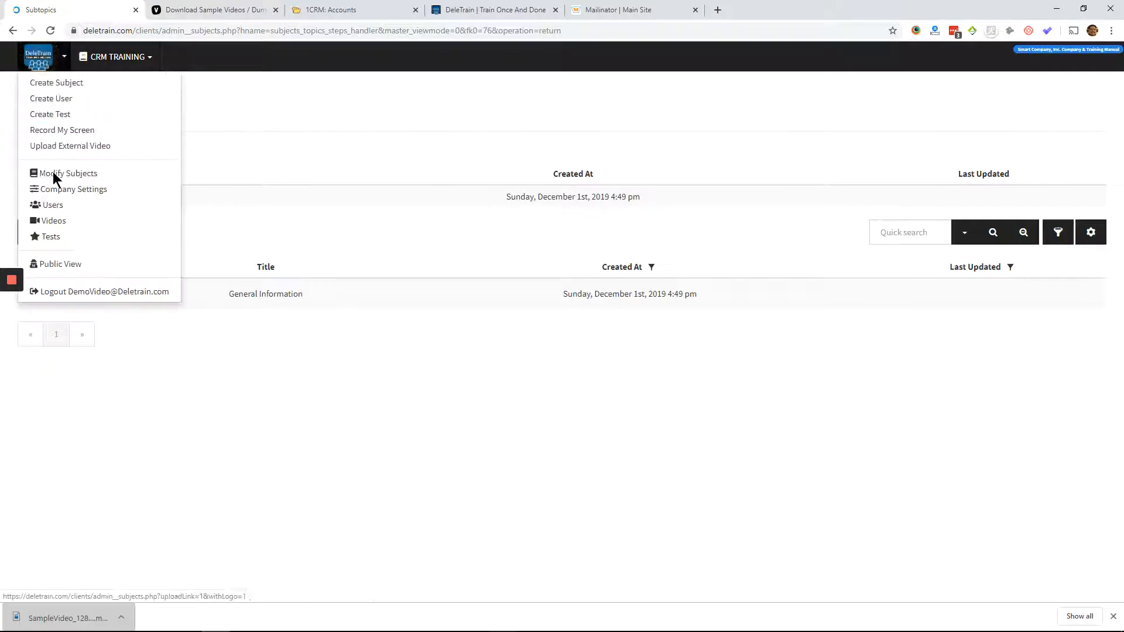
{"action": "left_click", "coordinate": [54, 222]}
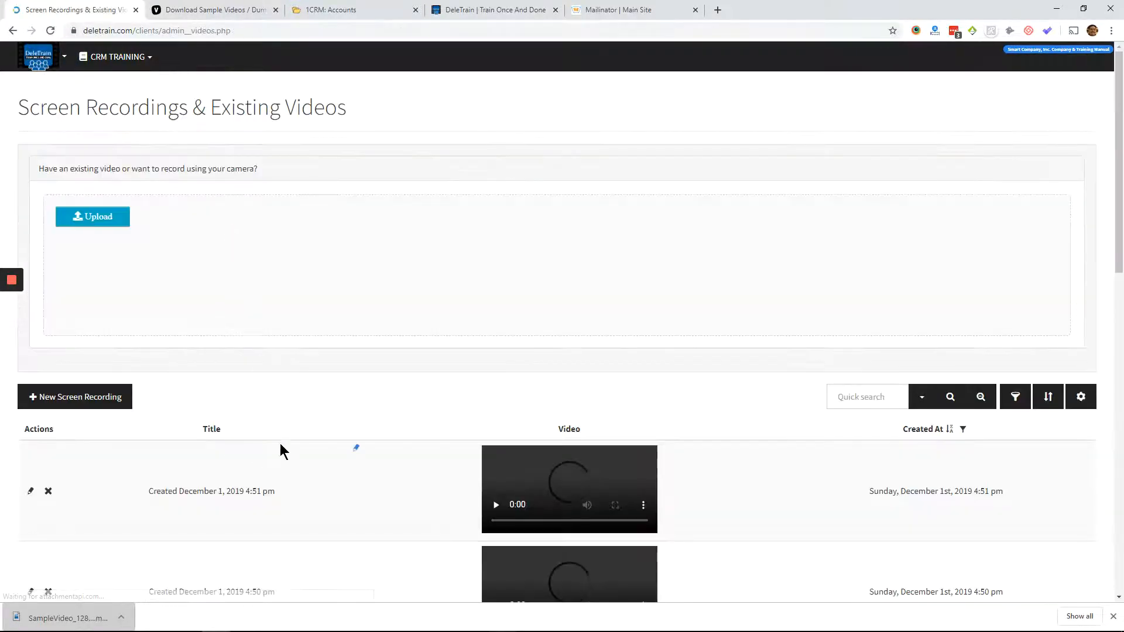
{"action": "scroll", "coordinate": [380, 398], "scroll_direction": "down", "scroll_amount": 4}
{"action": "left_click", "coordinate": [518, 290]}
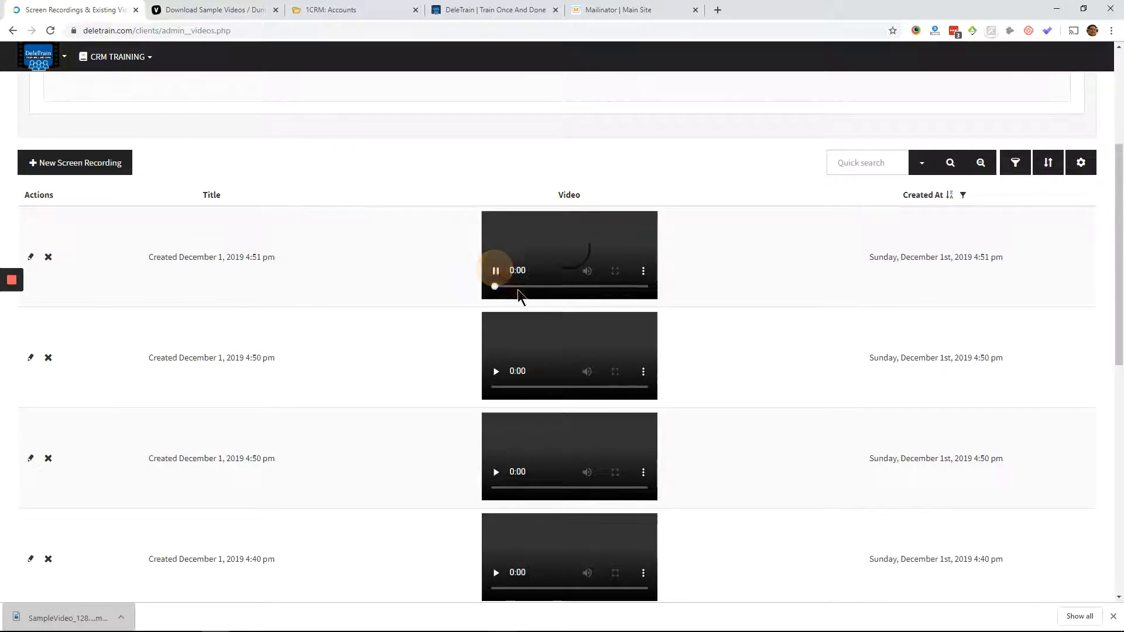
{"action": "left_click", "coordinate": [496, 282]}
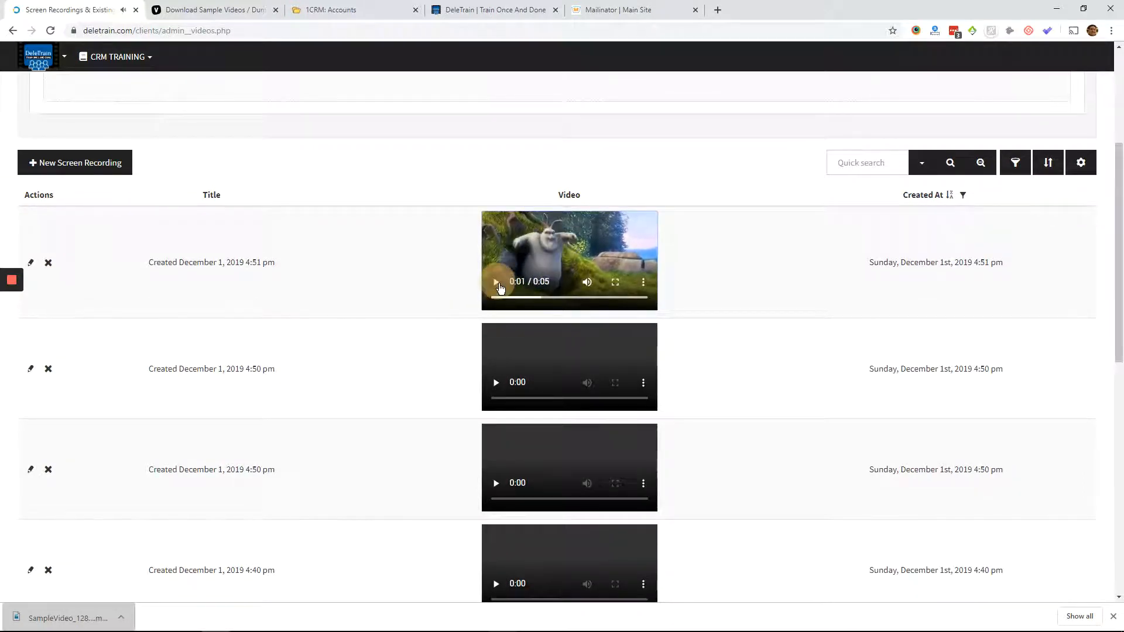
- Title the newest uploaded video CARTOON 1 in the video list and save it
{"action": "left_click", "coordinate": [359, 215]}
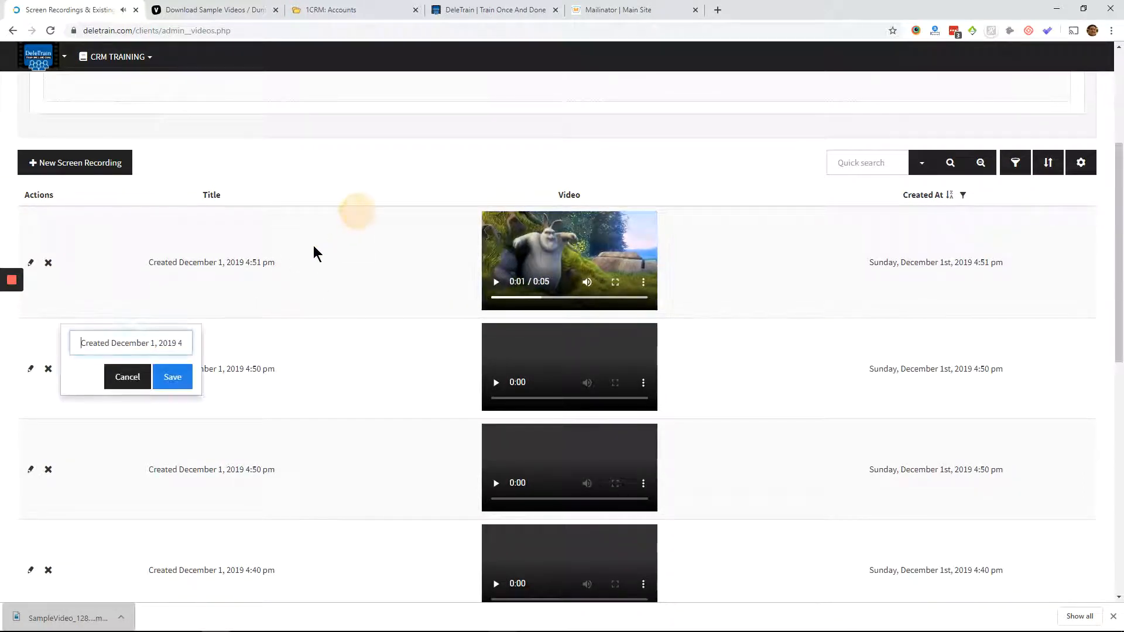
{"action": "triple_click", "coordinate": [126, 343]}
{"action": "type", "text": "cARTO"}
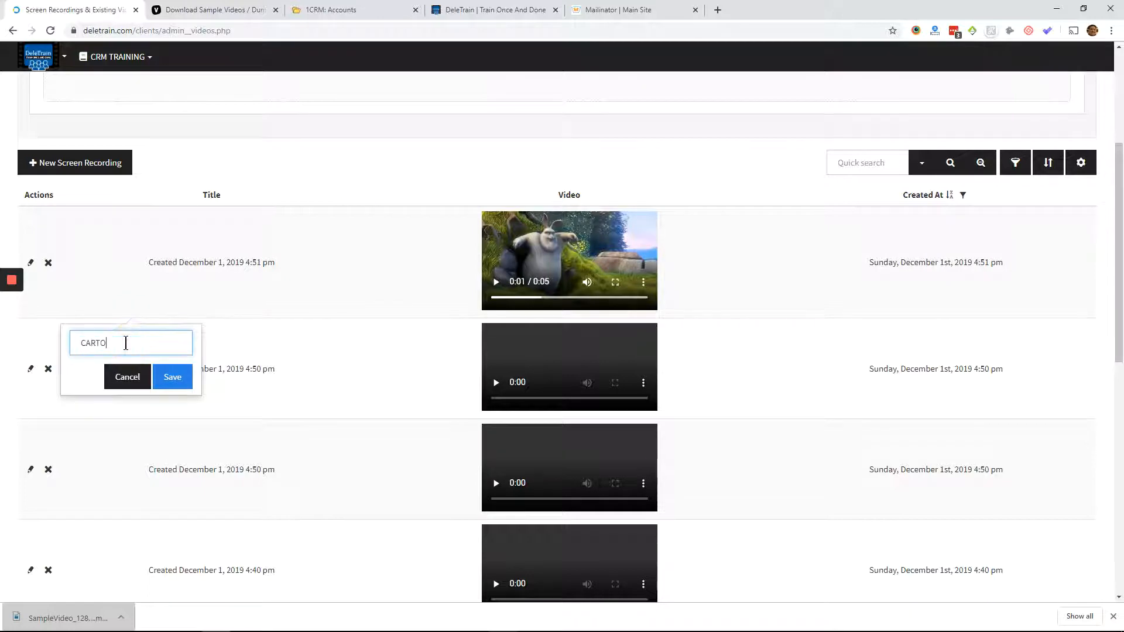
{"action": "type", "text": "ON 1"}
{"action": "left_click", "coordinate": [173, 377]}
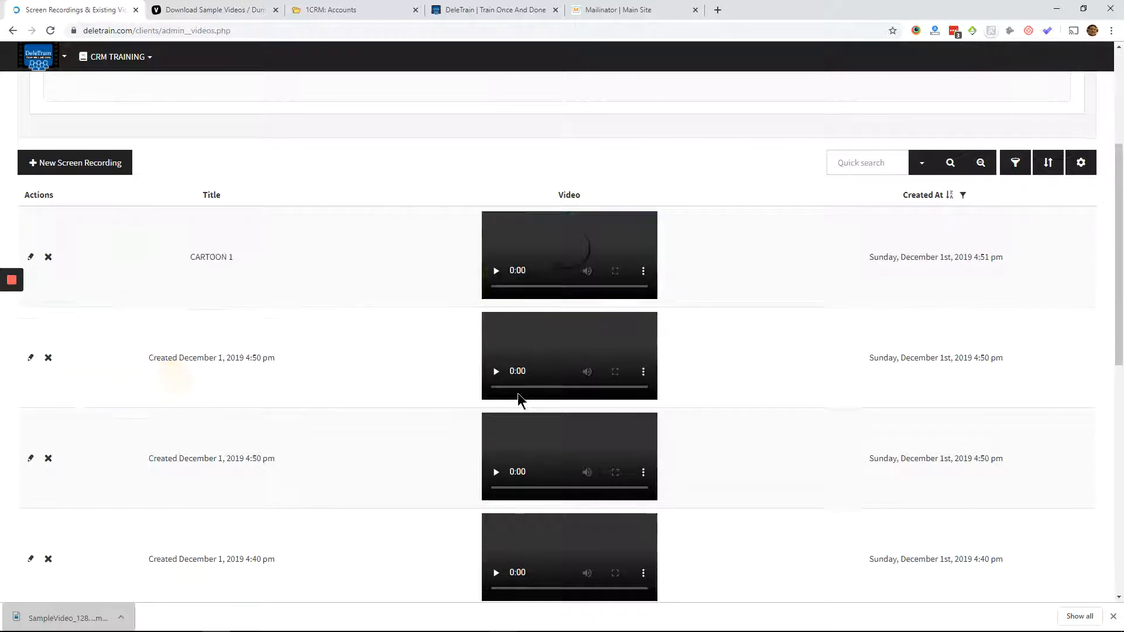
- Preview the recording directly below CARTOON 1 and save its title as DEMO 3
{"action": "left_click", "coordinate": [497, 371]}
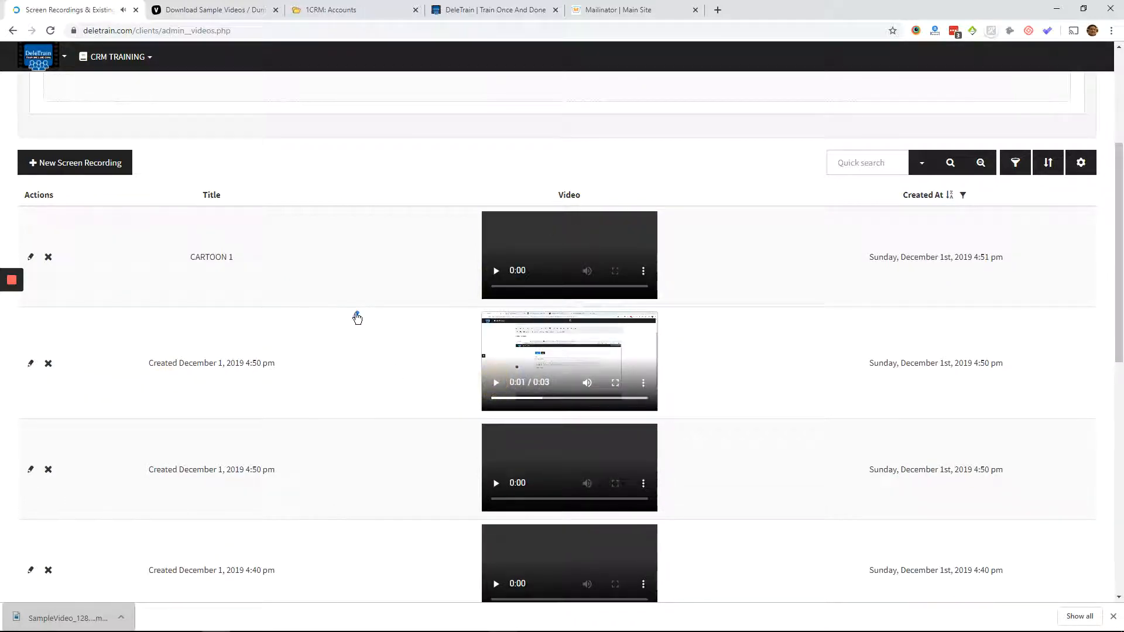
{"action": "left_click", "coordinate": [176, 470]}
{"action": "triple_click", "coordinate": [120, 451]}
{"action": "type", "text": "DEMO 3"}
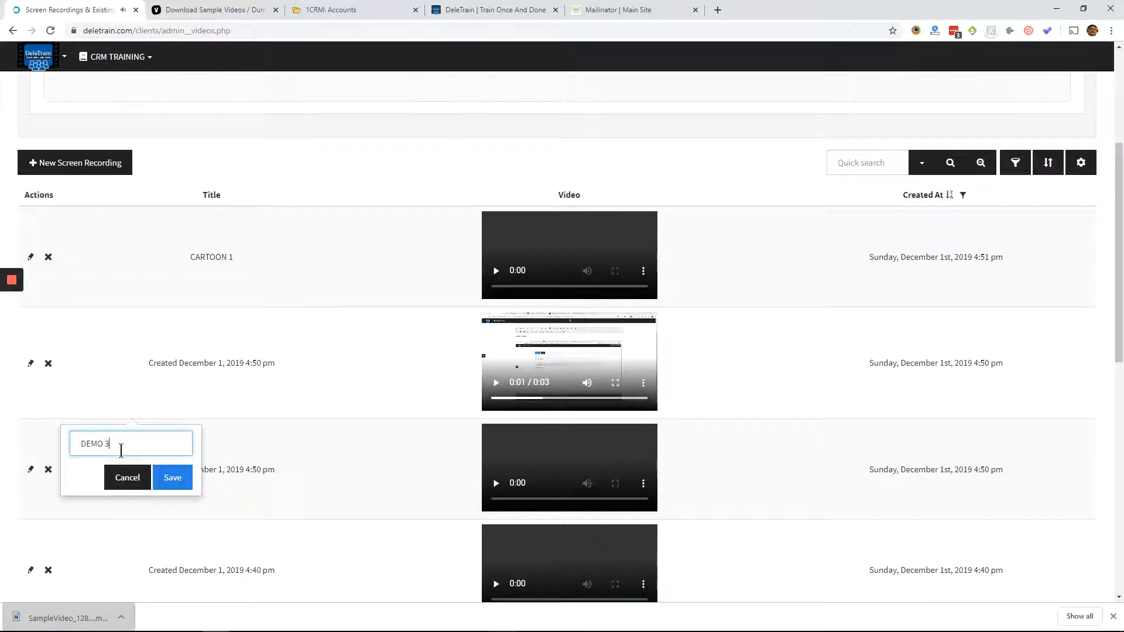
{"action": "left_click", "coordinate": [170, 479]}
- Preview the two recordings below DEMO 3 and save the 4:40 pm recording's title as TEST CRM ADDING DEMO
{"action": "left_click", "coordinate": [495, 483]}
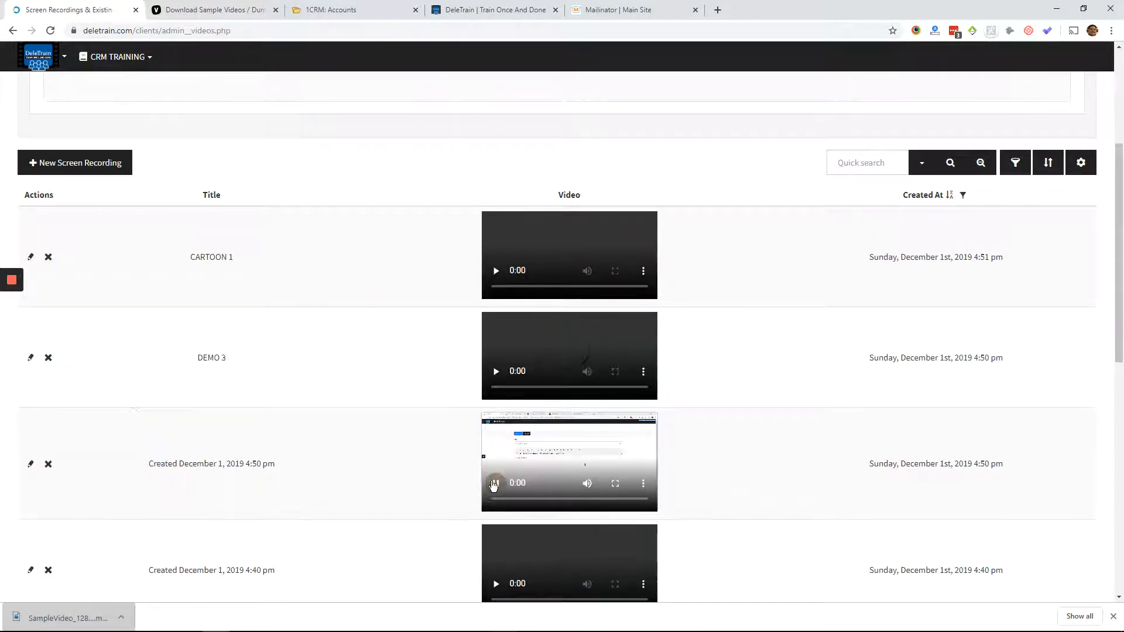
{"action": "scroll", "coordinate": [494, 518], "scroll_direction": "down", "scroll_amount": 2}
{"action": "left_click", "coordinate": [496, 372]}
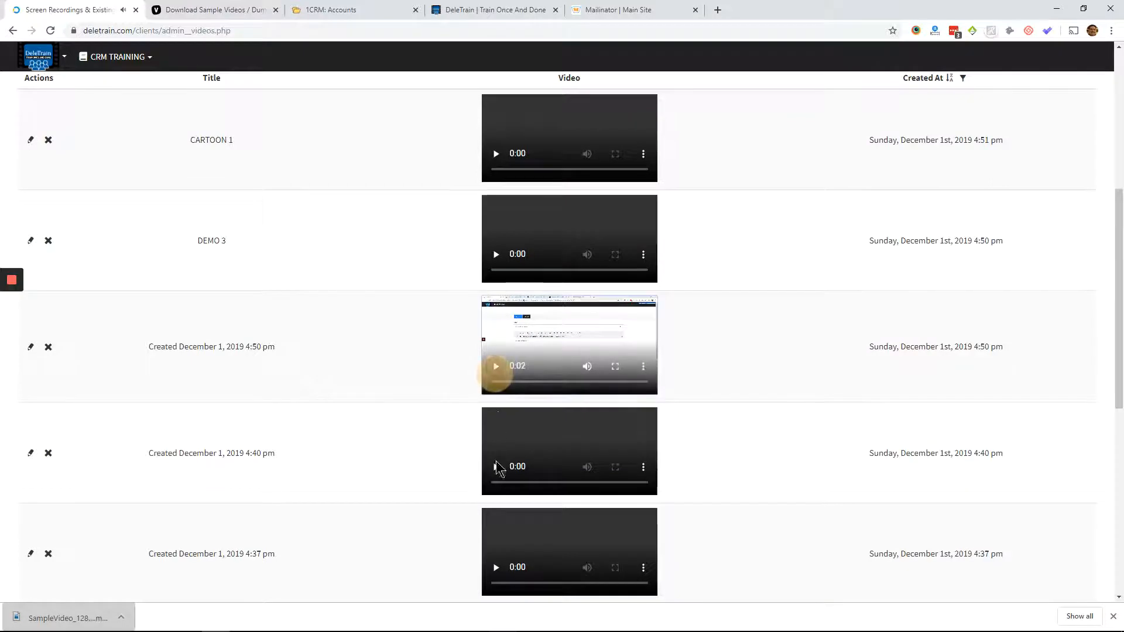
{"action": "left_click", "coordinate": [496, 466]}
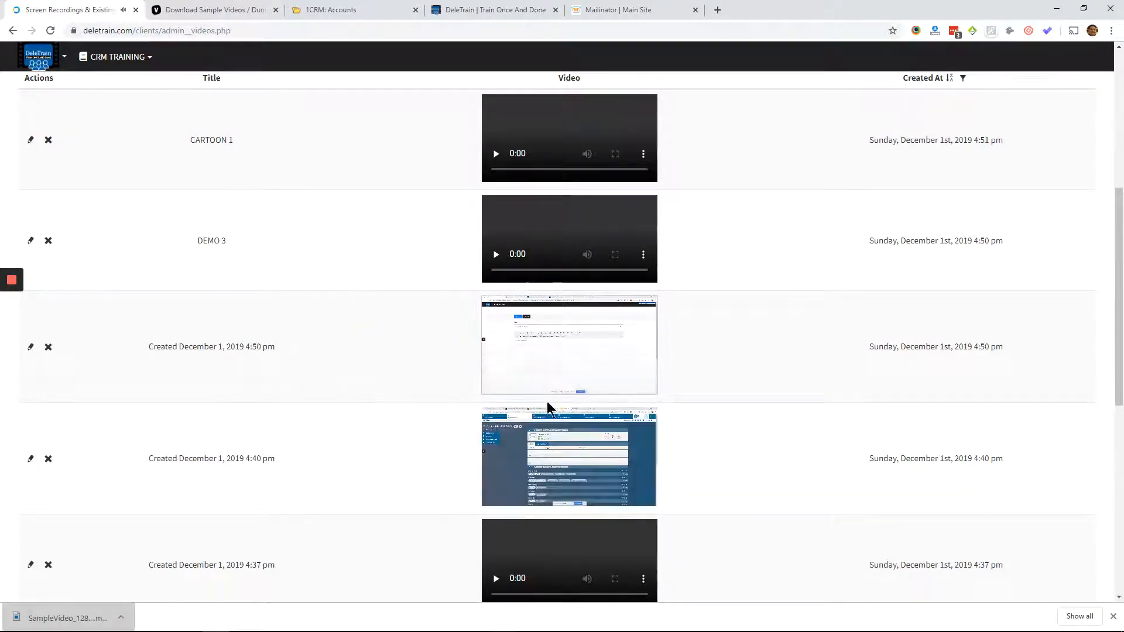
{"action": "left_click", "coordinate": [495, 366]}
{"action": "left_click", "coordinate": [496, 478]}
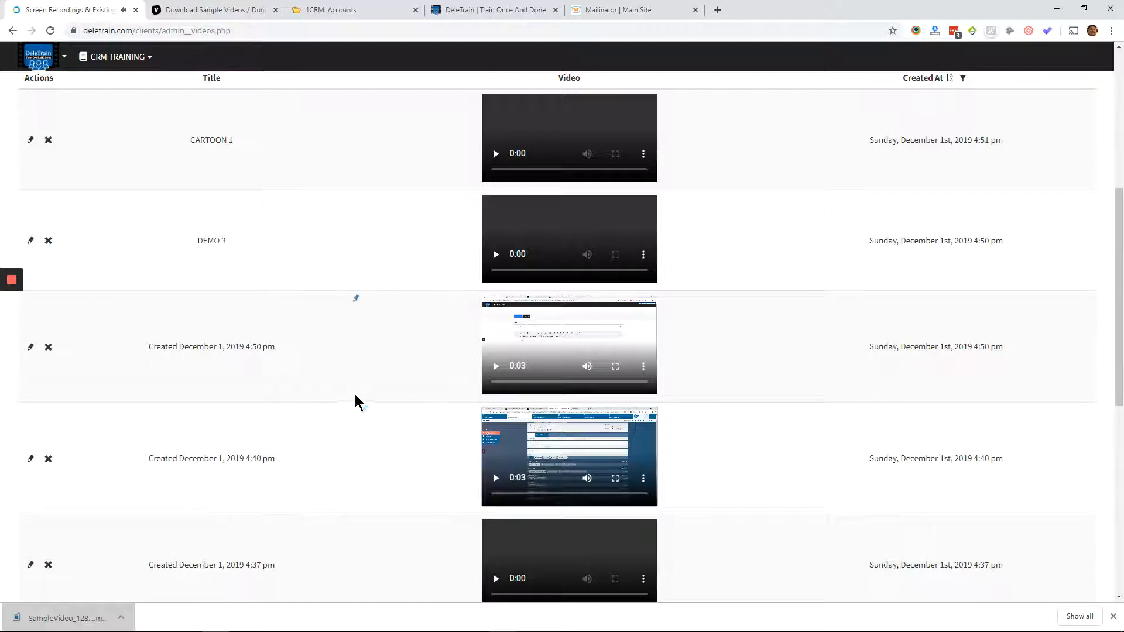
{"action": "left_click", "coordinate": [165, 344]}
{"action": "type", "text": "T"}
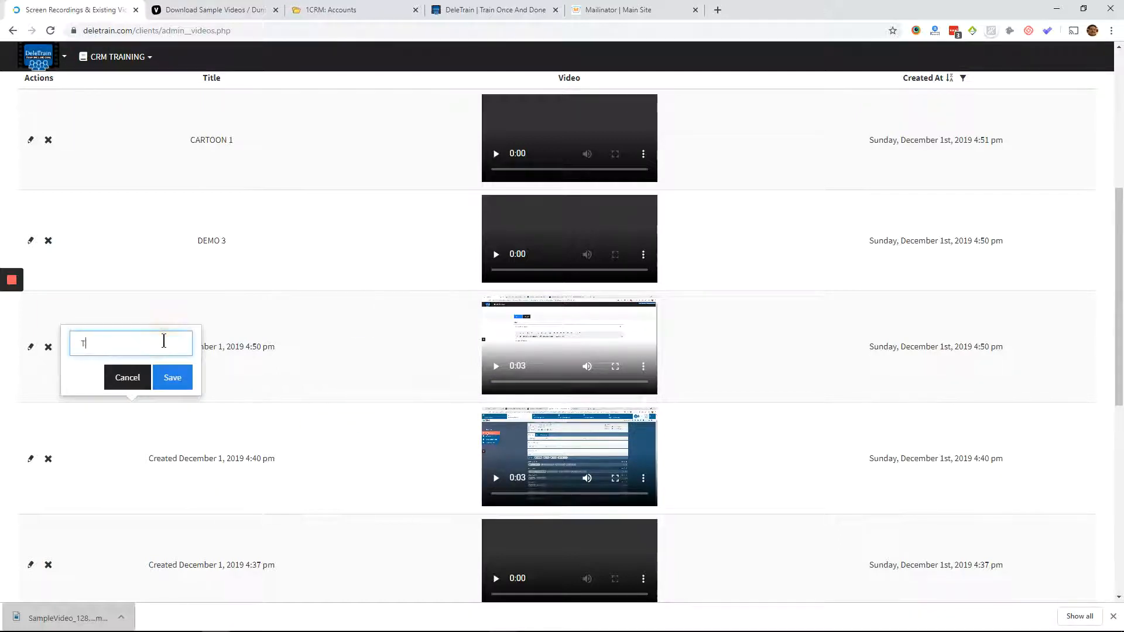
{"action": "type", "text": "EST CRM ADDING DEMO"}
{"action": "left_click", "coordinate": [175, 377]}
- Add a new topic titled REMOVING A USER to the CRM TRAINING subject and save it
{"action": "scroll", "coordinate": [94, 169], "scroll_direction": "up", "scroll_amount": 3}
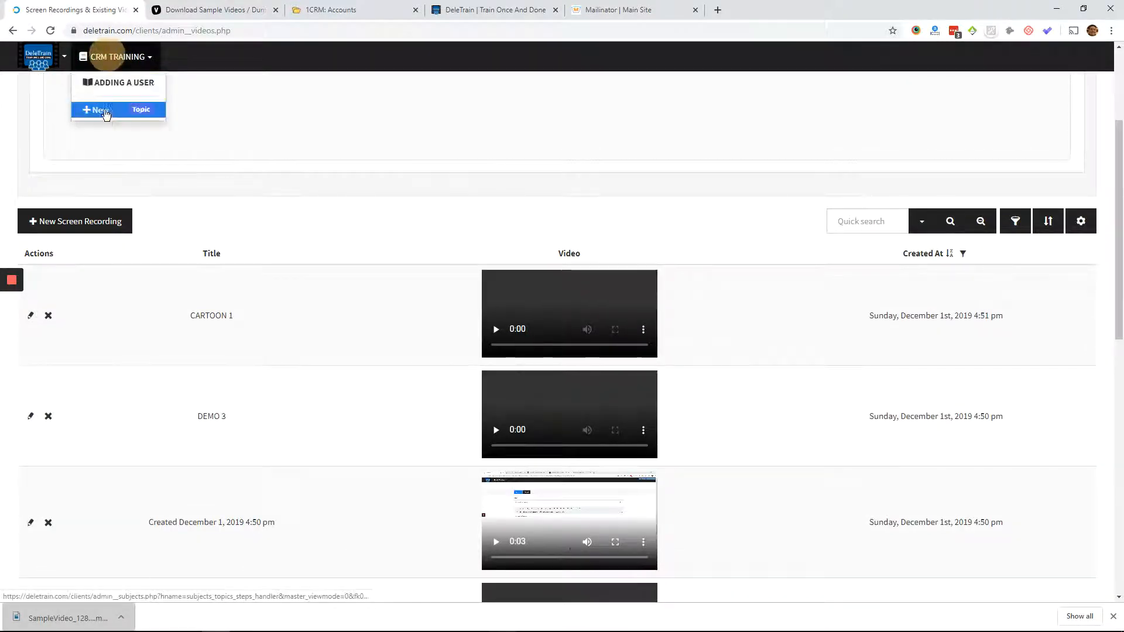
{"action": "left_click", "coordinate": [100, 109]}
{"action": "type", "text": "RE"}
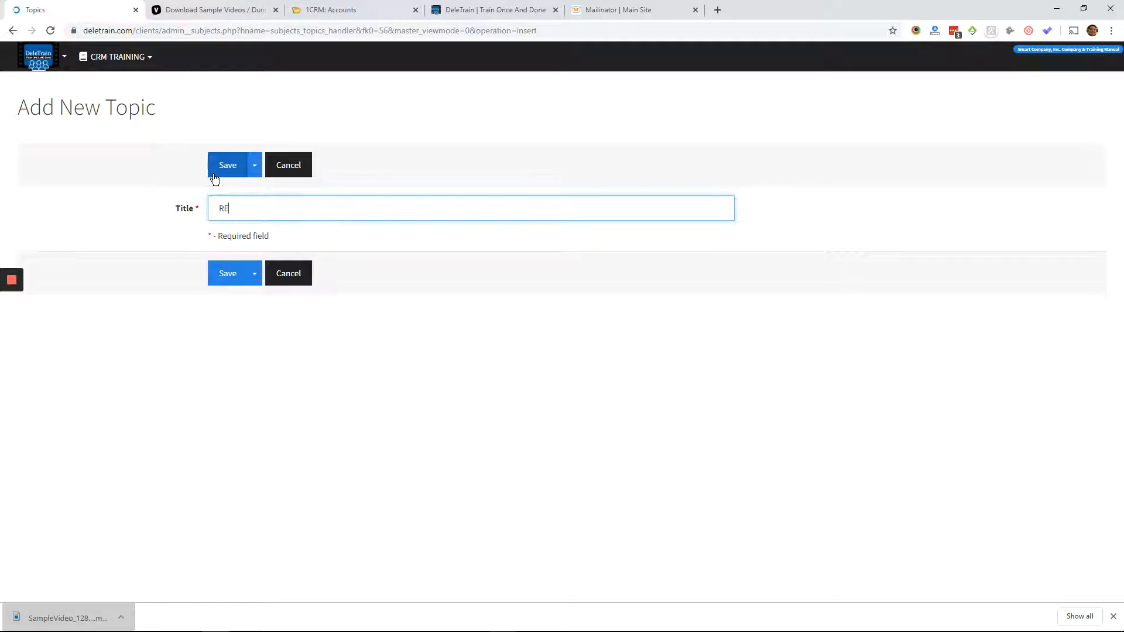
{"action": "type", "text": "MOVING A USER"}
{"action": "left_click", "coordinate": [215, 177]}
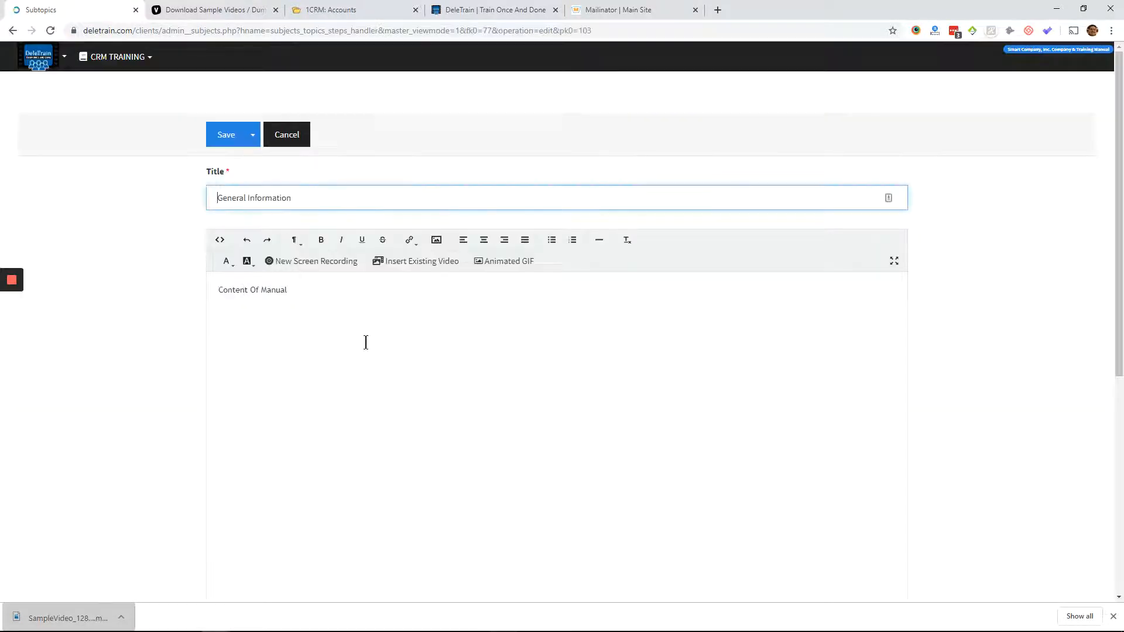
- Insert the existing video TEST CRM ADDING DEMO into the new topic's General Information content and save the subtopic
{"action": "left_click", "coordinate": [367, 335]}
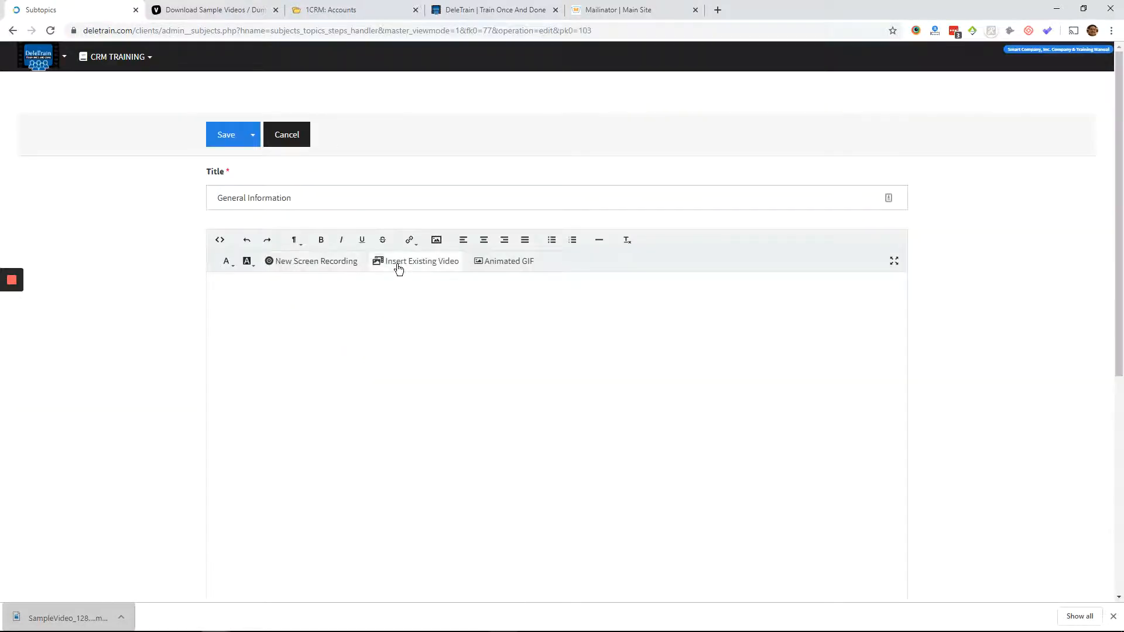
{"action": "left_click", "coordinate": [398, 268]}
{"action": "left_click", "coordinate": [460, 311]}
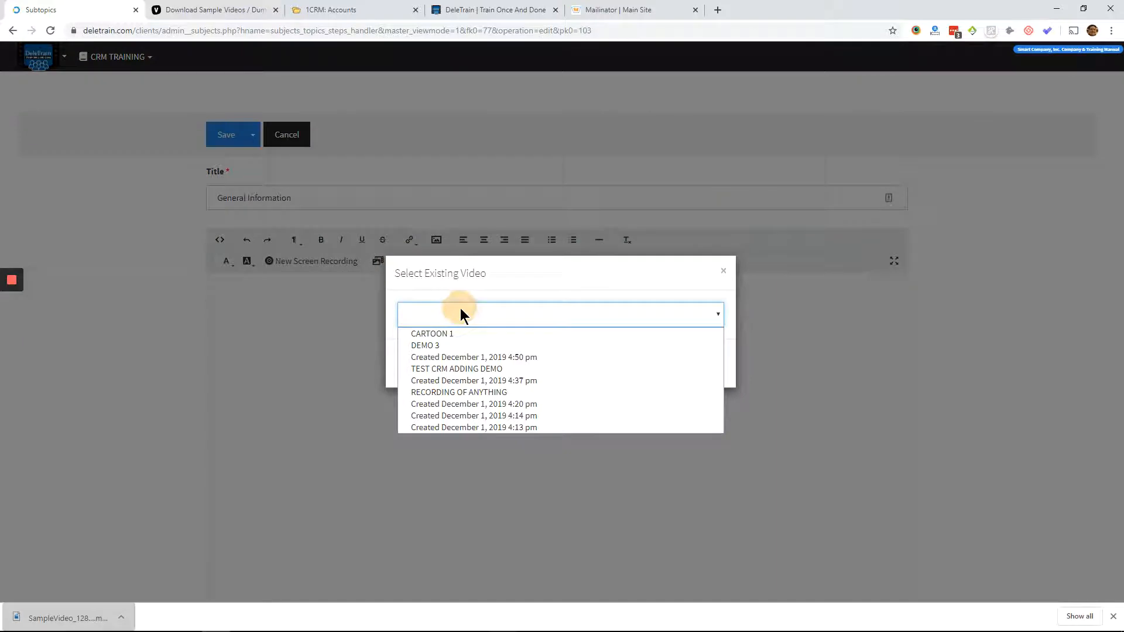
{"action": "left_click", "coordinate": [462, 370]}
{"action": "left_click", "coordinate": [707, 363]}
{"action": "scroll", "coordinate": [451, 351], "scroll_direction": "down", "scroll_amount": 5}
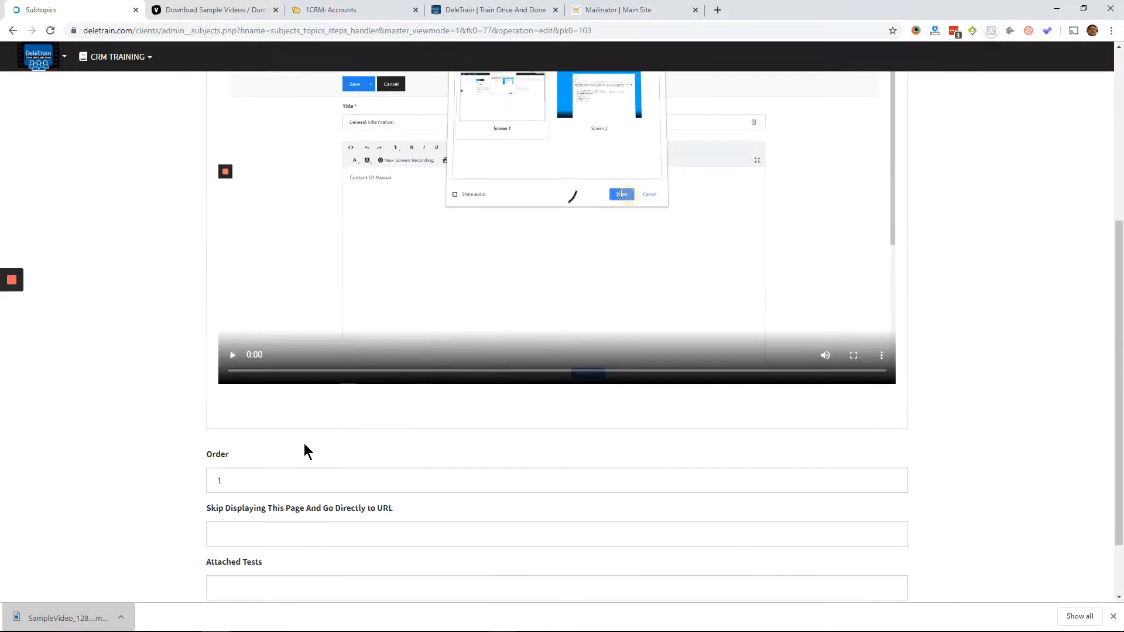
{"action": "scroll", "coordinate": [341, 333], "scroll_direction": "down", "scroll_amount": 3}
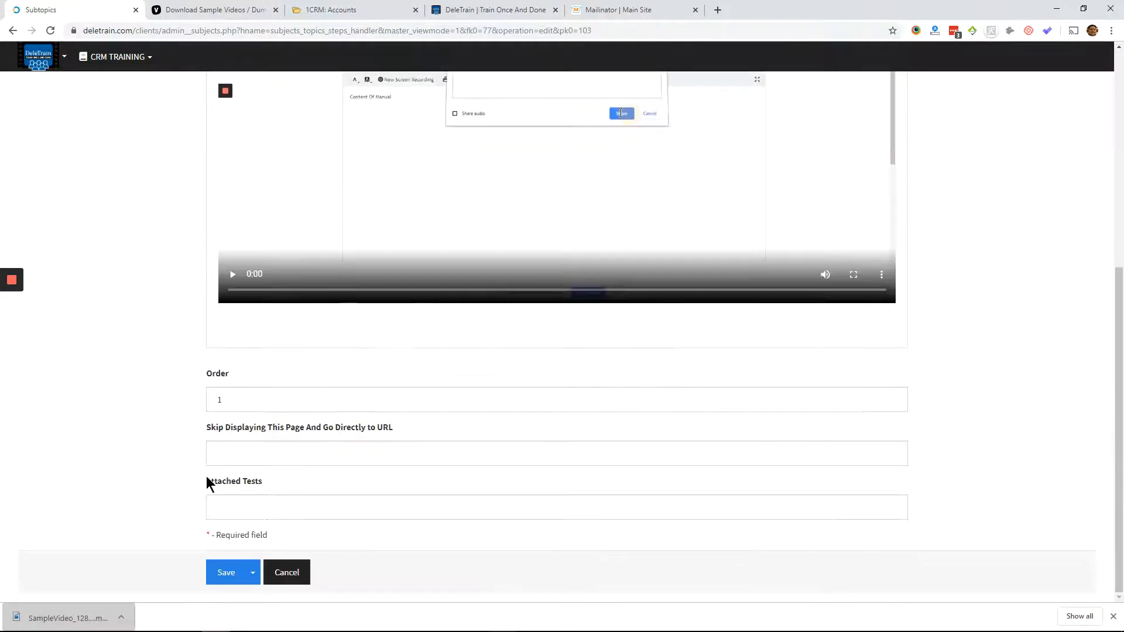
{"action": "left_click", "coordinate": [225, 569]}
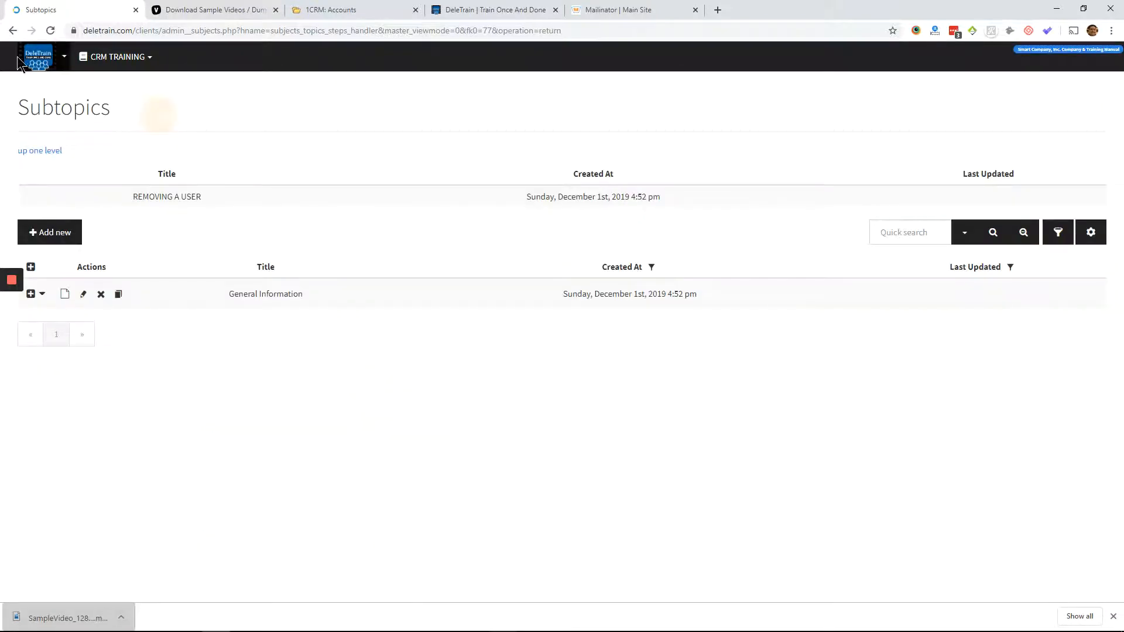
- Open the company settings and examine the manual's public URL, public access option and password requirement
{"action": "mouse_move", "coordinate": [34, 64]}
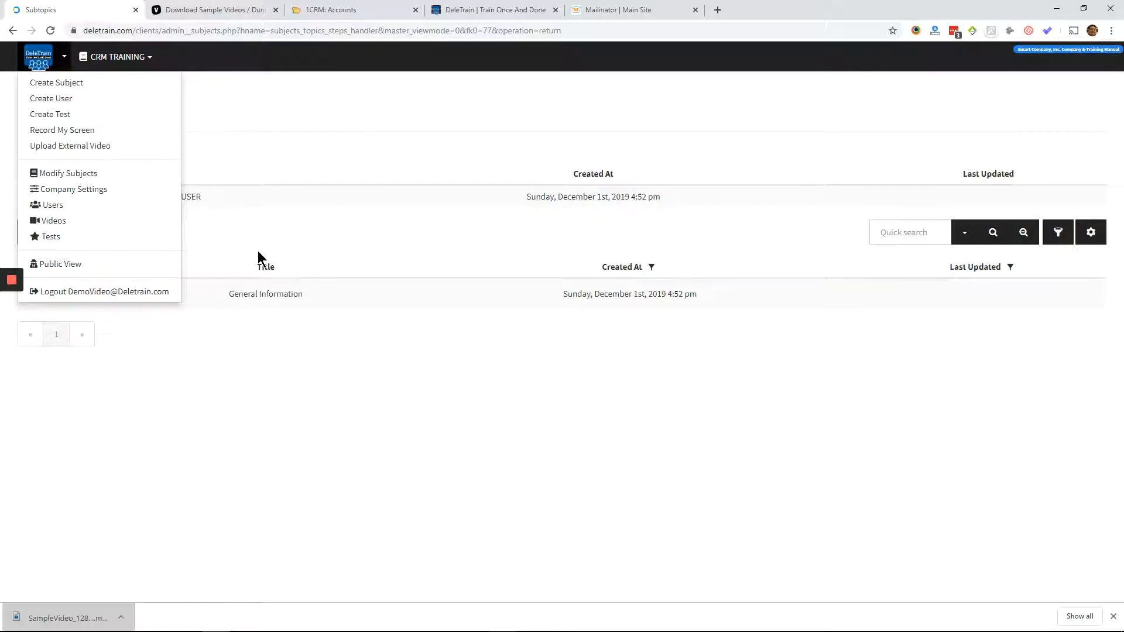
{"action": "left_click", "coordinate": [119, 194]}
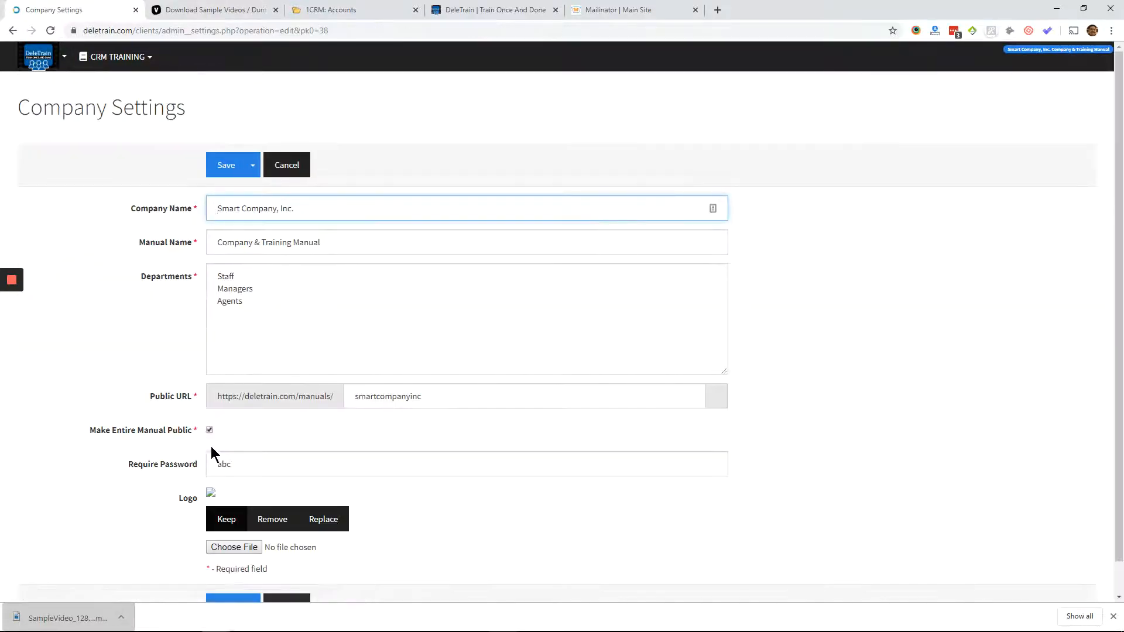
{"action": "scroll", "coordinate": [227, 424], "scroll_direction": "down", "scroll_amount": 1}
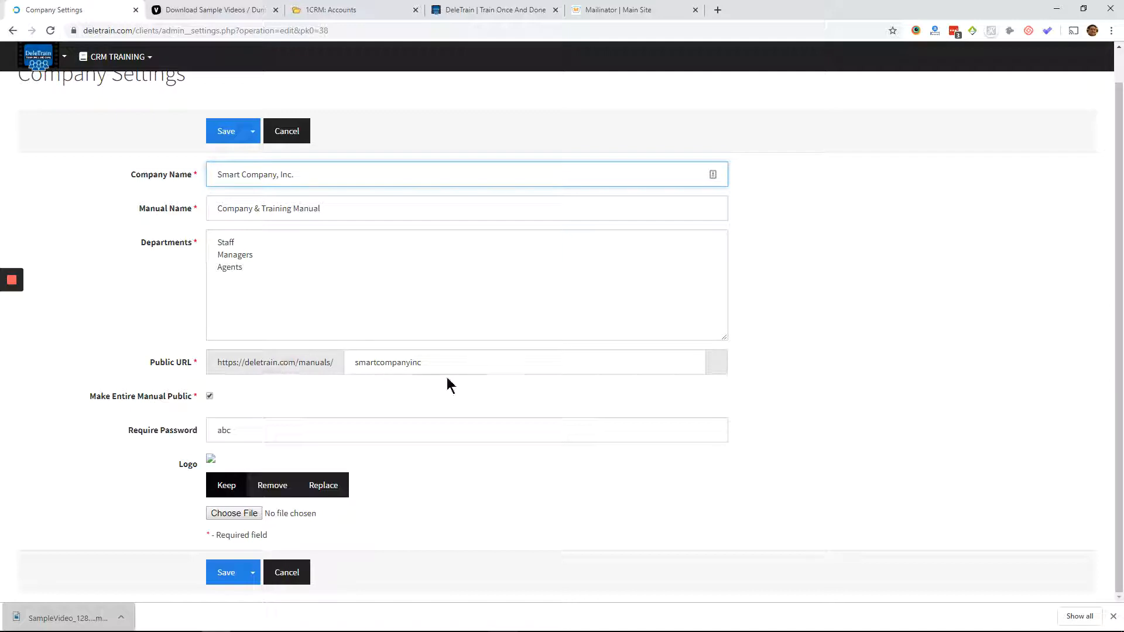
{"action": "left_click", "coordinate": [428, 364]}
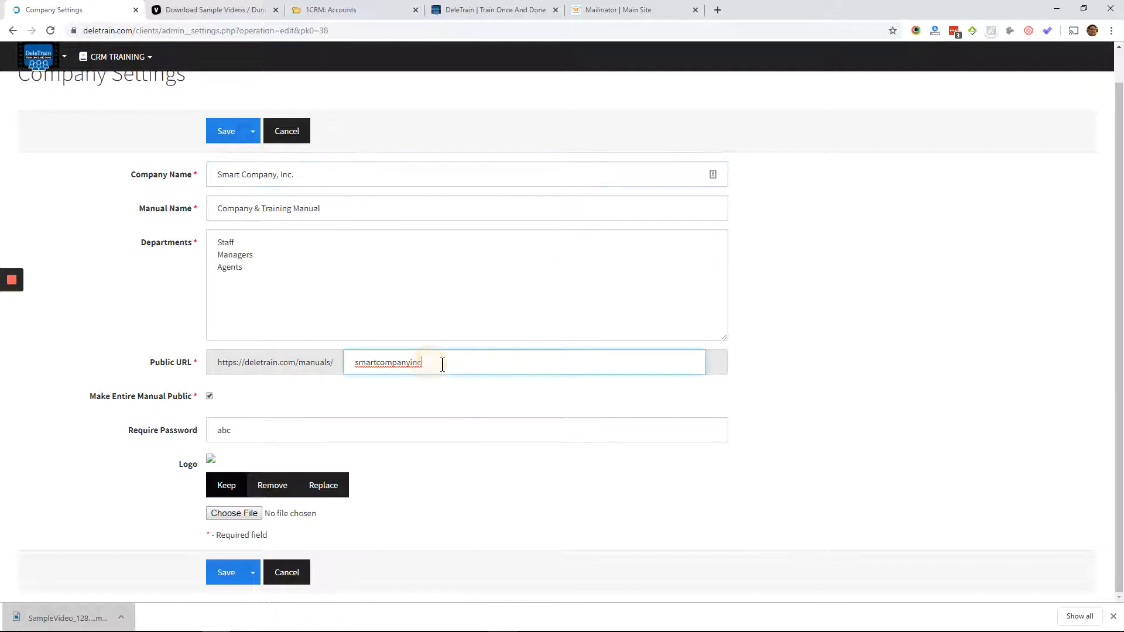
{"action": "left_click_drag", "start_coordinate": [432, 364], "coordinate": [299, 366]}
{"action": "left_click", "coordinate": [300, 367]}
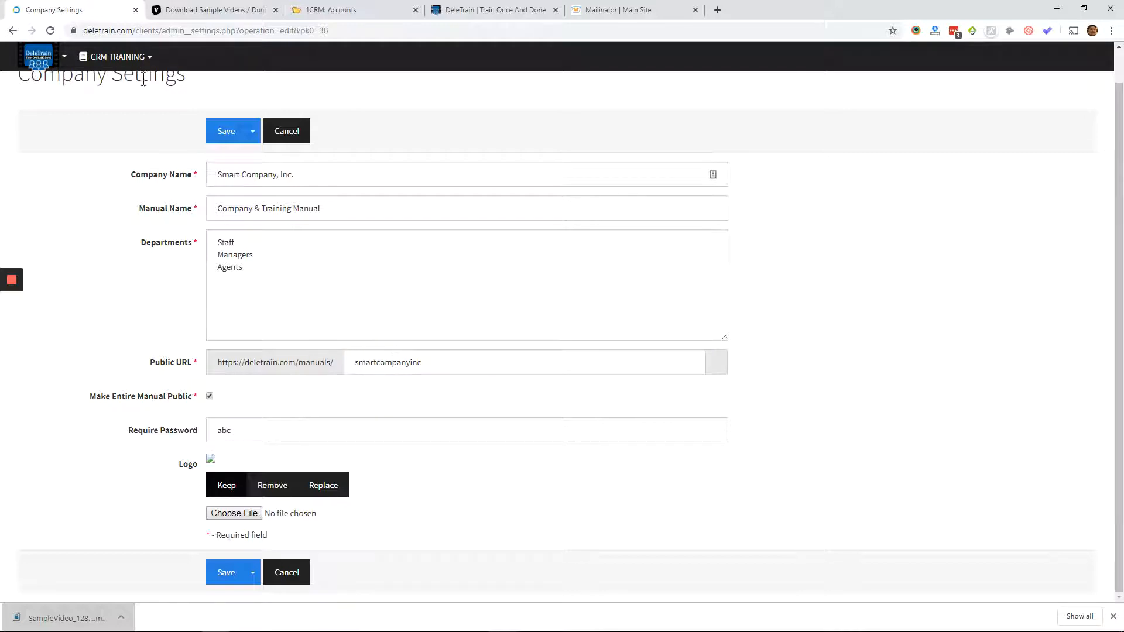
{"action": "triple_click", "coordinate": [235, 362]}
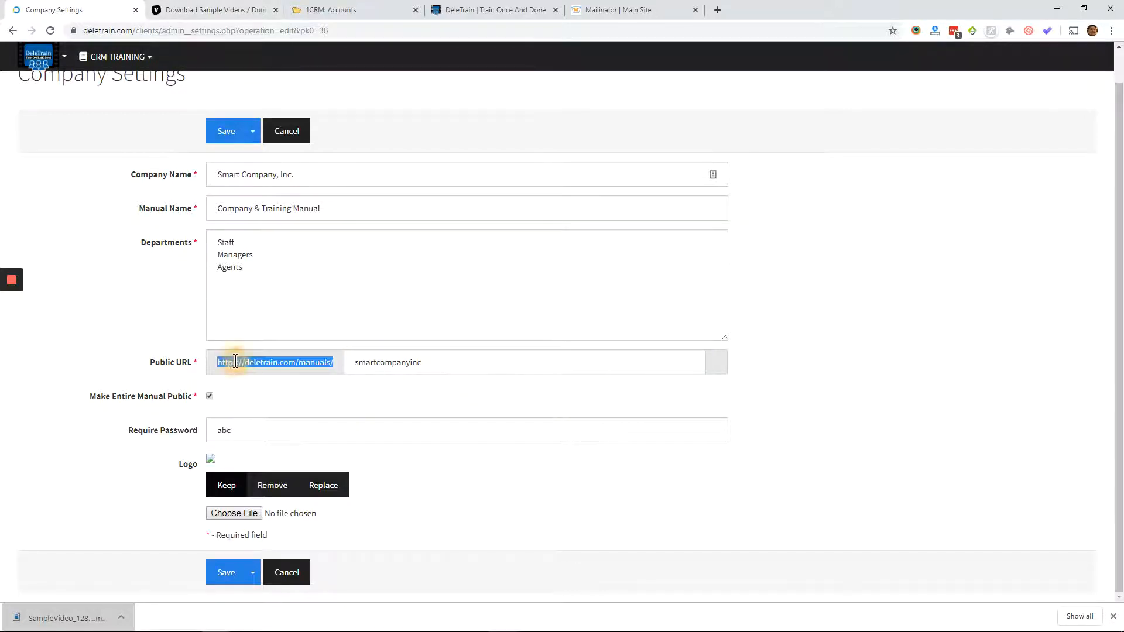
{"action": "key", "text": "ctrl+c"}
{"action": "left_click", "coordinate": [211, 10]}
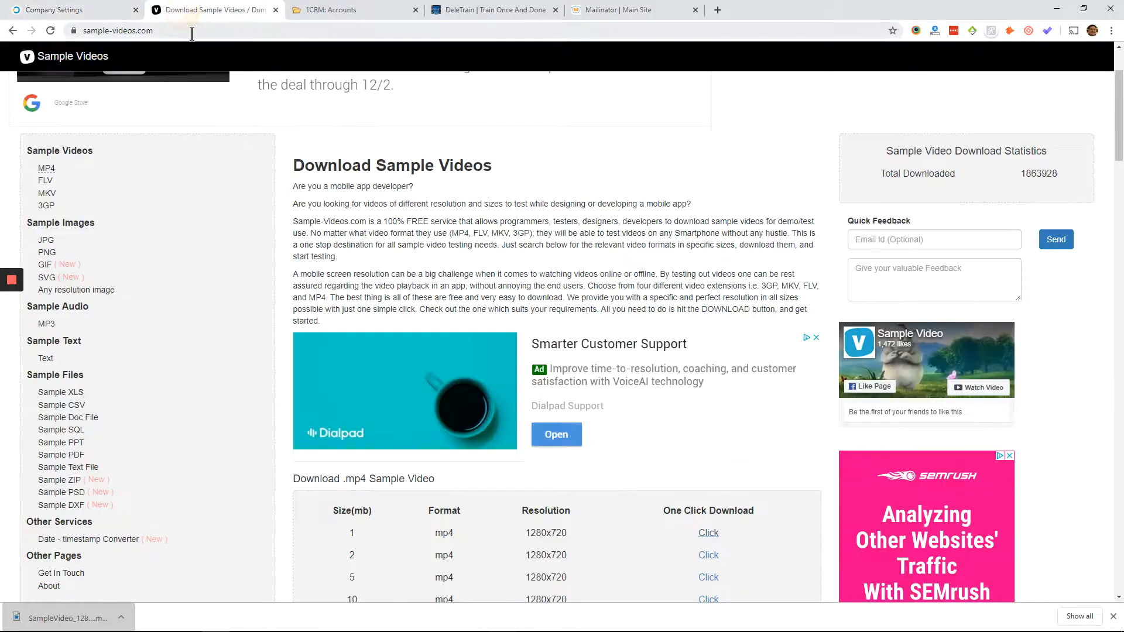
{"action": "left_click", "coordinate": [189, 31]}
{"action": "key", "text": "ctrl+v"}
{"action": "type", "text": "/S"}
{"action": "key", "text": "BackSpace"}
{"action": "key", "text": "BackSpace"}
{"action": "type", "text": "smartcompanyinc"}
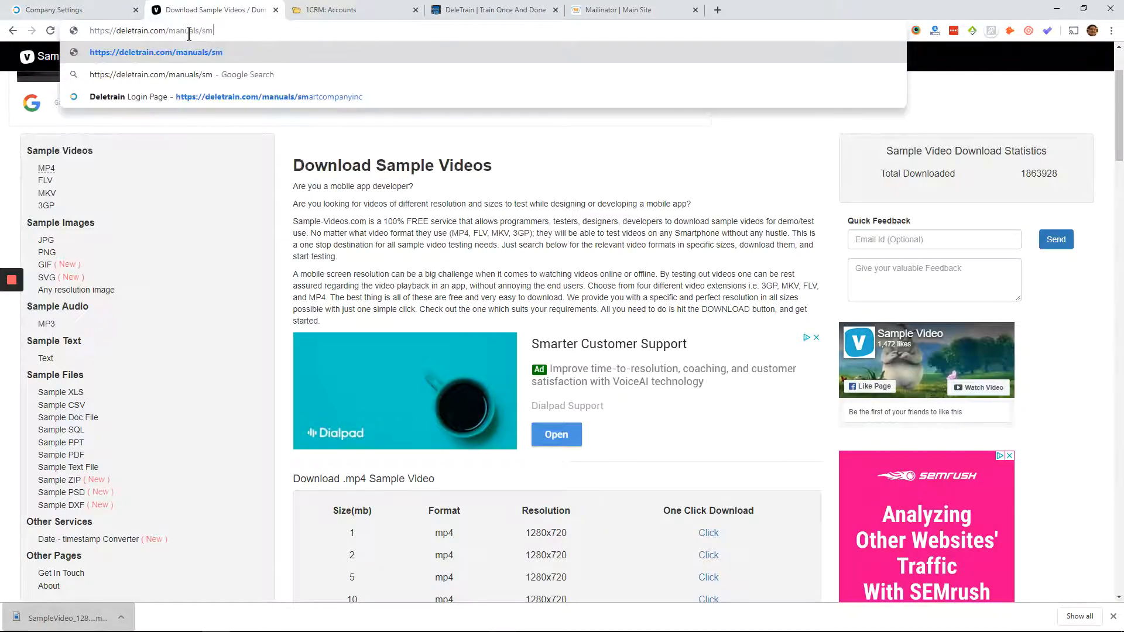
{"action": "key", "text": "Return"}
- Check the required manual password in the company settings and log in to the public manual with that password
{"action": "left_click", "coordinate": [65, 10]}
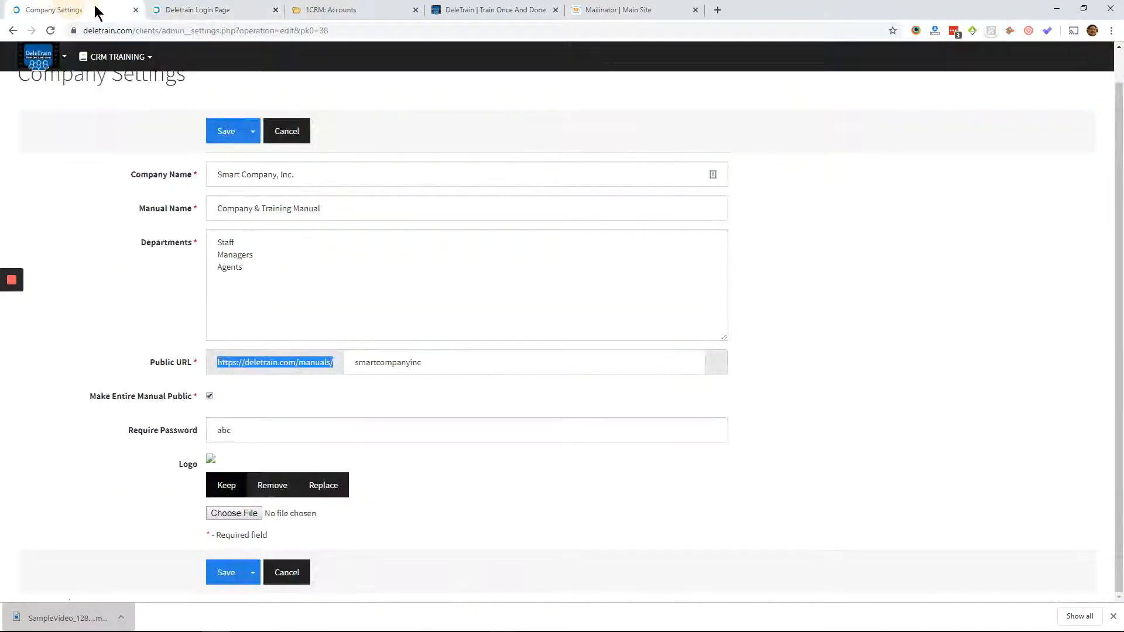
{"action": "left_click", "coordinate": [254, 10]}
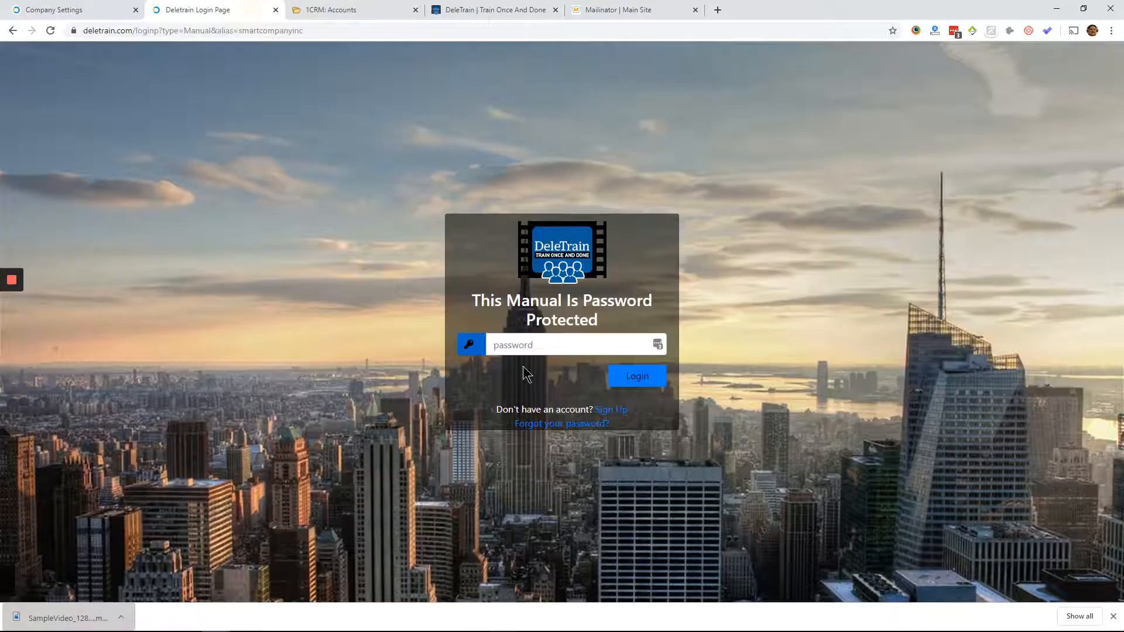
{"action": "left_click", "coordinate": [526, 344]}
{"action": "type", "text": "a"}
{"action": "key", "text": "Return"}
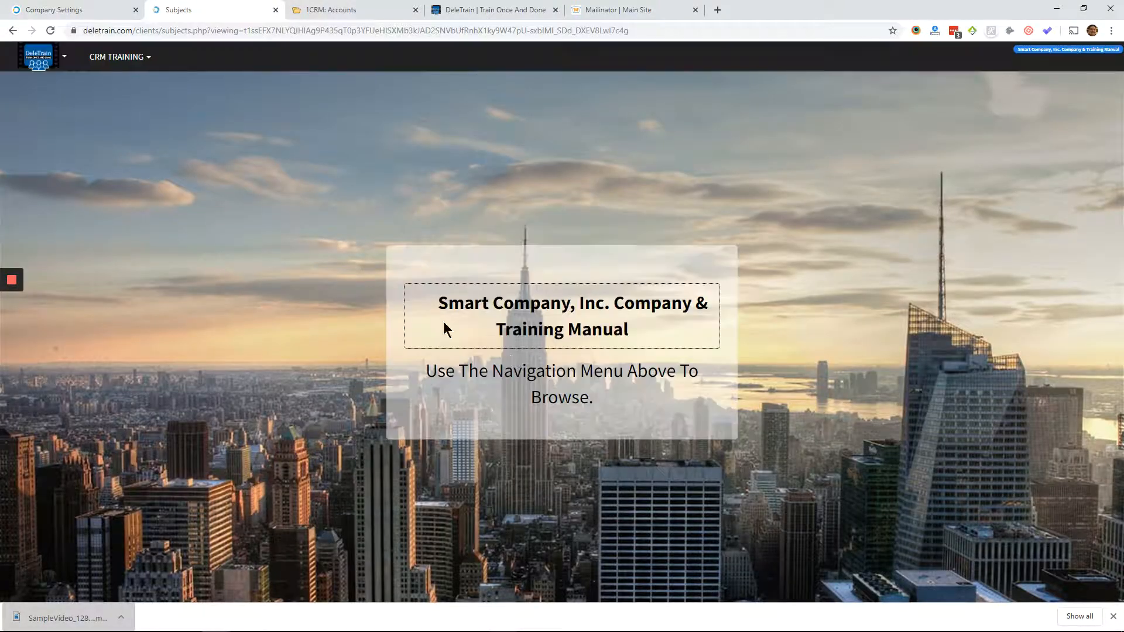
{"action": "left_click", "coordinate": [1012, 245]}
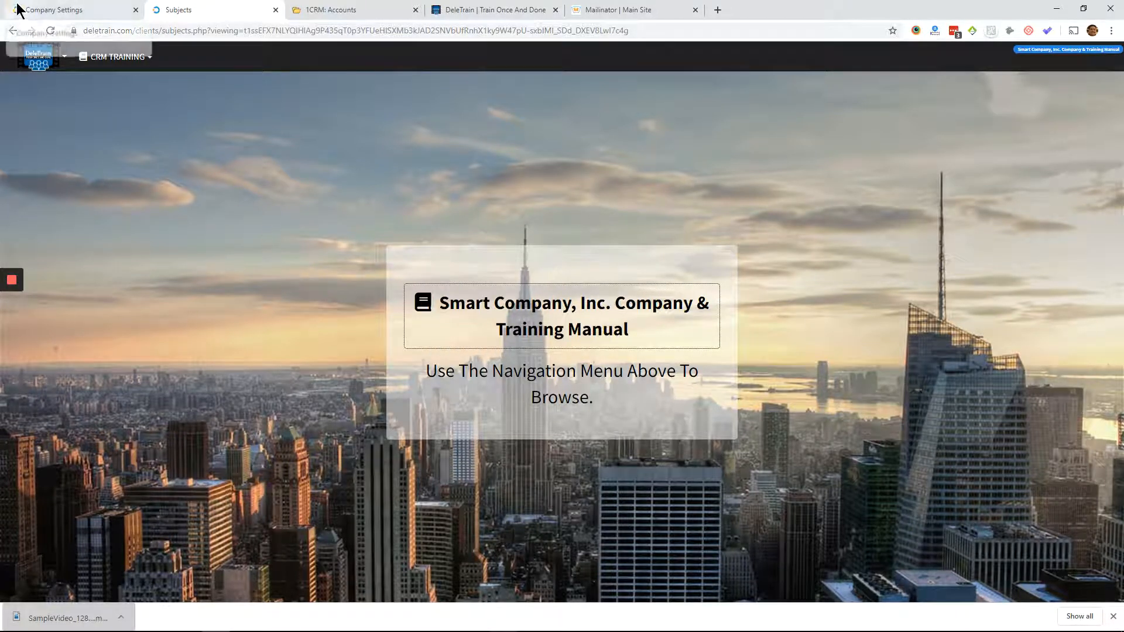
- View the first CRM TRAINING topic in the public manual and look through its embedded videos
{"action": "left_click", "coordinate": [54, 10]}
{"action": "left_click", "coordinate": [175, 9]}
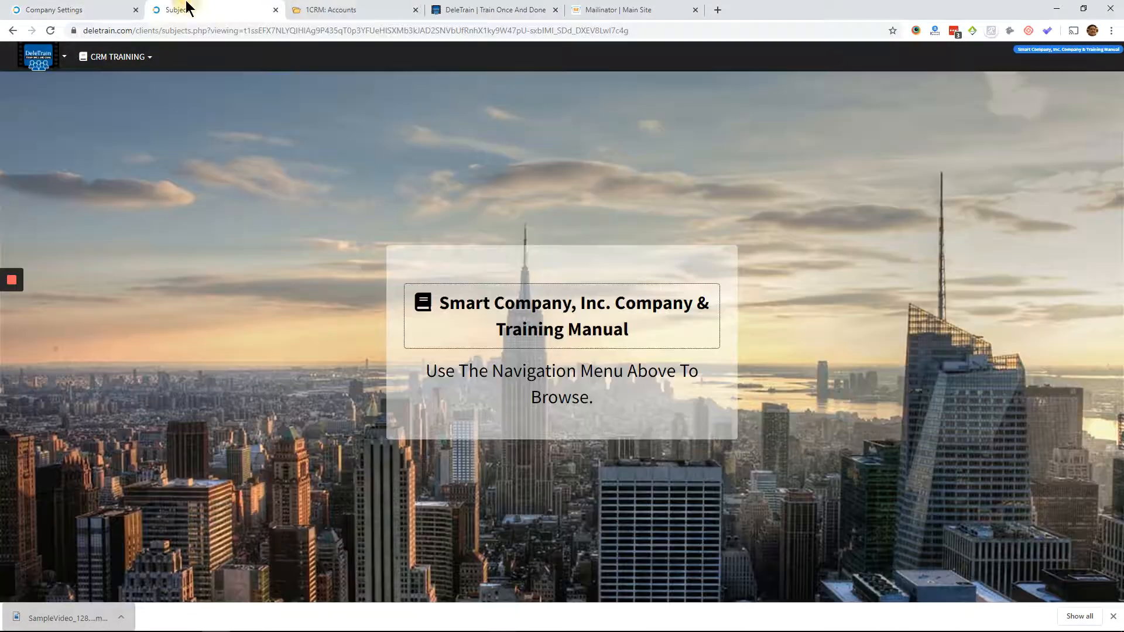
{"action": "left_click", "coordinate": [104, 65]}
{"action": "left_click", "coordinate": [108, 83]}
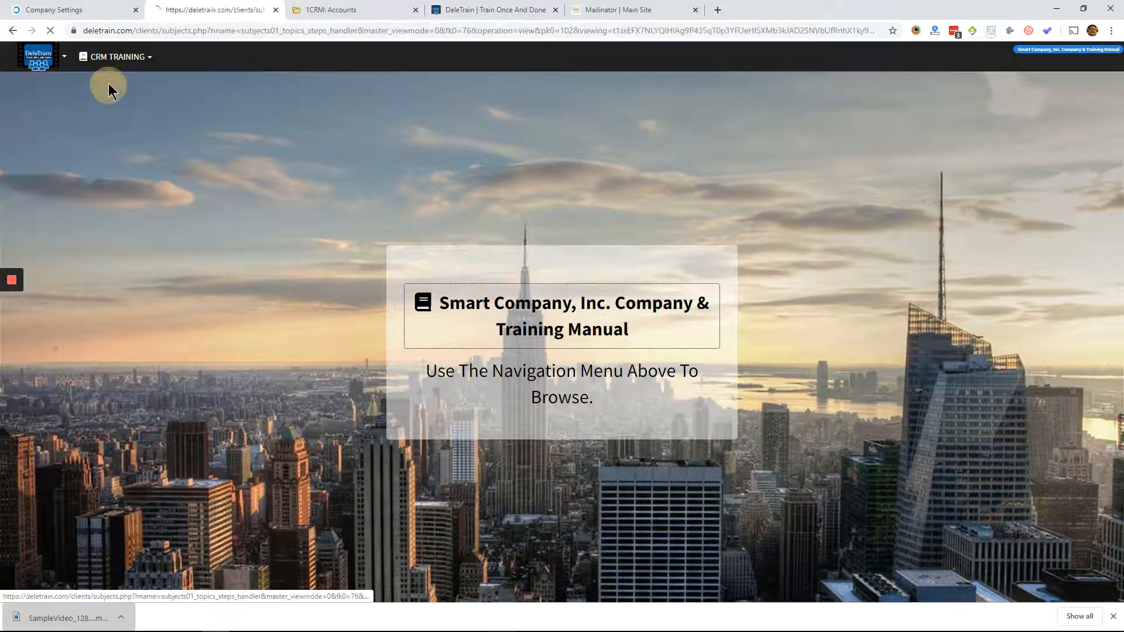
{"action": "scroll", "coordinate": [199, 416], "scroll_direction": "down", "scroll_amount": 3}
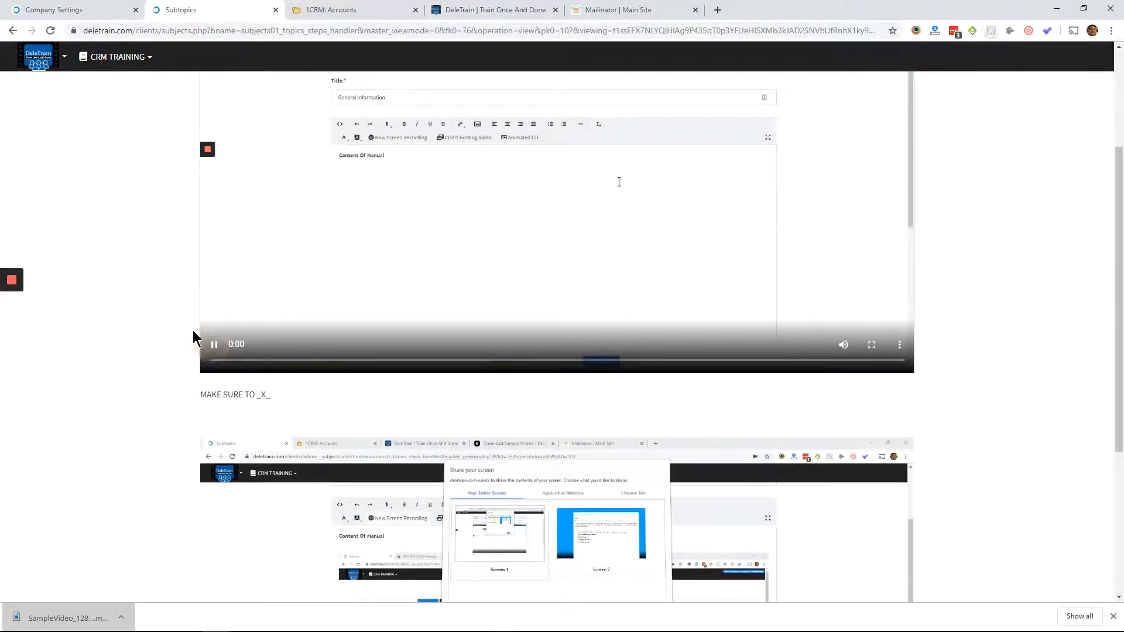
{"action": "scroll", "coordinate": [209, 345], "scroll_direction": "down", "scroll_amount": 4}
{"action": "left_click", "coordinate": [215, 552]}
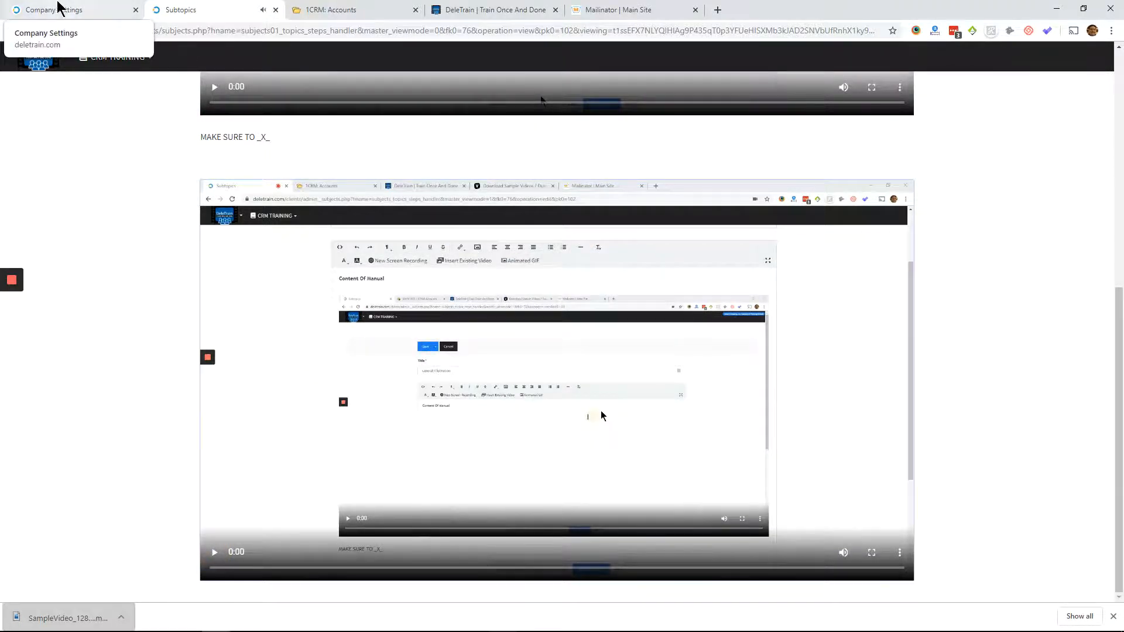
- Disable the Make Entire Manual Public option in the company settings and save them
{"action": "left_click", "coordinate": [58, 9]}
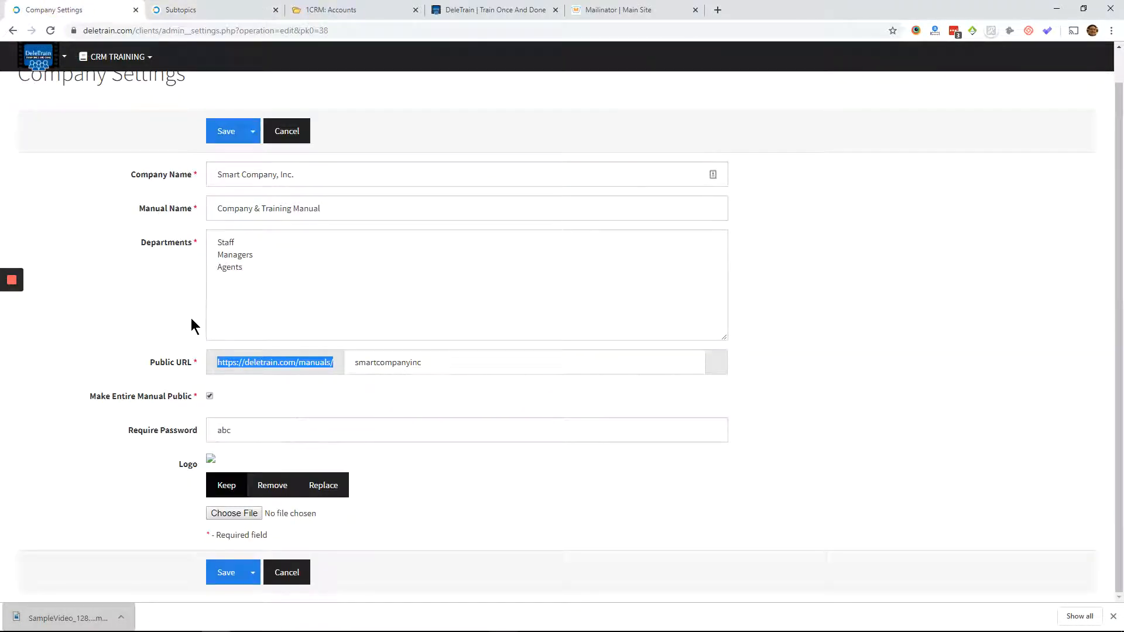
{"action": "left_click", "coordinate": [210, 396]}
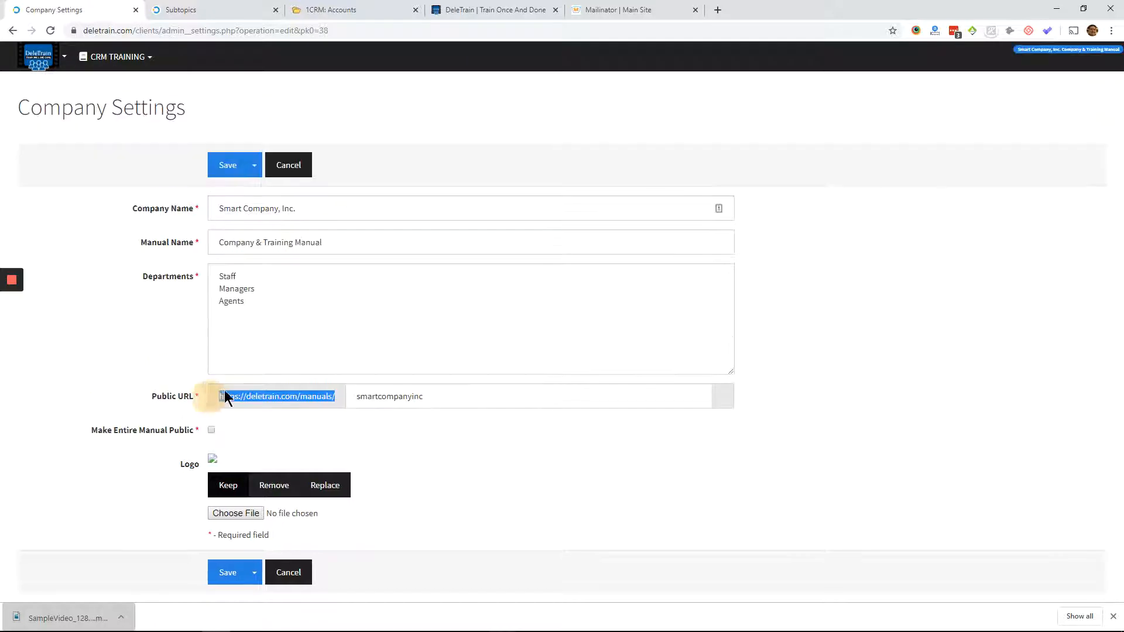
{"action": "left_click", "coordinate": [227, 167]}
- Start a new user record and fill in the user's first name and last name
{"action": "left_click", "coordinate": [49, 52]}
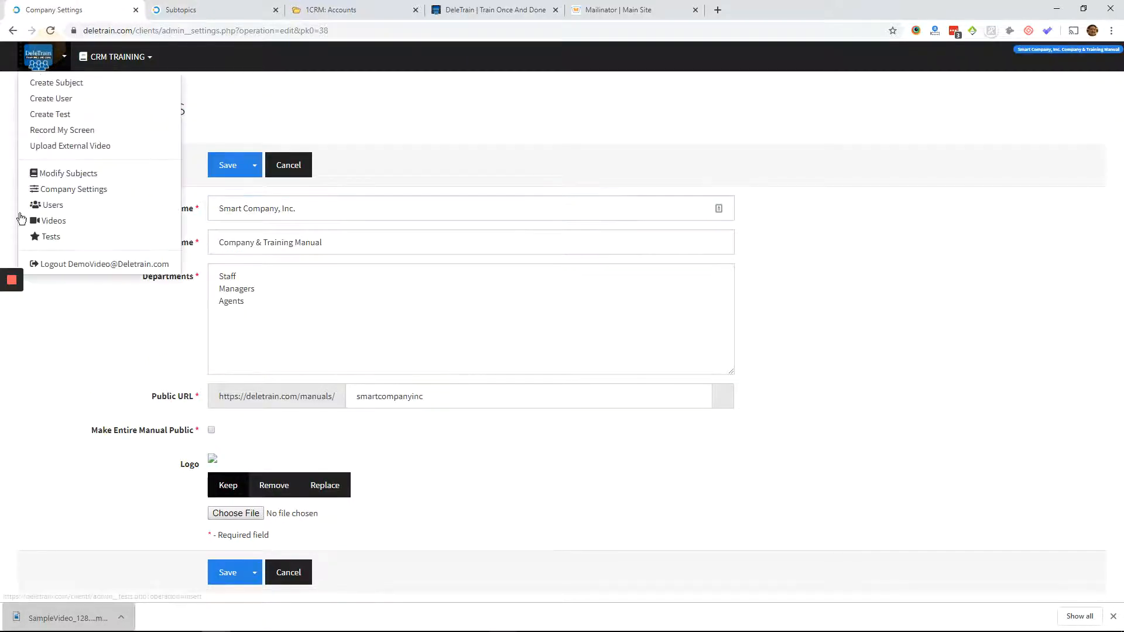
{"action": "left_click", "coordinate": [40, 203]}
{"action": "left_click", "coordinate": [59, 225]}
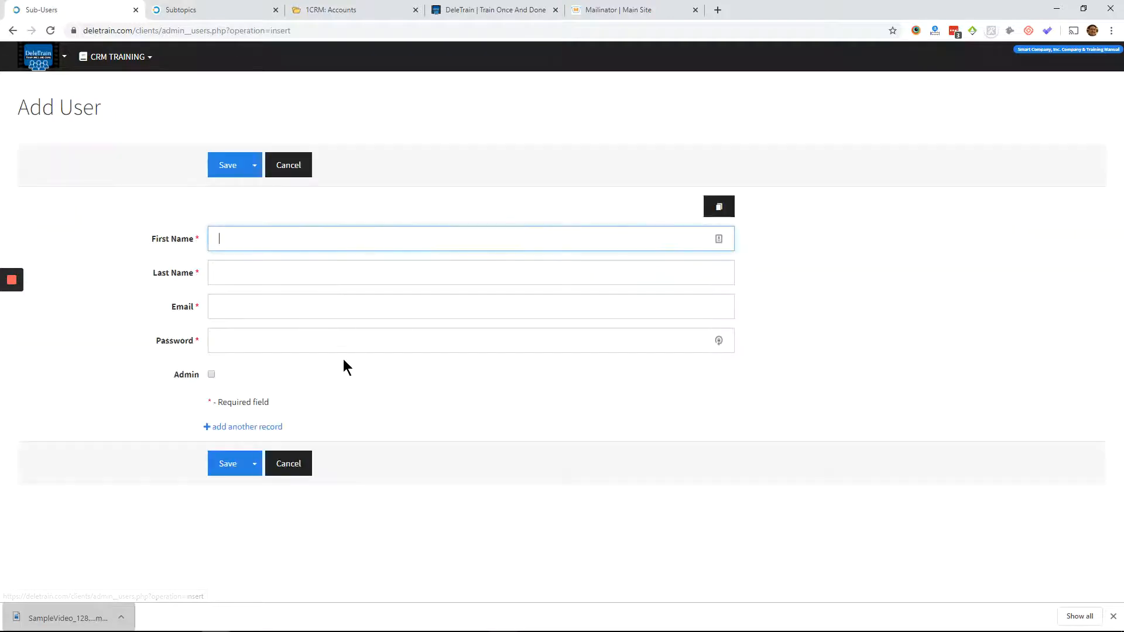
{"action": "type", "text": "JOGHN"}
{"action": "key", "text": "Tab"}
{"action": "type", "text": "DOE"}
{"action": "key", "text": "Tab"}
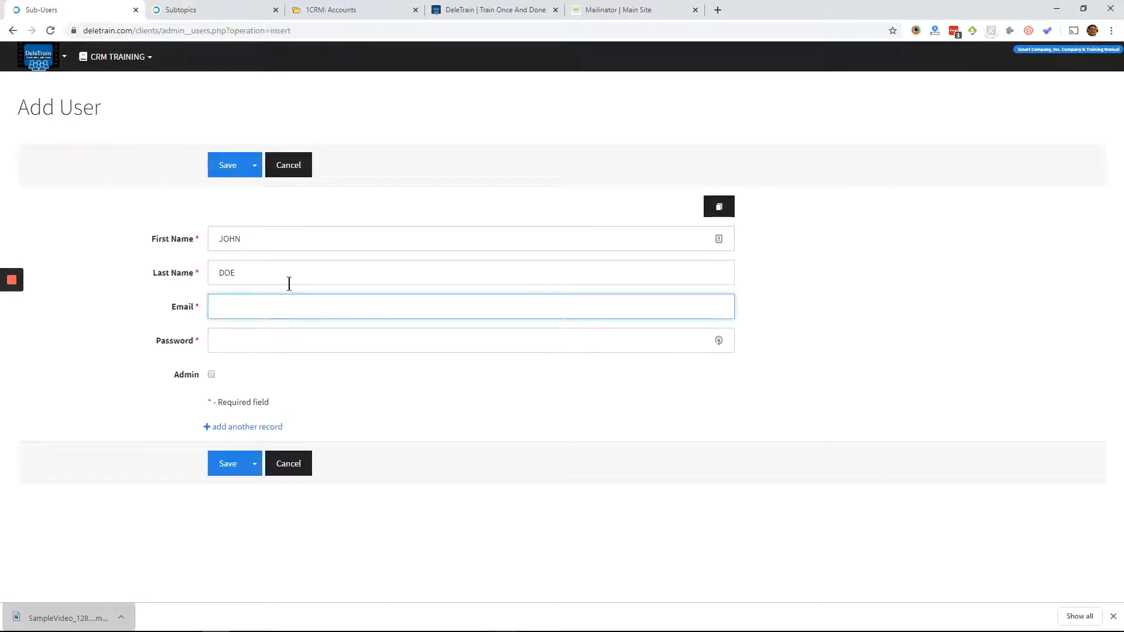
- Enter the new user's email and password, save the record without admin rights, and decline the browser's password update offer
{"action": "key", "text": "shift+Left"}
{"action": "key", "text": "shift+Left"}
{"action": "key", "text": "shift+Left"}
{"action": "key", "text": "shift+Left"}
{"action": "key", "text": "shift+Left"}
{"action": "key", "text": "shift+Left"}
{"action": "key", "text": "shift+Left"}
{"action": "key", "text": "shift+Left"}
{"action": "key", "text": "shift+Left"}
{"action": "key", "text": "shift+Left"}
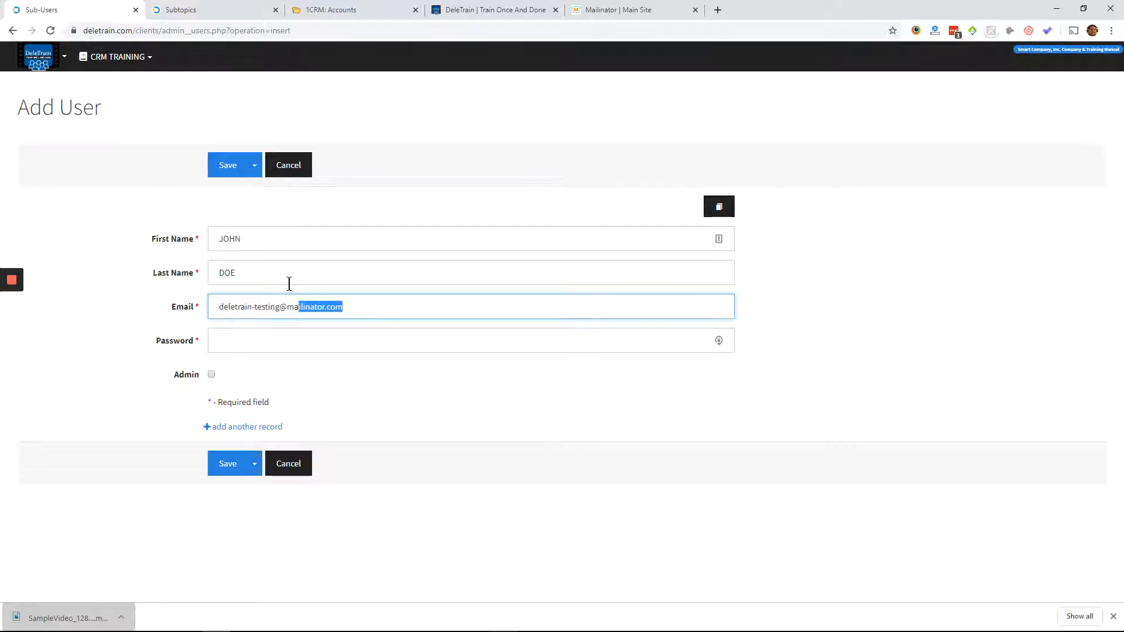
{"action": "key", "text": "shift+Left"}
{"action": "key", "text": "shift+Left"}
{"action": "left_click", "coordinate": [276, 344]}
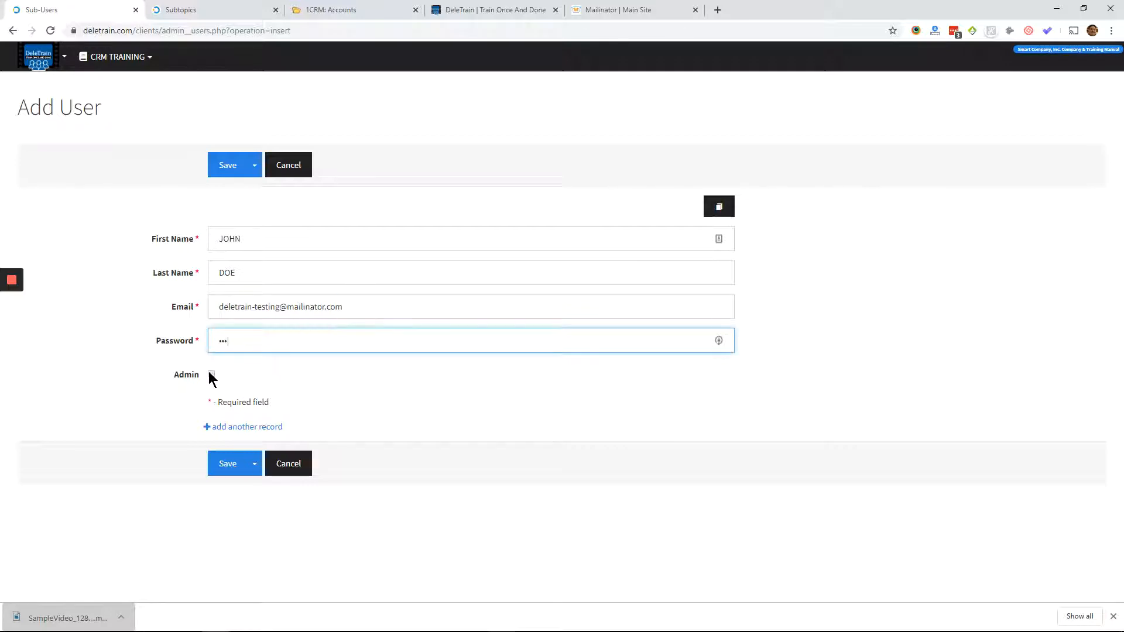
{"action": "left_click", "coordinate": [225, 168]}
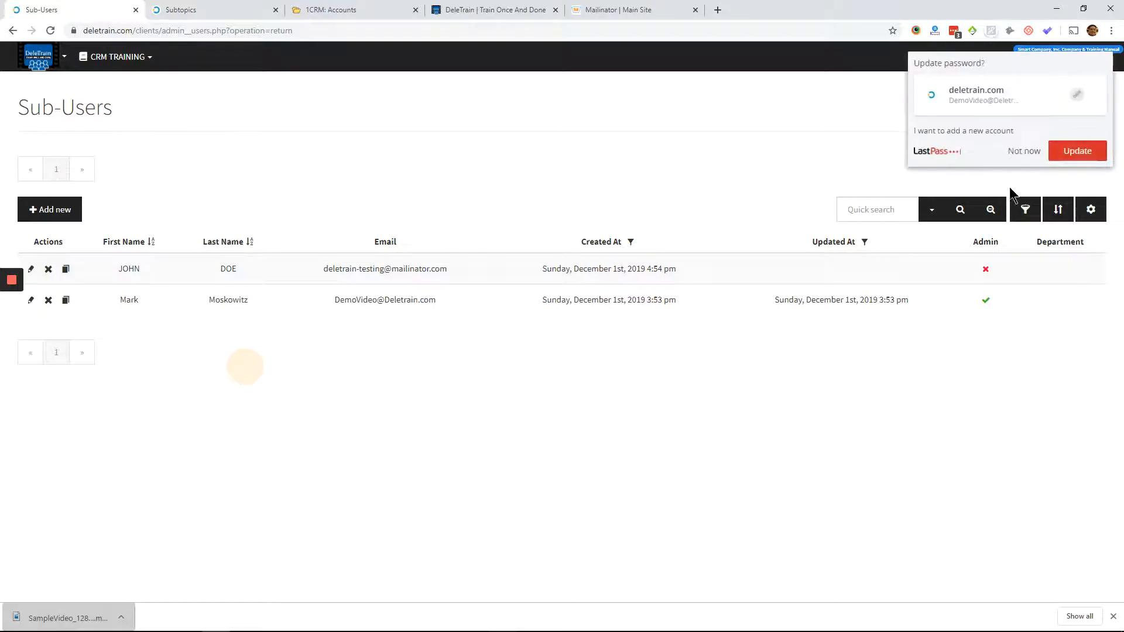
{"action": "left_click", "coordinate": [1013, 149]}
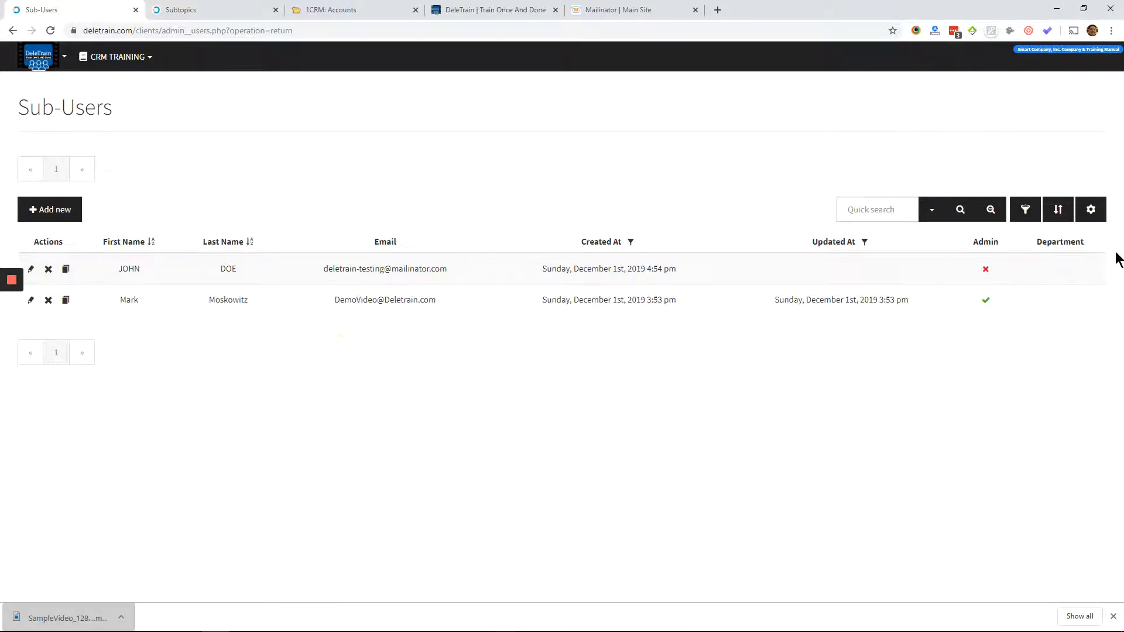
- Assign the newly added user to the Managers department and save the assignment
{"action": "left_click", "coordinate": [1099, 262]}
{"action": "left_click", "coordinate": [1040, 196]}
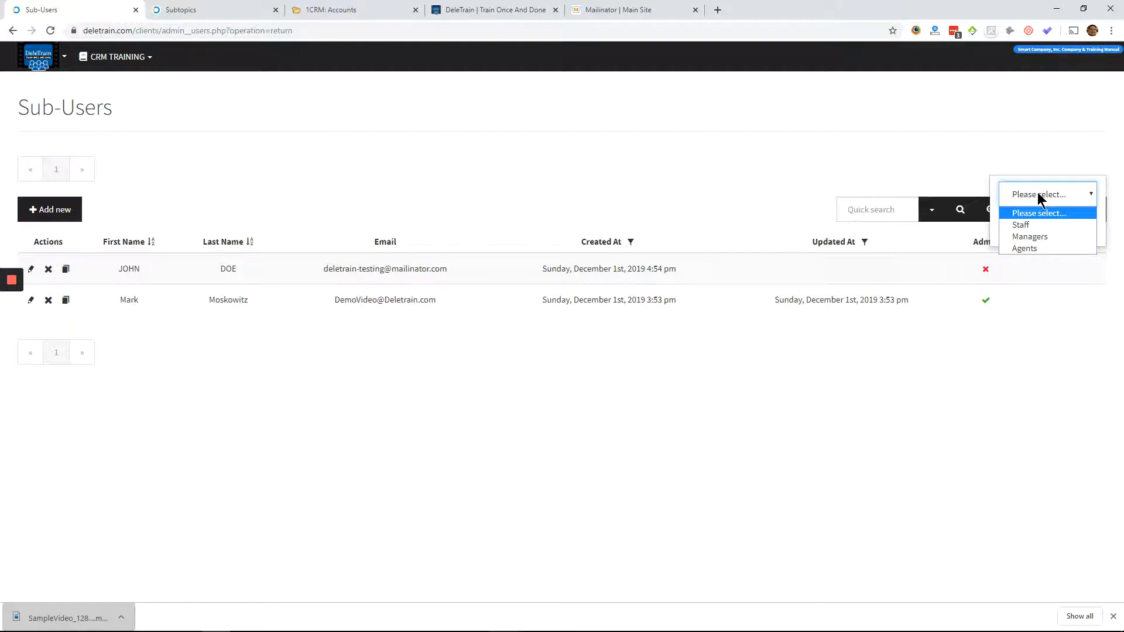
{"action": "left_click", "coordinate": [1025, 236]}
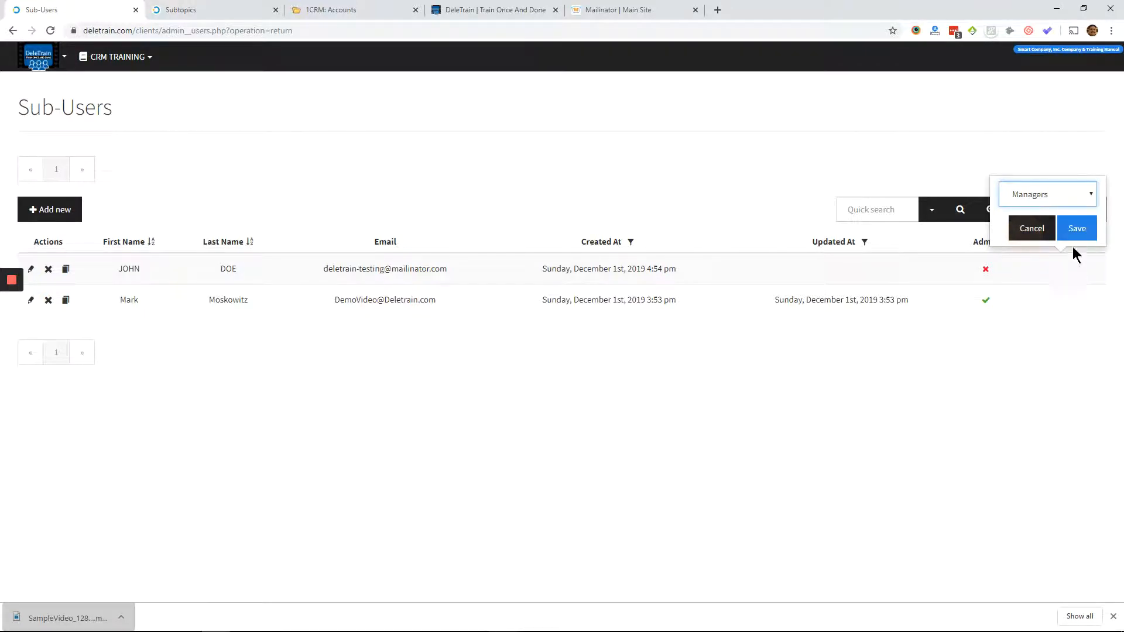
{"action": "left_click", "coordinate": [1075, 227]}
{"action": "right_click", "coordinate": [307, 352]}
{"action": "key", "text": "Escape"}
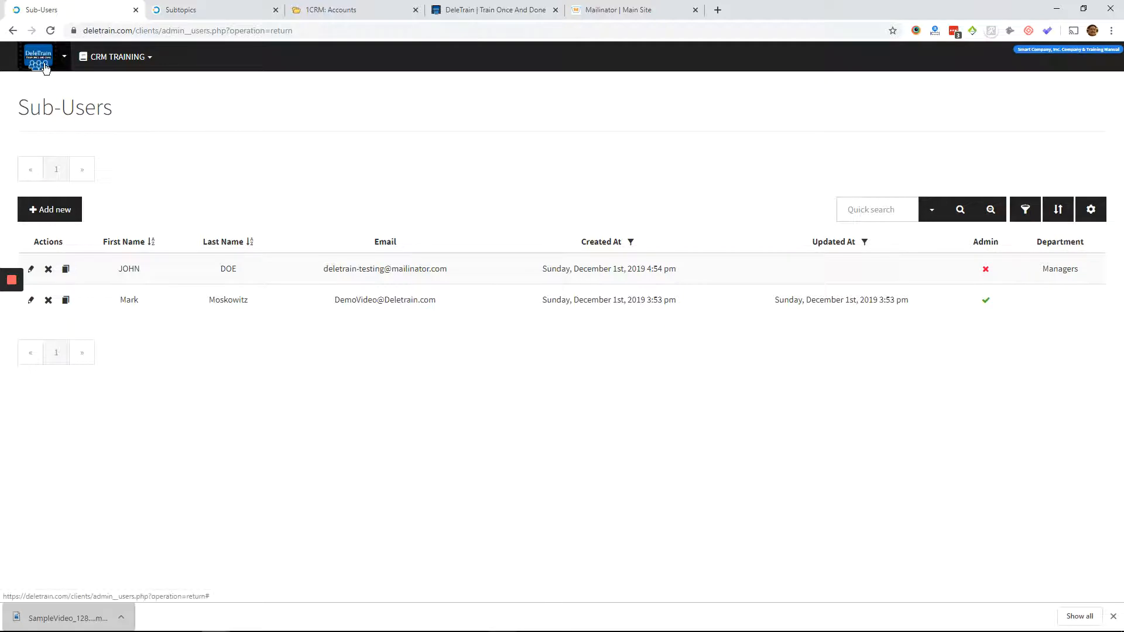
- Create a subject named COMPLAINTS with Managers as its assigned department and save it
{"action": "left_click", "coordinate": [46, 68]}
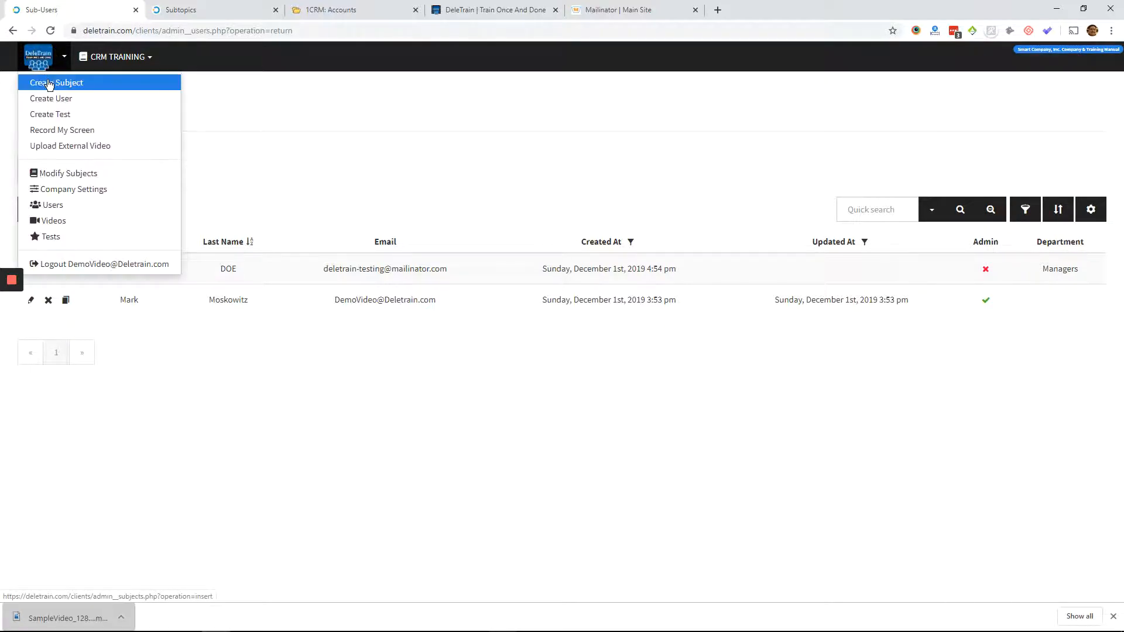
{"action": "left_click", "coordinate": [48, 80]}
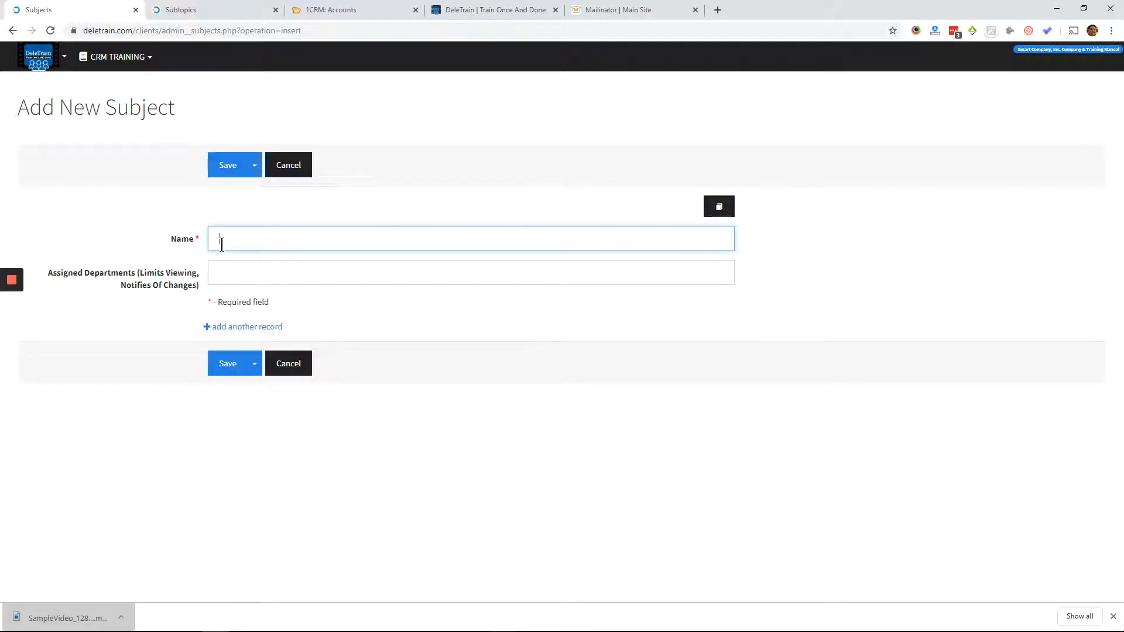
{"action": "type", "text": "compl"}
{"action": "type", "text": "IMPL"}
{"action": "type", "text": "OMPLAINTS"}
{"action": "left_click", "coordinate": [266, 270]}
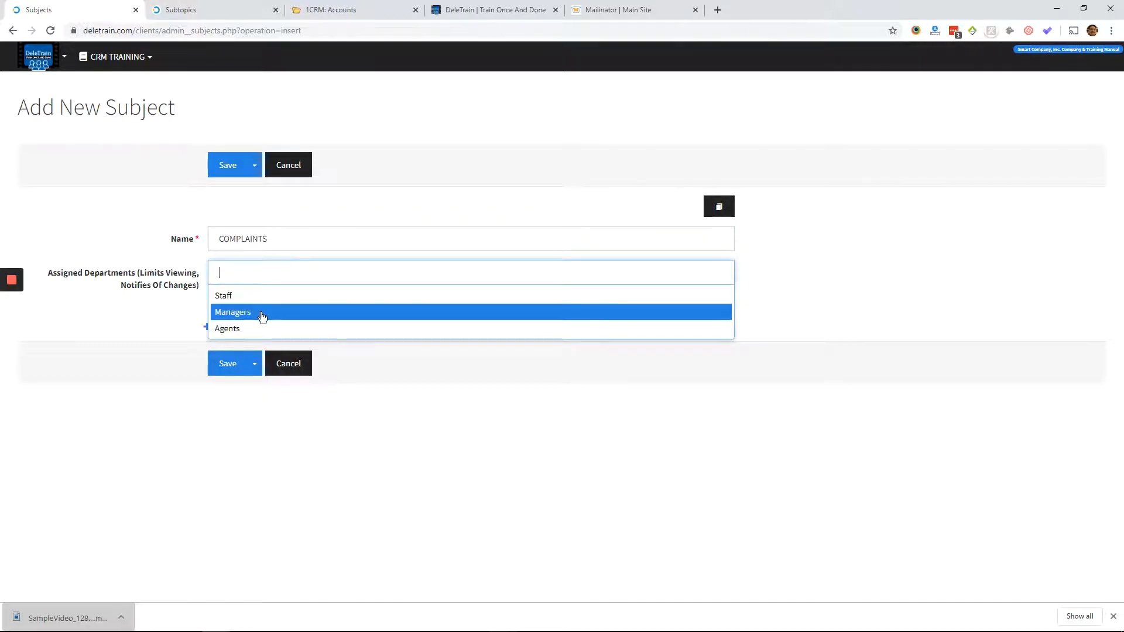
{"action": "left_click", "coordinate": [262, 312]}
{"action": "left_click", "coordinate": [221, 362]}
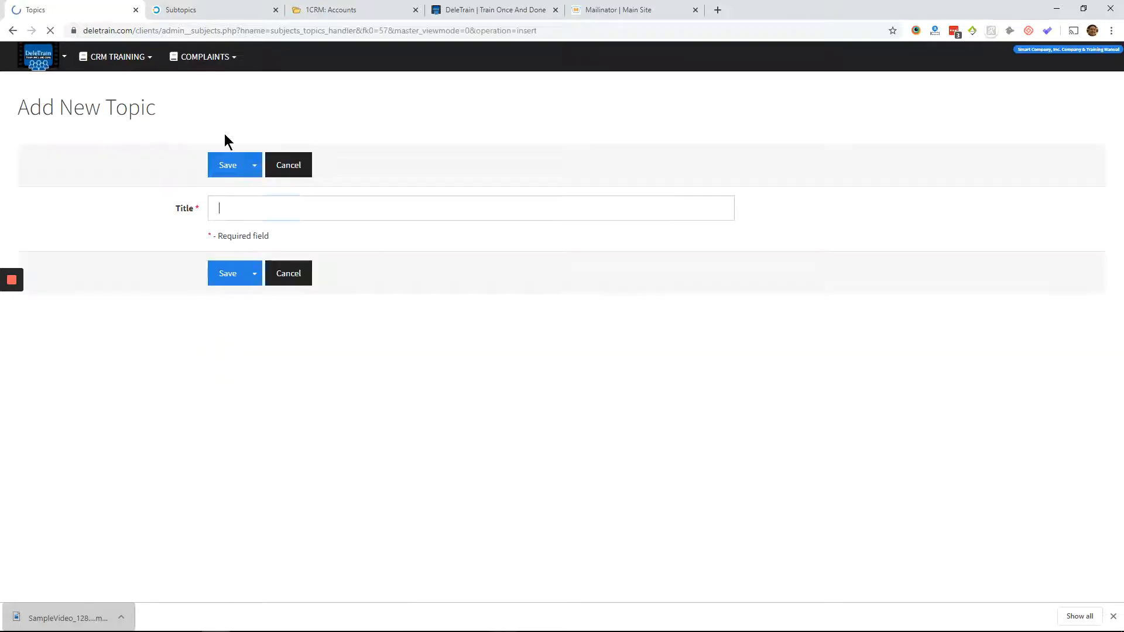
- Add a topic titled POLICY ON COMPLAINTS to the COMPLAINTS subject and save it
{"action": "left_click", "coordinate": [189, 53]}
{"action": "left_click", "coordinate": [201, 93]}
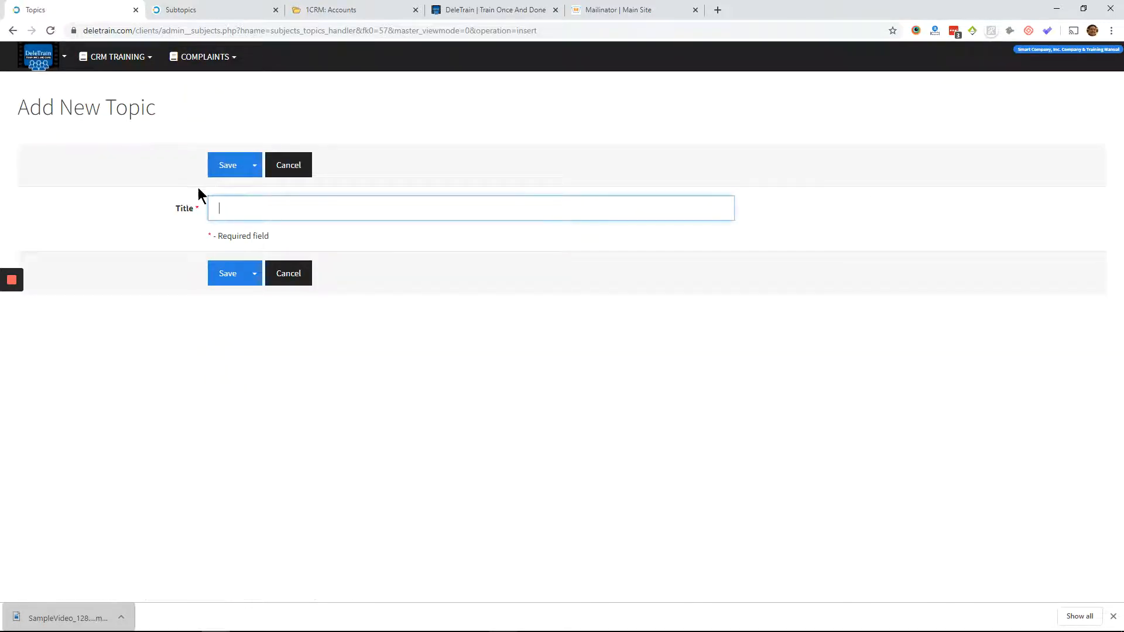
{"action": "type", "text": "POLICY ON COMPLAINTS"}
{"action": "left_click", "coordinate": [228, 166]}
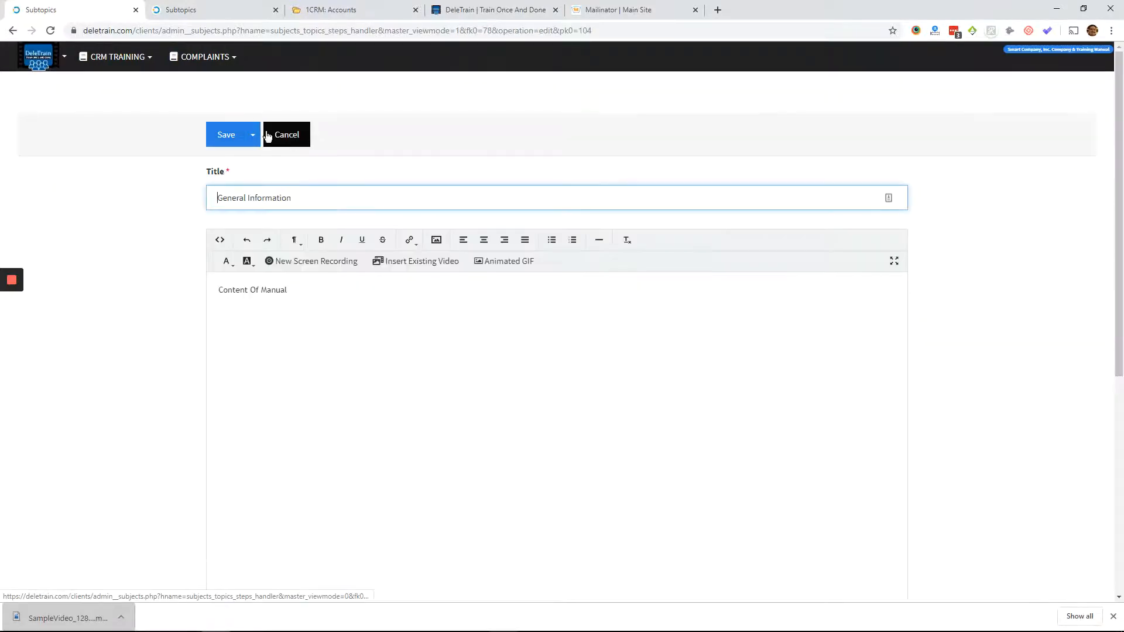
- Open the users list to review department assignments and check the topics under the COMPLAINTS subject
{"action": "left_click", "coordinate": [63, 55]}
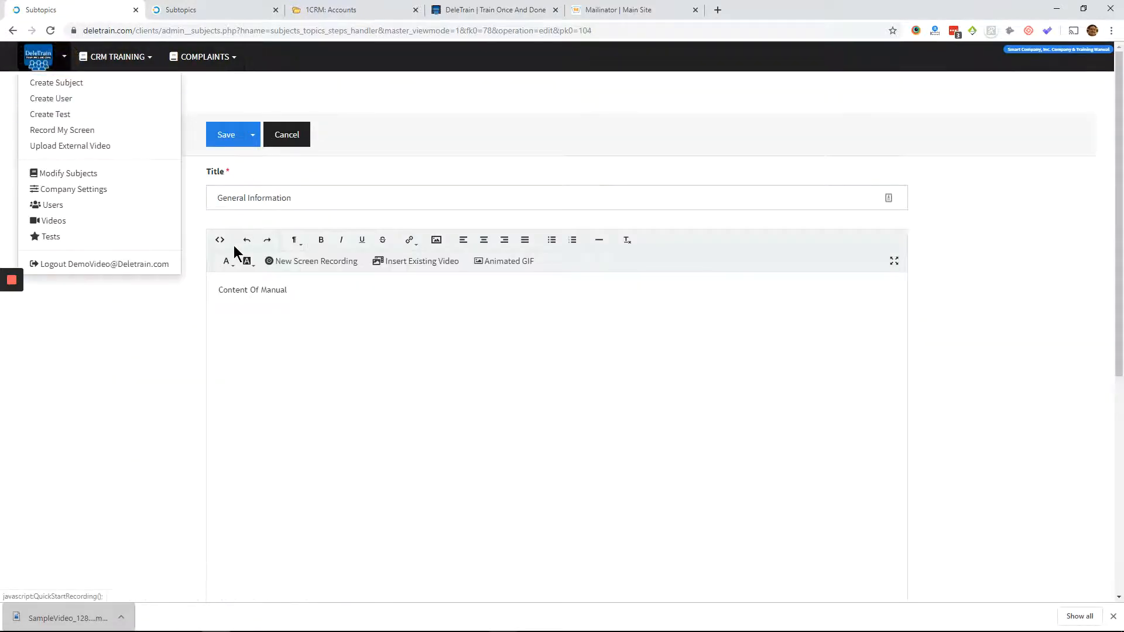
{"action": "left_click", "coordinate": [63, 56]}
{"action": "left_click", "coordinate": [53, 204]}
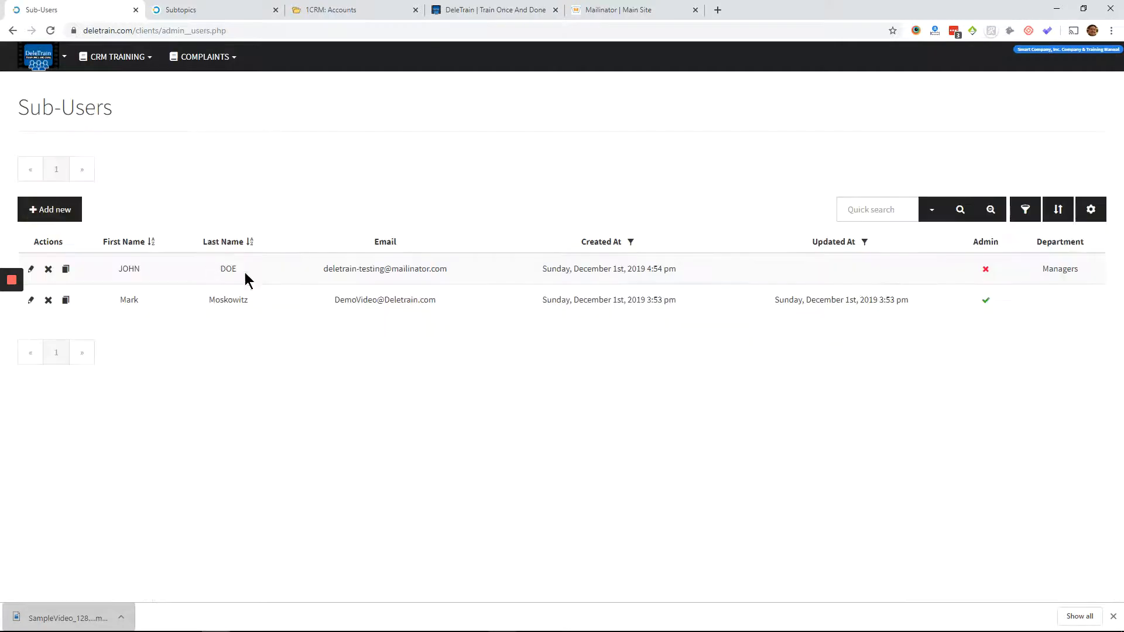
{"action": "right_click", "coordinate": [218, 175]}
{"action": "left_click", "coordinate": [188, 92]}
{"action": "left_click", "coordinate": [182, 56]}
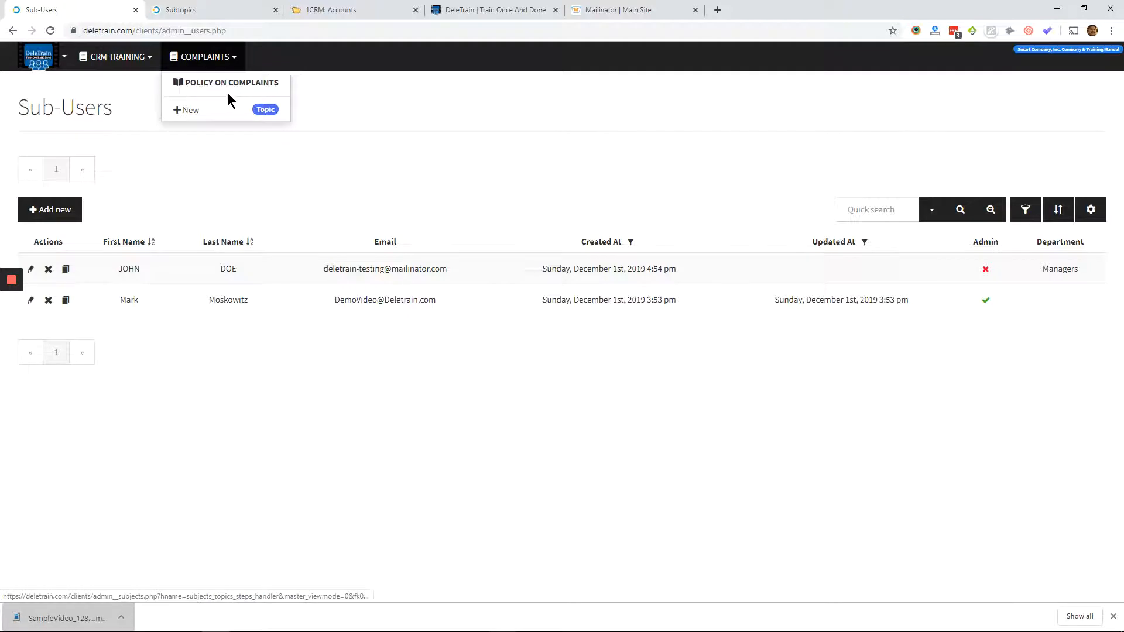
{"action": "left_click", "coordinate": [670, 209]}
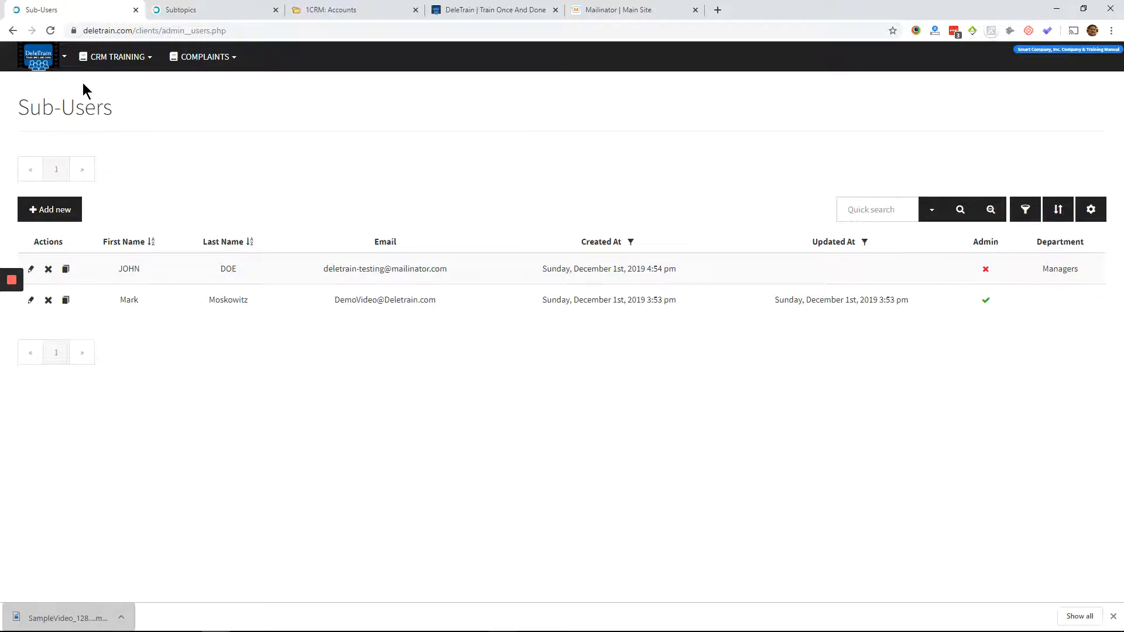
{"action": "right_click", "coordinate": [176, 181]}
{"action": "left_click", "coordinate": [164, 176]}
- Open the subjects list to review each subject's publishing status, assigned departments and public setting
{"action": "left_click", "coordinate": [38, 56]}
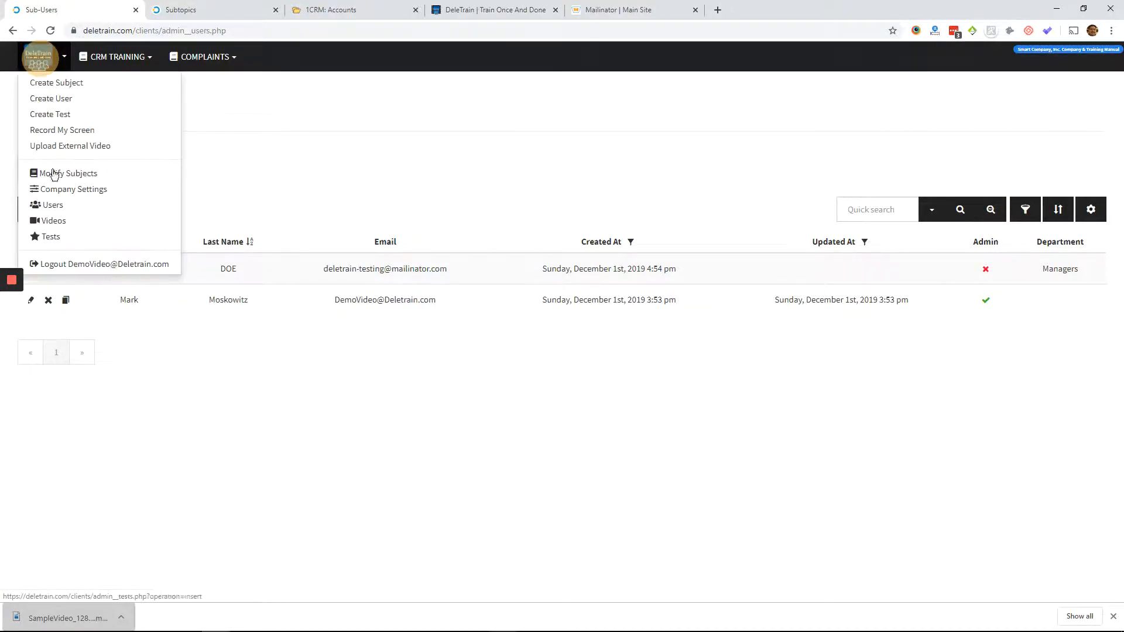
{"action": "left_click", "coordinate": [50, 171]}
{"action": "left_click", "coordinate": [243, 360]}
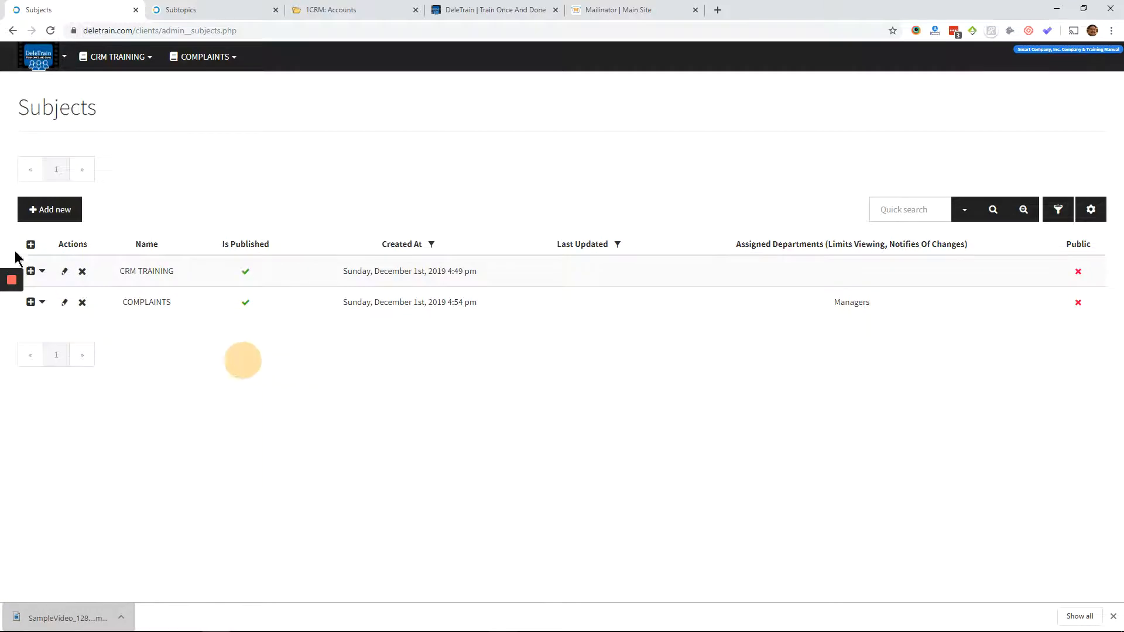
{"action": "left_click", "coordinate": [64, 271]}
{"action": "left_click", "coordinate": [211, 312]}
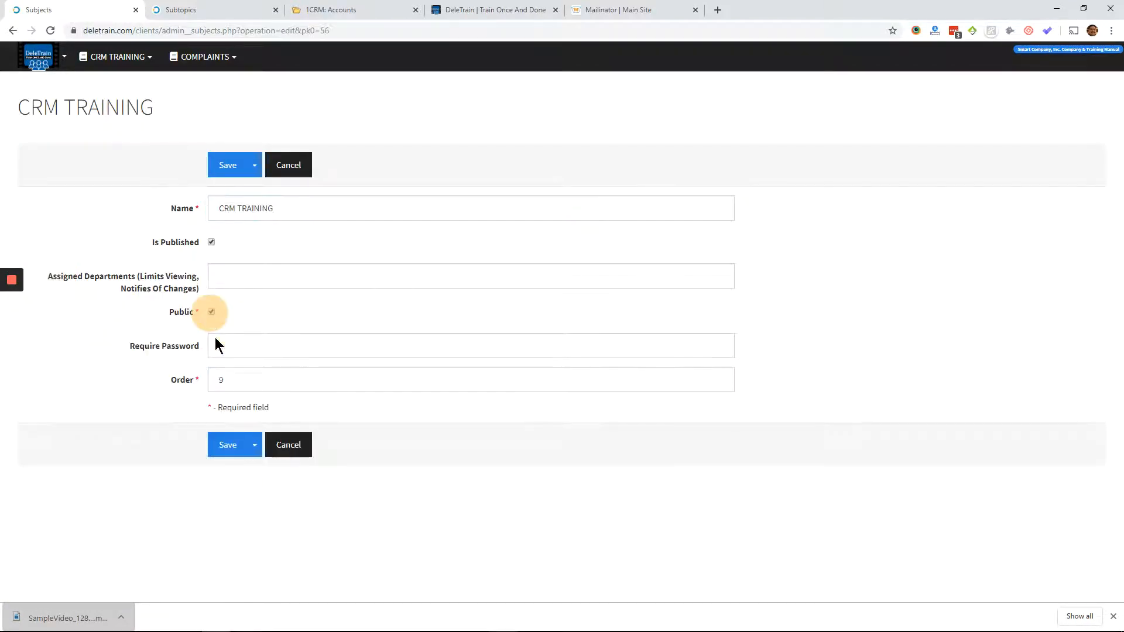
{"action": "left_click", "coordinate": [222, 340]}
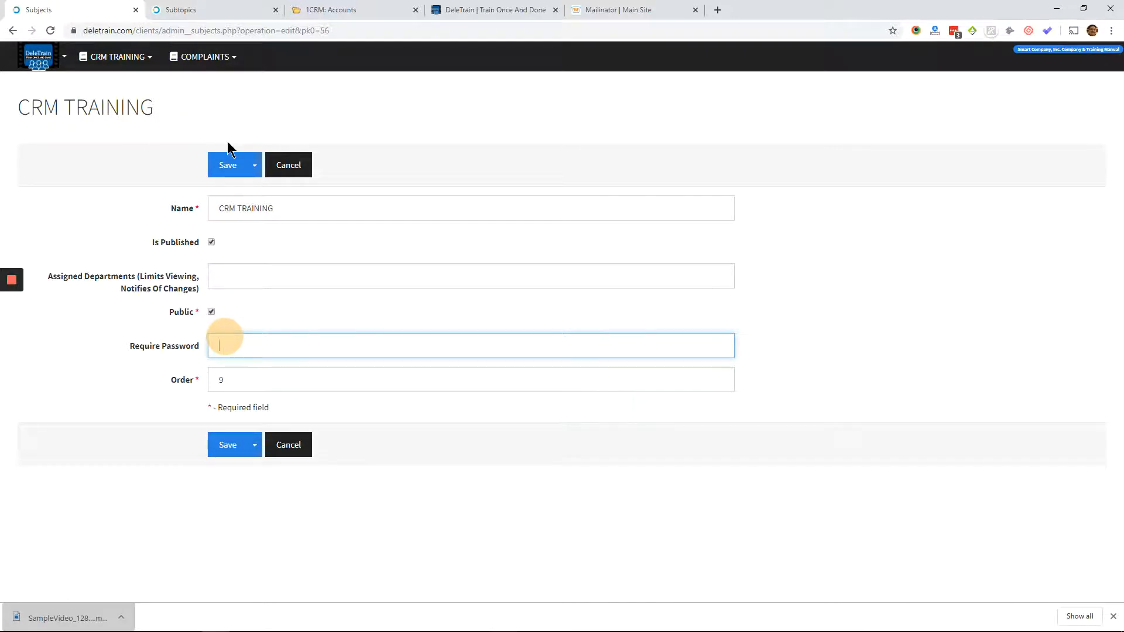
{"action": "left_click", "coordinate": [113, 56]}
{"action": "left_click", "coordinate": [275, 441]}
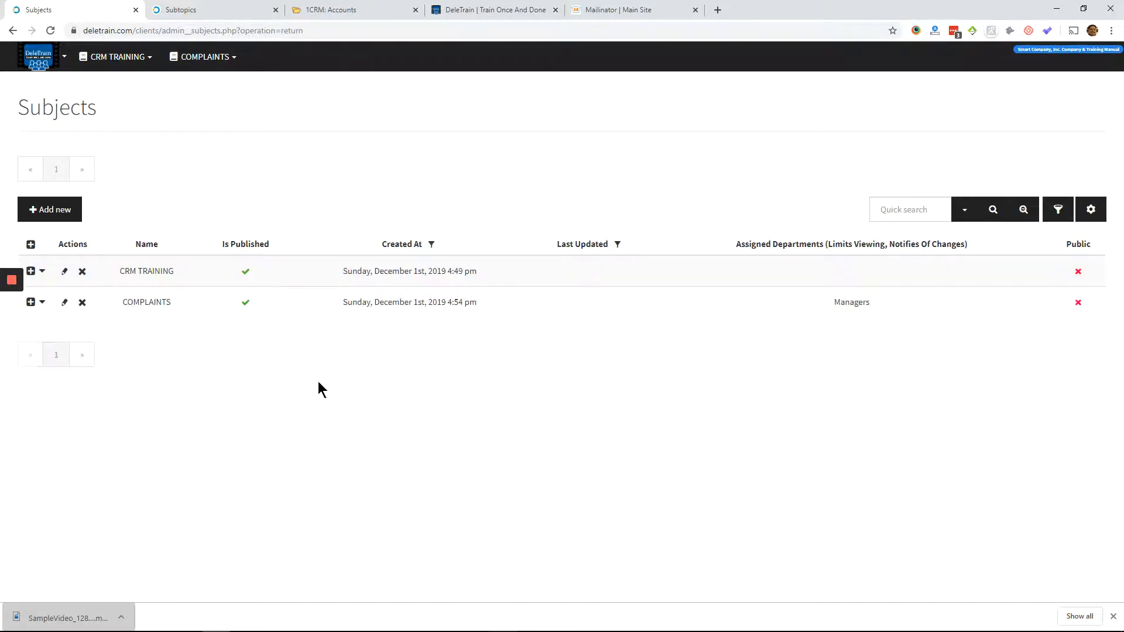
- Create a new test named TEST OF A TEST and save it
{"action": "left_click", "coordinate": [38, 58]}
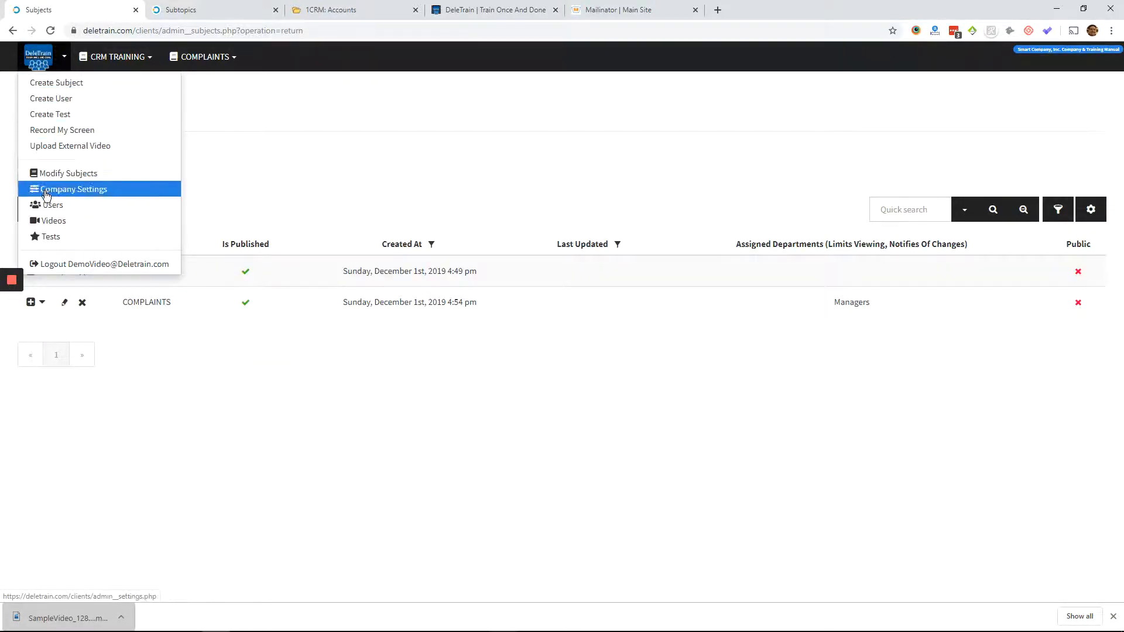
{"action": "left_click", "coordinate": [45, 239]}
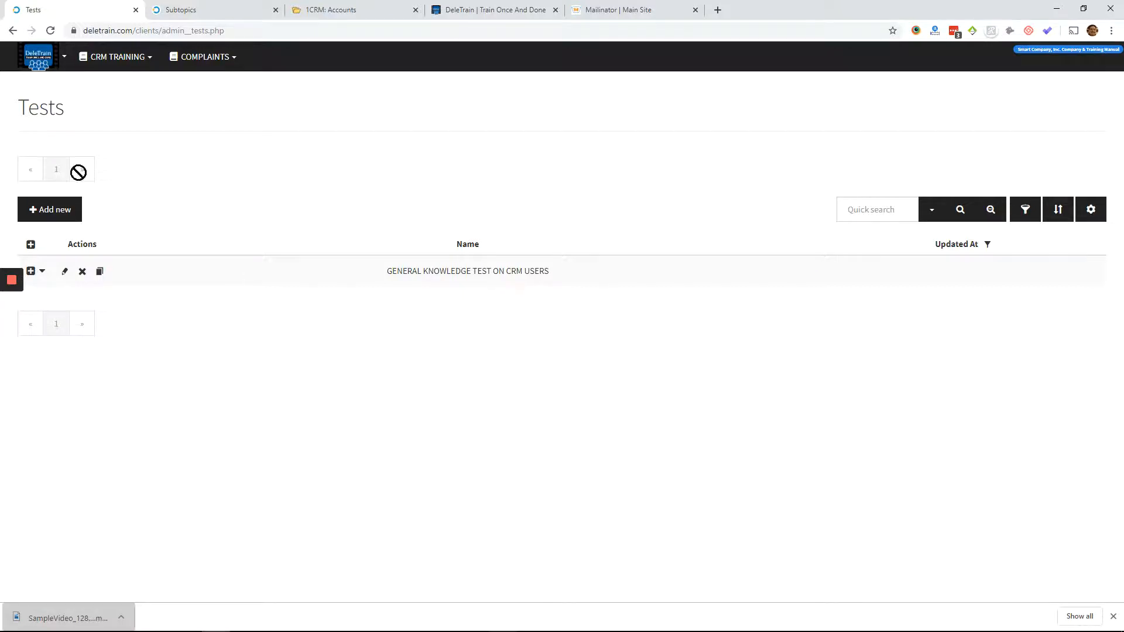
{"action": "left_click", "coordinate": [47, 209]}
{"action": "type", "text": "Te"}
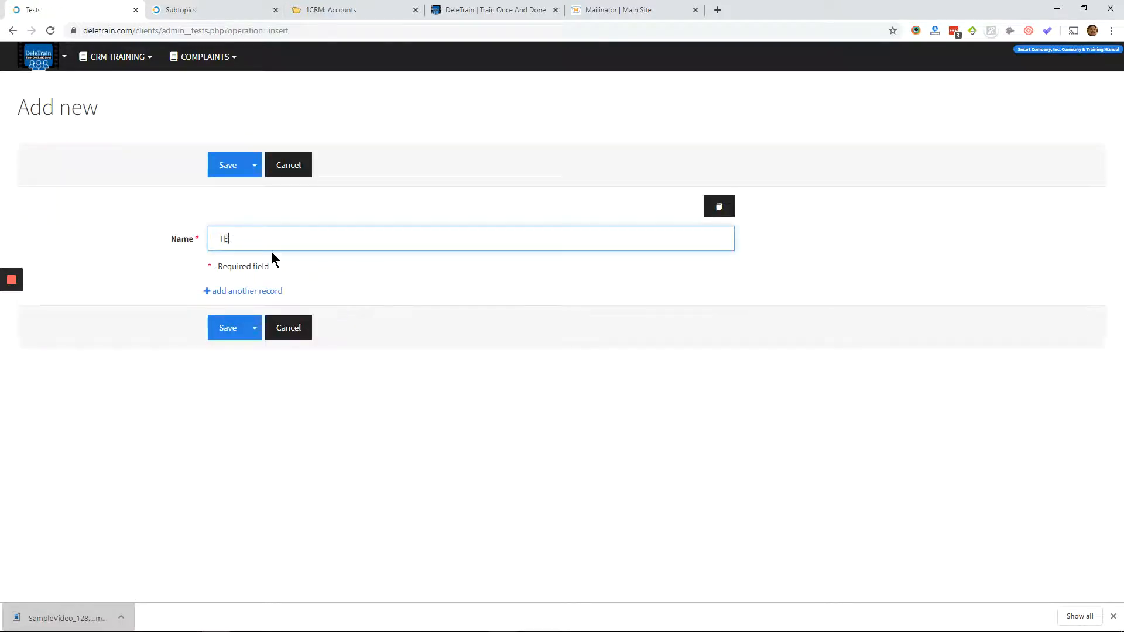
{"action": "key", "text": "BackSpace"}
{"action": "key", "text": "BackSpace"}
{"action": "type", "text": "TEST OF A TEST"}
{"action": "left_click", "coordinate": [231, 165]}
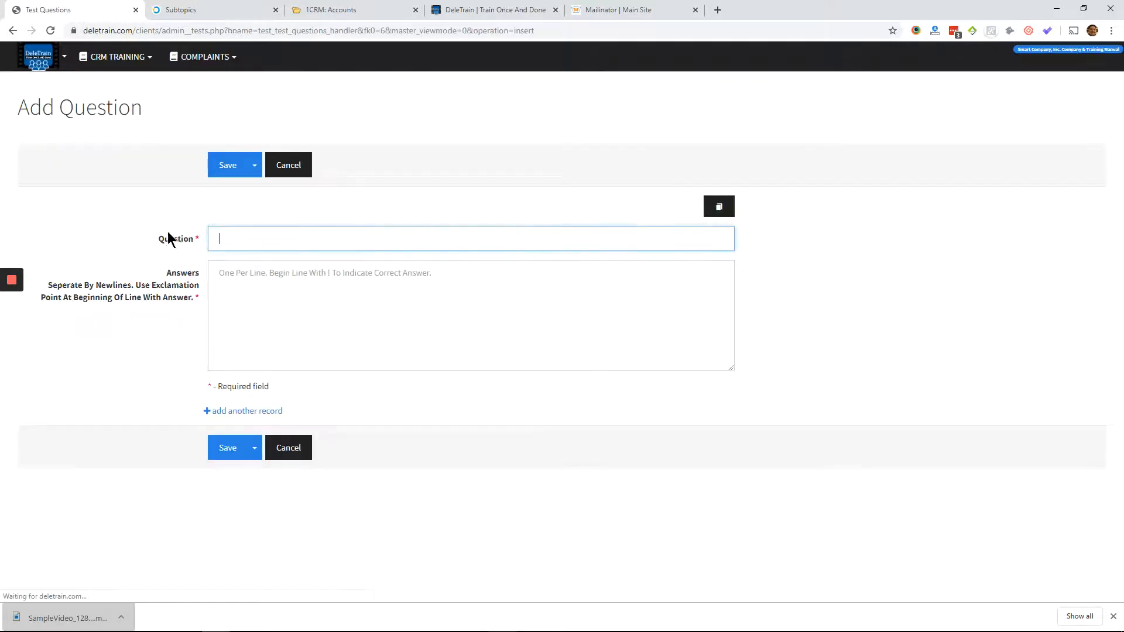
- Enter the question MY QUESTION 1 and fill its answers with four lines reading MY ANSWER 1
{"action": "type", "text": "MY QUESTION 1"}
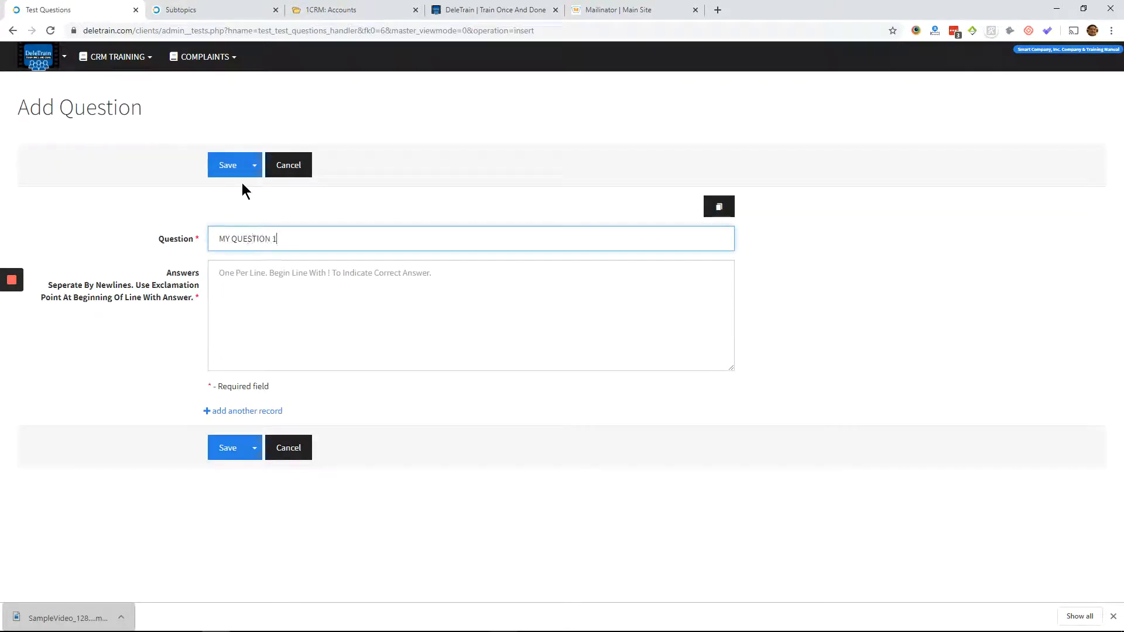
{"action": "key", "text": "Tab"}
{"action": "type", "text": "MY ANSWE"}
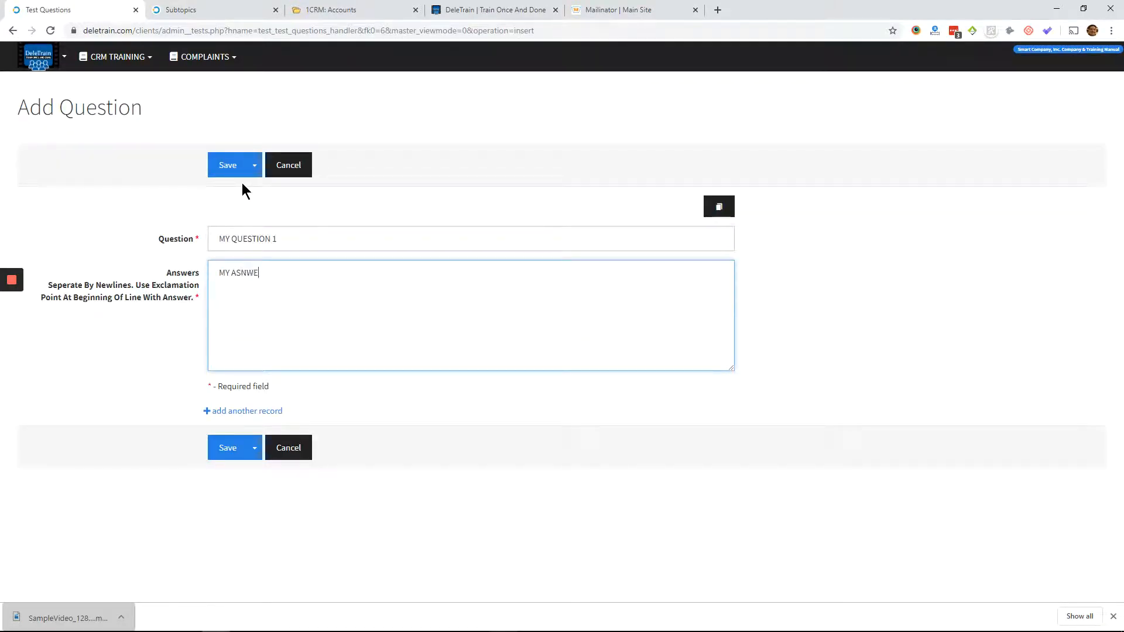
{"action": "key", "text": "BackSpace"}
{"action": "key", "text": "BackSpace"}
{"action": "key", "text": "BackSpace"}
{"action": "type", "text": "SWER 1"}
{"action": "key", "text": "ctrl+a"}
{"action": "key", "text": "ctrl+c"}
{"action": "key", "text": "Right"}
{"action": "key", "text": "Return"}
{"action": "key", "text": "ctrl+v"}
{"action": "key", "text": "Return"}
{"action": "key", "text": "ctrl+v"}
{"action": "key", "text": "Return"}
{"action": "key", "text": "ctrl+v"}
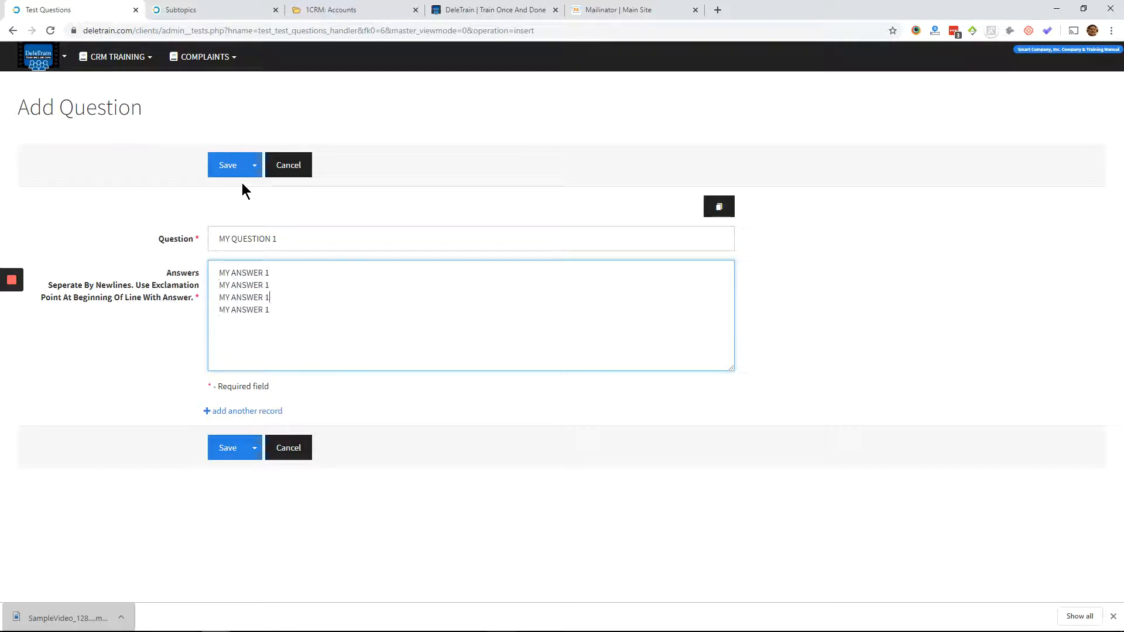
- Renumber the second, third and fourth answer lines to MY ANSWER 2, MY ANSWER 3 and MY ANSWER 4
{"action": "key", "text": "Up"}
{"action": "key", "text": "Up"}
{"action": "key", "text": "BackSpace"}
{"action": "type", "text": "2"}
{"action": "key", "text": "Down"}
{"action": "key", "text": "BackSpace"}
{"action": "type", "text": "3"}
{"action": "key", "text": "Down"}
{"action": "key", "text": "BackSpace"}
{"action": "type", "text": "4"}
- Mark MY ANSWER 2 as the correct answer with an exclamation point and save the question
{"action": "key", "text": "Up"}
{"action": "key", "text": "Up"}
{"action": "key", "text": "Home"}
{"action": "type", "text": "!"}
{"action": "left_click", "coordinate": [246, 447]}
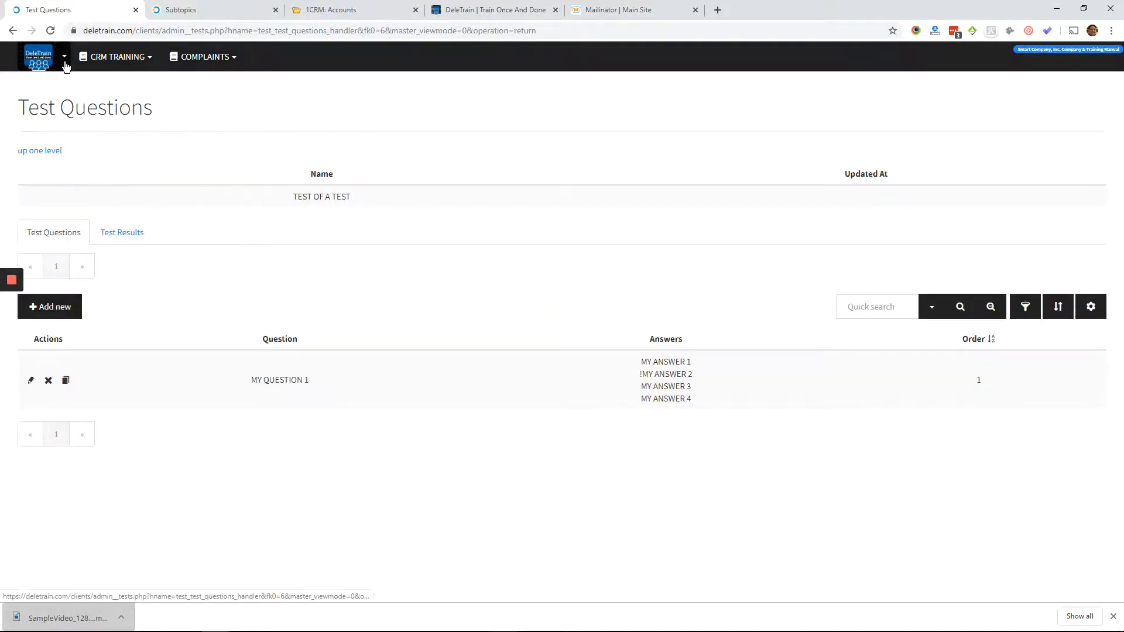
- Attach TEST OF A TEST to the ADDING A USER topic of CRM TRAINING and save the change
{"action": "left_click", "coordinate": [84, 62]}
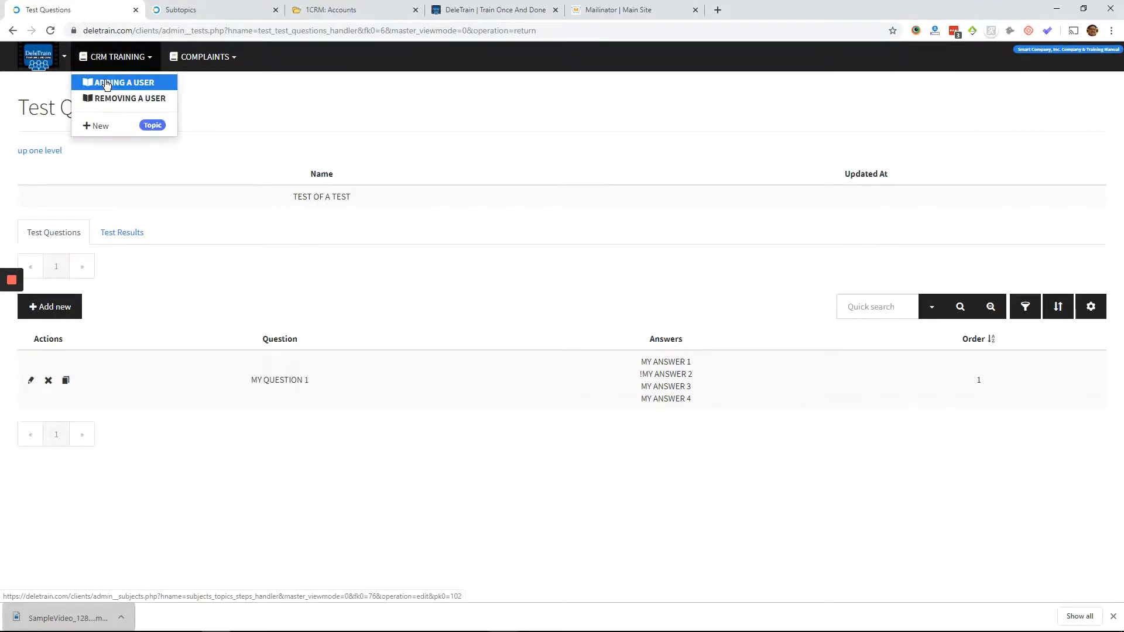
{"action": "left_click", "coordinate": [107, 85]}
{"action": "scroll", "coordinate": [125, 279], "scroll_direction": "down", "scroll_amount": 10}
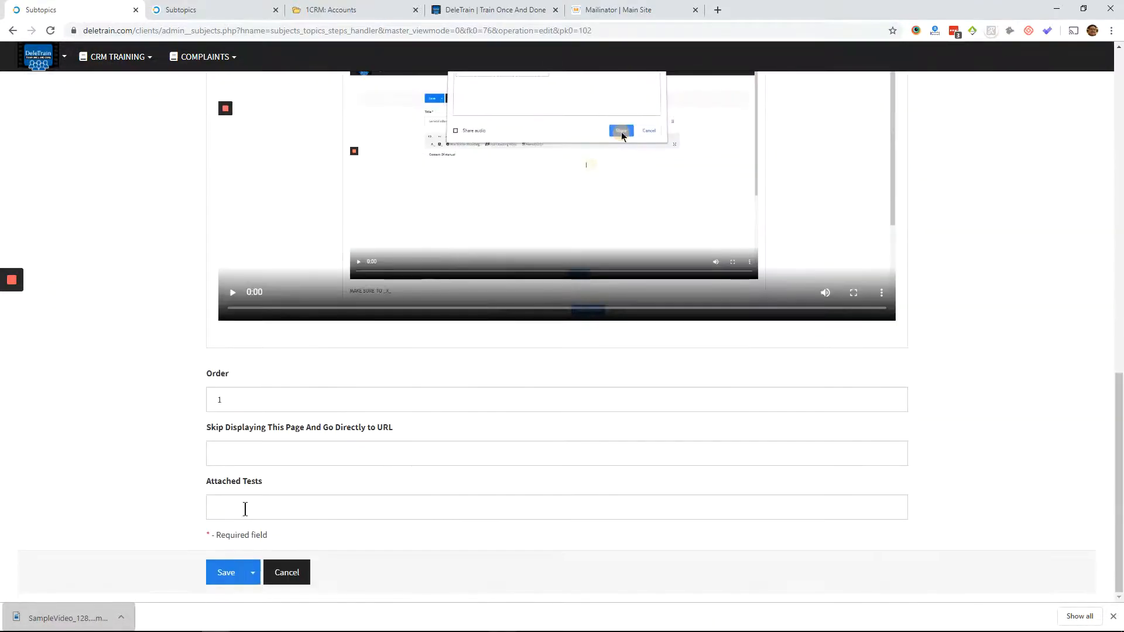
{"action": "left_click", "coordinate": [245, 509]}
{"action": "left_click", "coordinate": [258, 542]}
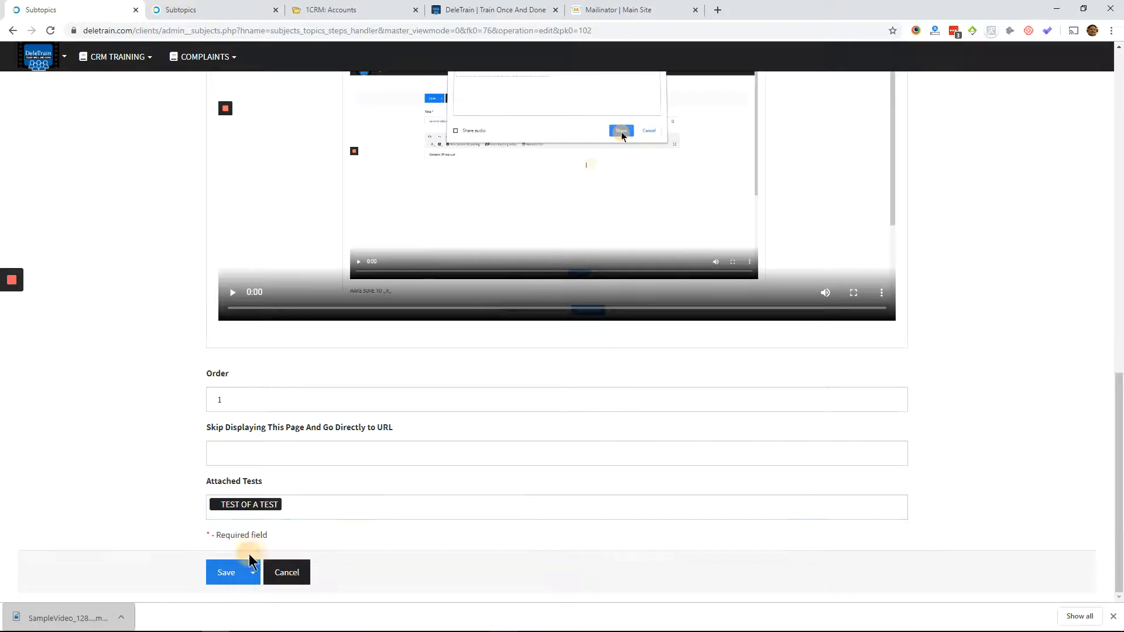
{"action": "left_click", "coordinate": [226, 573]}
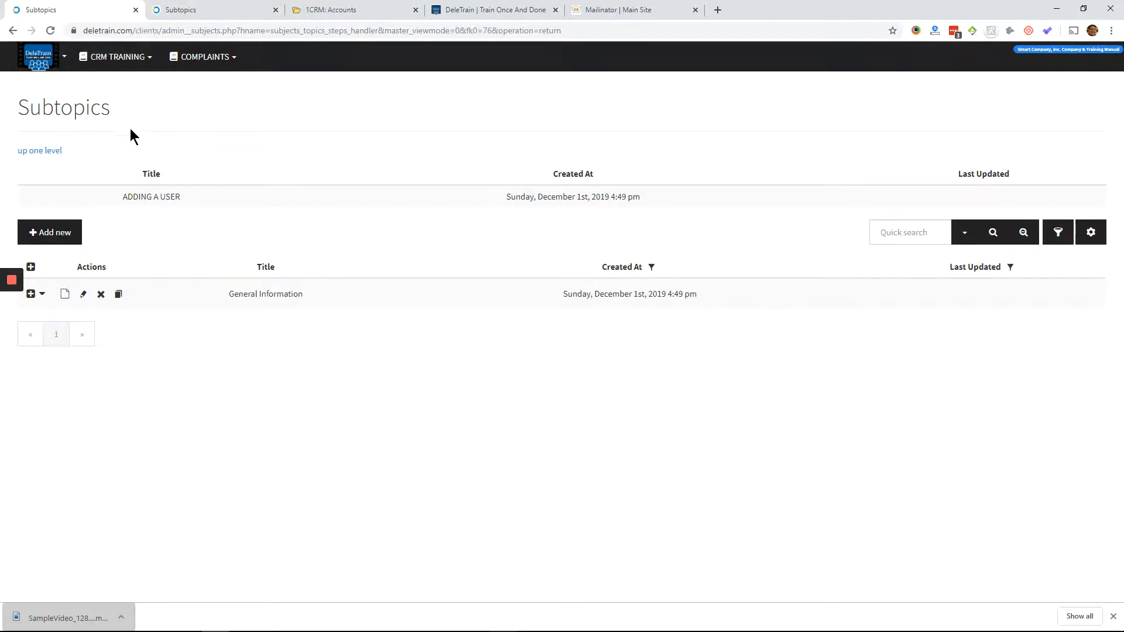
- Make the entire manual public in the company settings and save them
{"action": "left_click", "coordinate": [40, 58]}
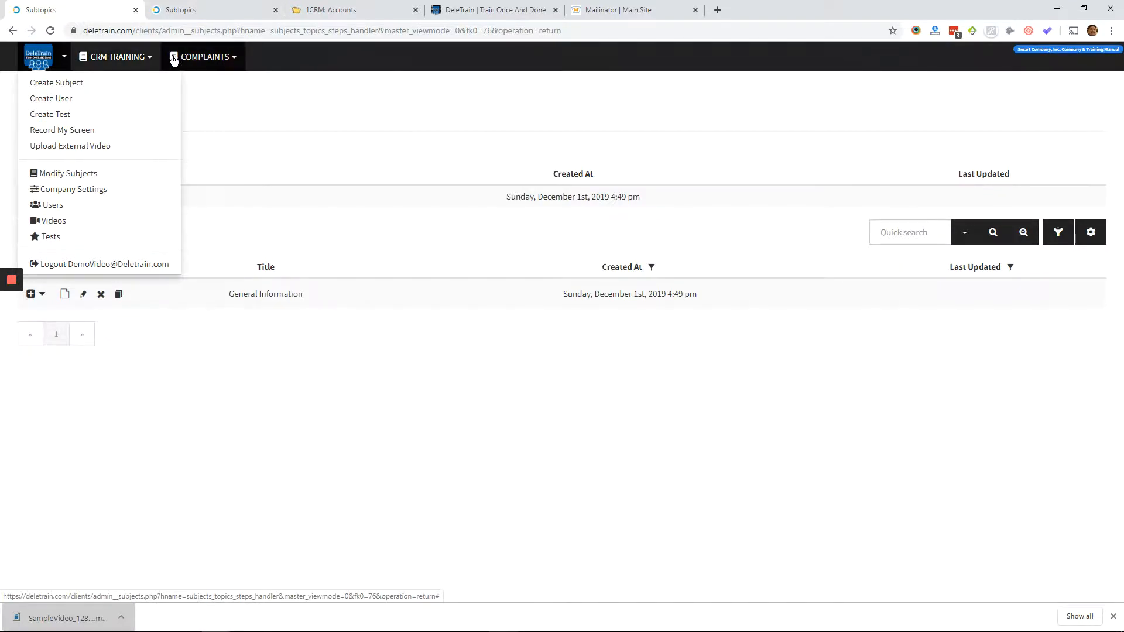
{"action": "left_click", "coordinate": [210, 121]}
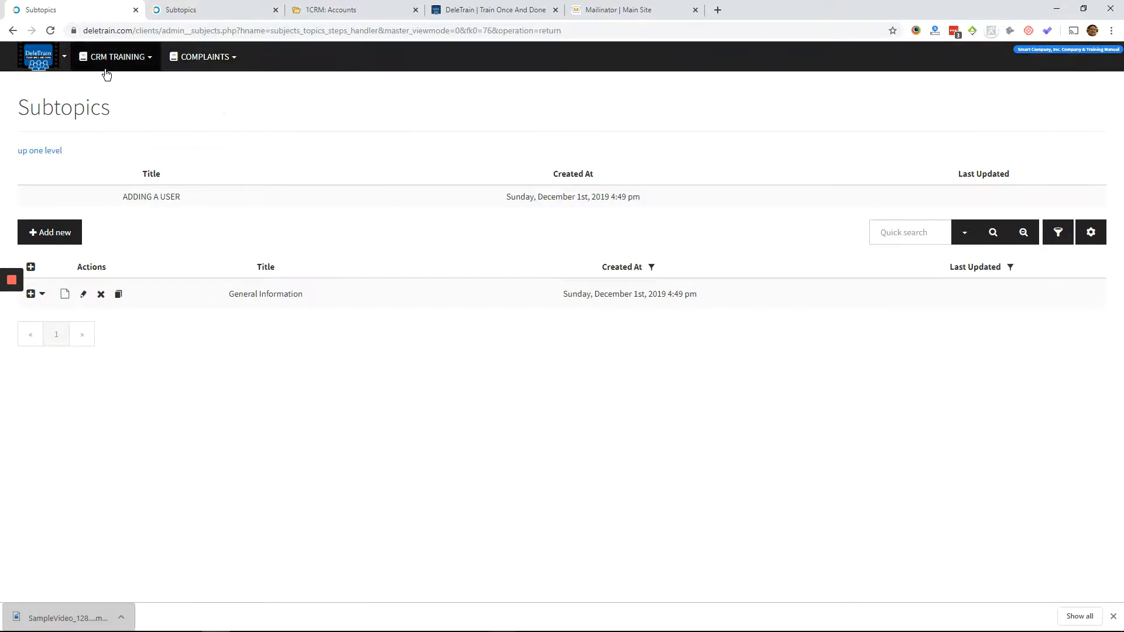
{"action": "left_click", "coordinate": [63, 57]}
{"action": "left_click", "coordinate": [57, 189]}
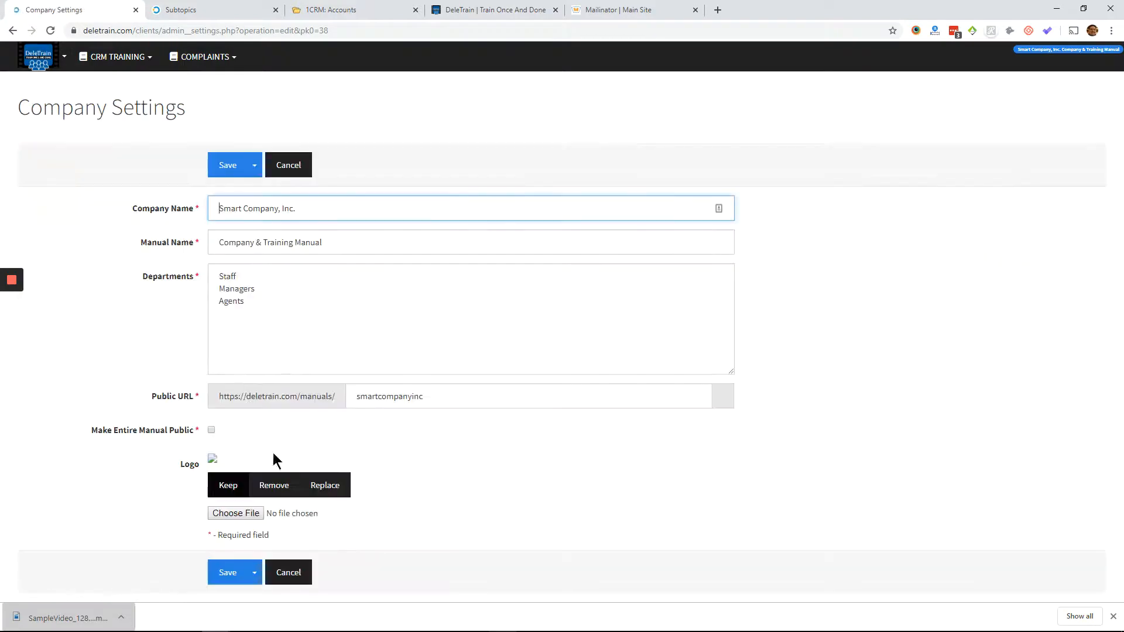
{"action": "left_click", "coordinate": [212, 431]}
{"action": "scroll", "coordinate": [221, 503], "scroll_direction": "down", "scroll_amount": 1}
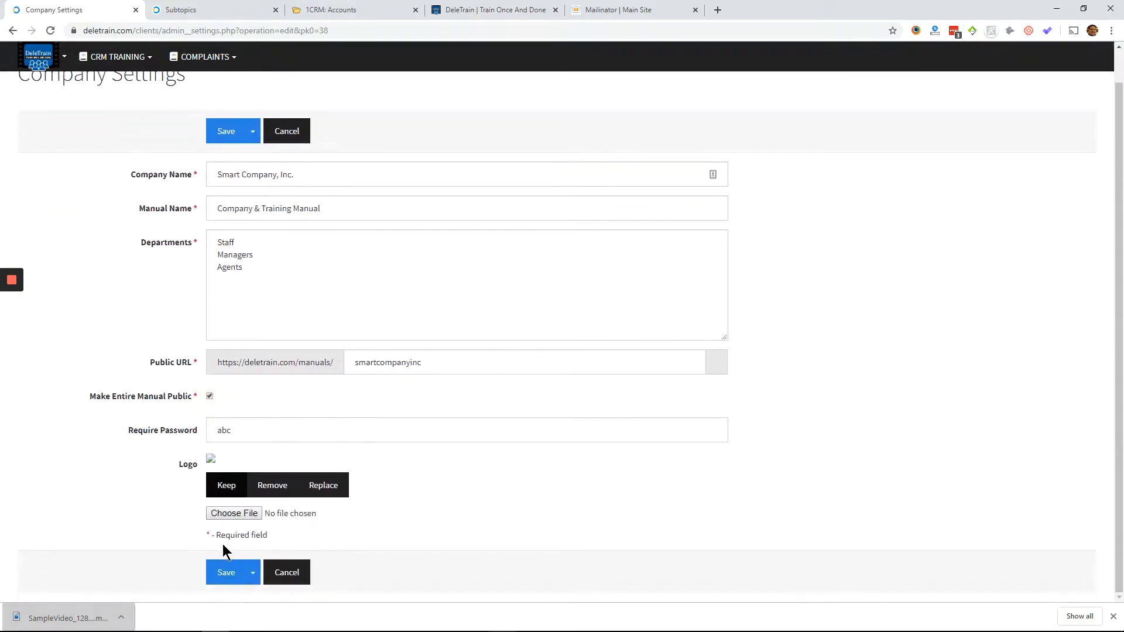
{"action": "left_click", "coordinate": [225, 560]}
- Open the manual's public view in a new tab and log in with the manual password, declining to store it
{"action": "left_click", "coordinate": [54, 61]}
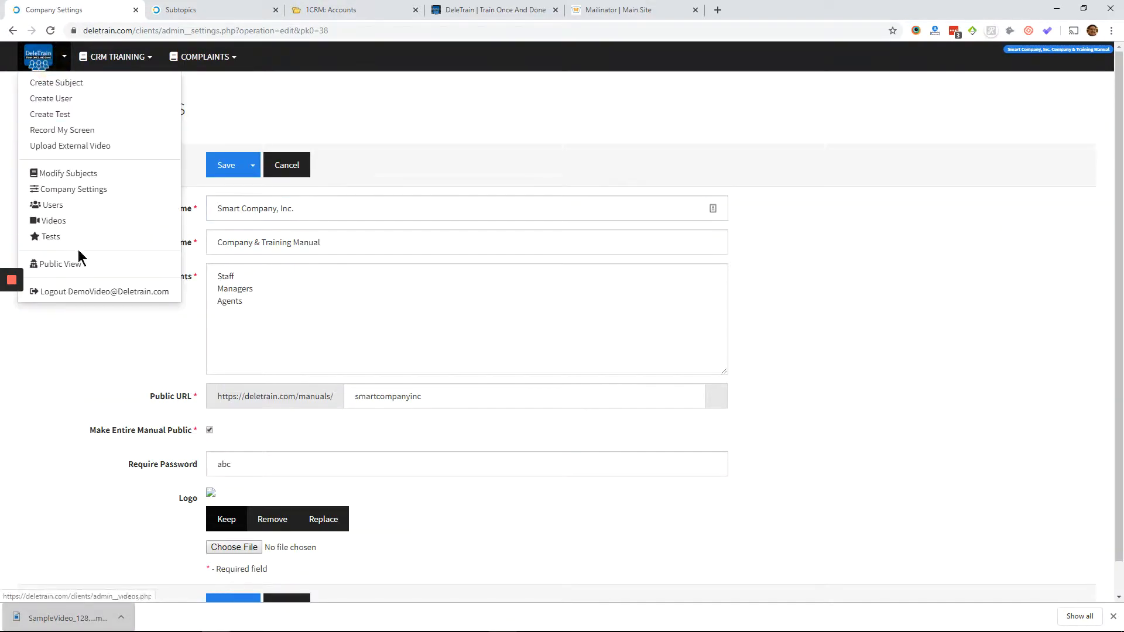
{"action": "right_click", "coordinate": [69, 262]}
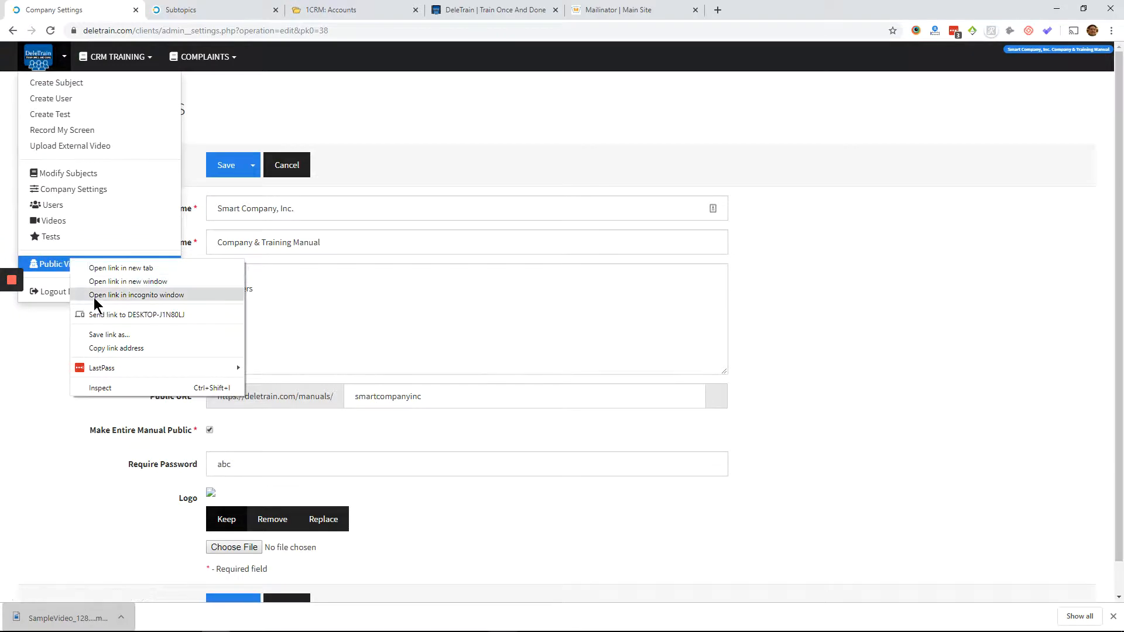
{"action": "left_click", "coordinate": [96, 269]}
{"action": "left_click", "coordinate": [190, 11]}
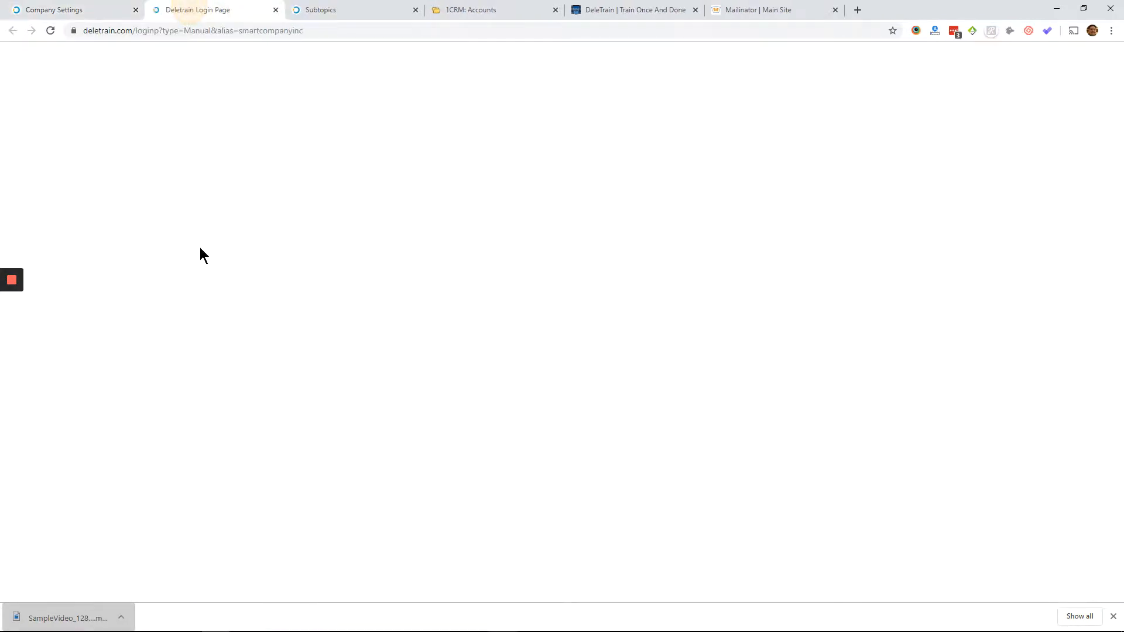
{"action": "right_click", "coordinate": [223, 238]}
{"action": "left_click", "coordinate": [261, 187]}
{"action": "left_click", "coordinate": [498, 342]}
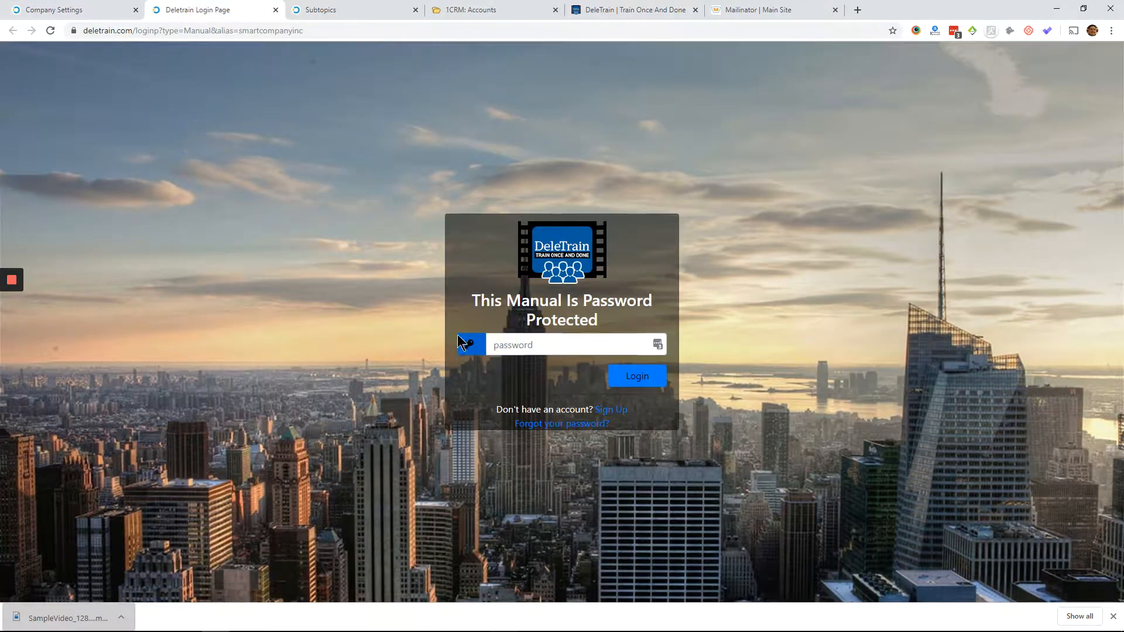
{"action": "type", "text": "•••"}
{"action": "key", "text": "Return"}
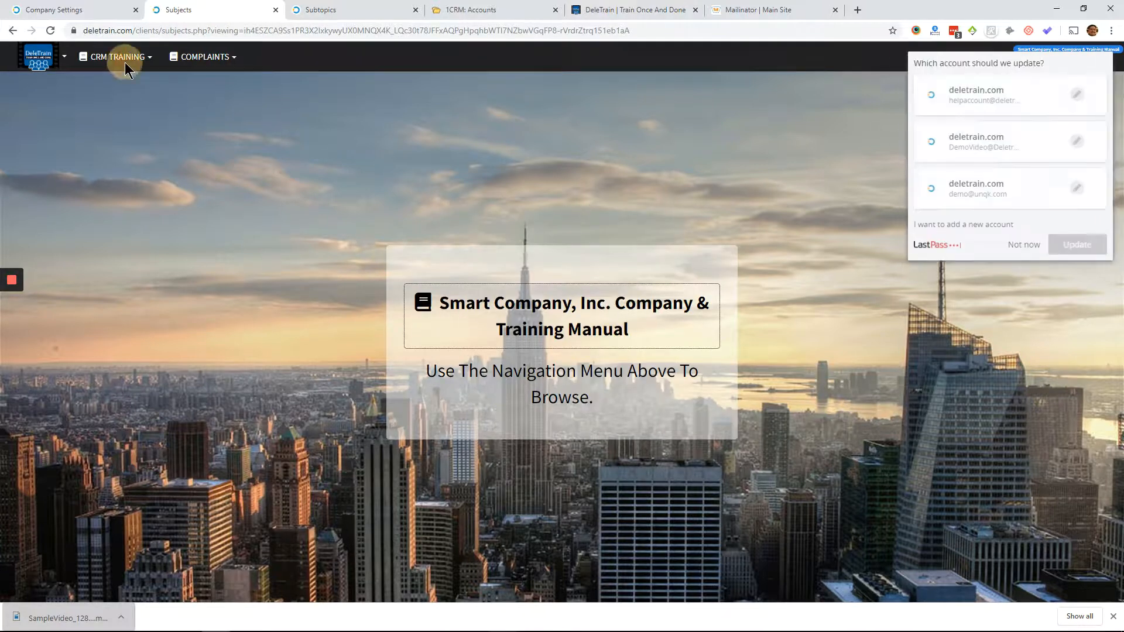
{"action": "left_click", "coordinate": [1024, 246]}
- Open TEST OF A TEST from the ADDING A USER topic in the public manual
{"action": "left_click", "coordinate": [90, 64]}
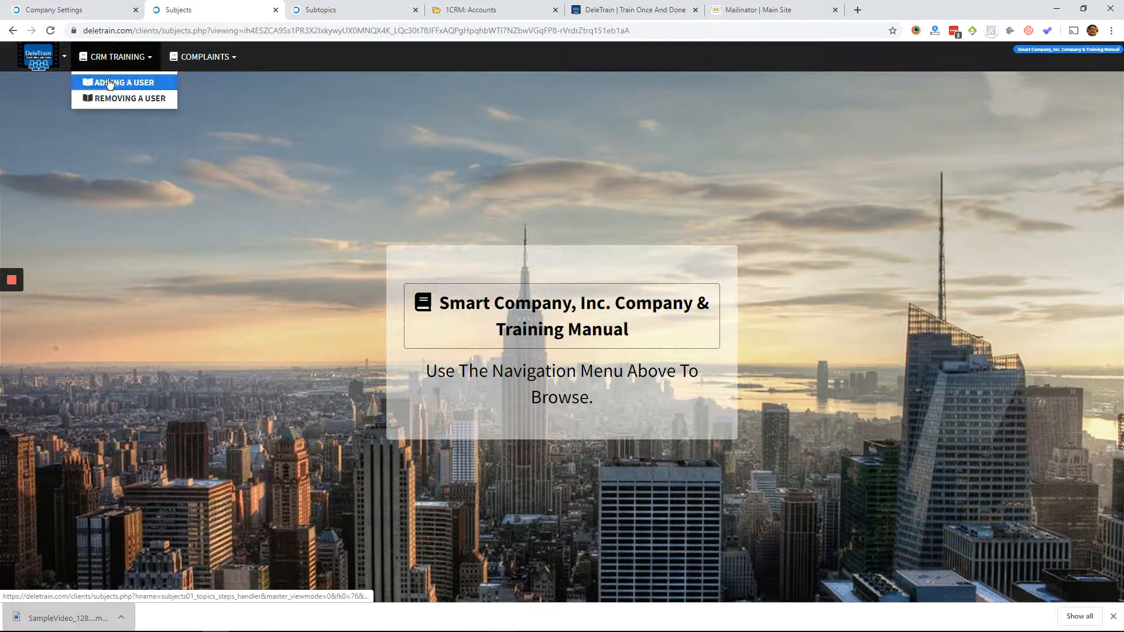
{"action": "left_click", "coordinate": [122, 81]}
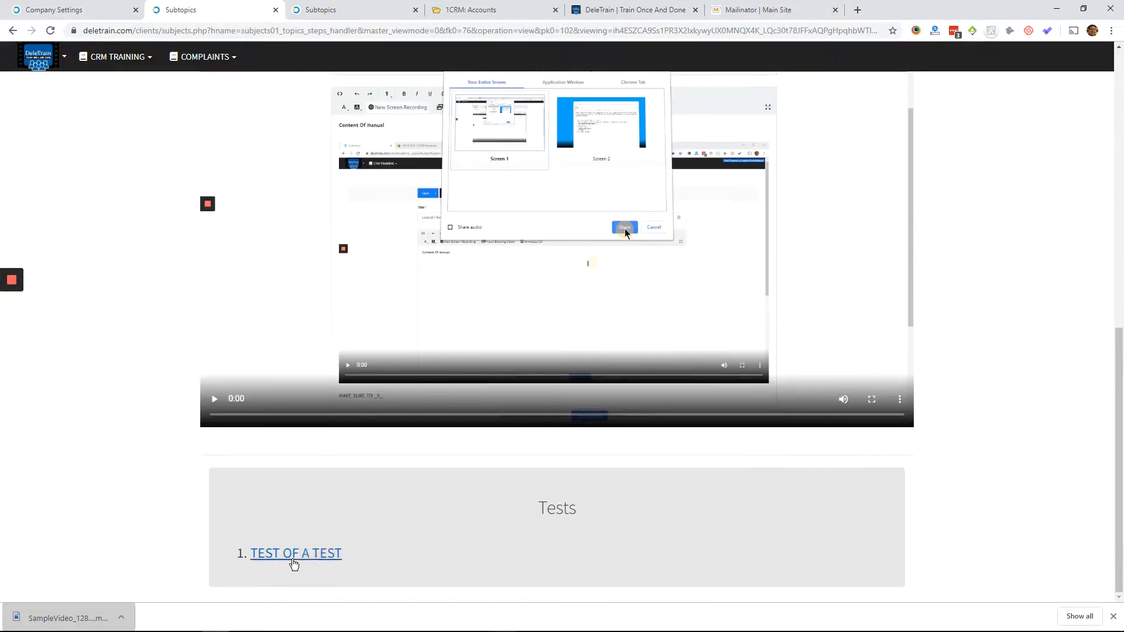
{"action": "left_click", "coordinate": [291, 557]}
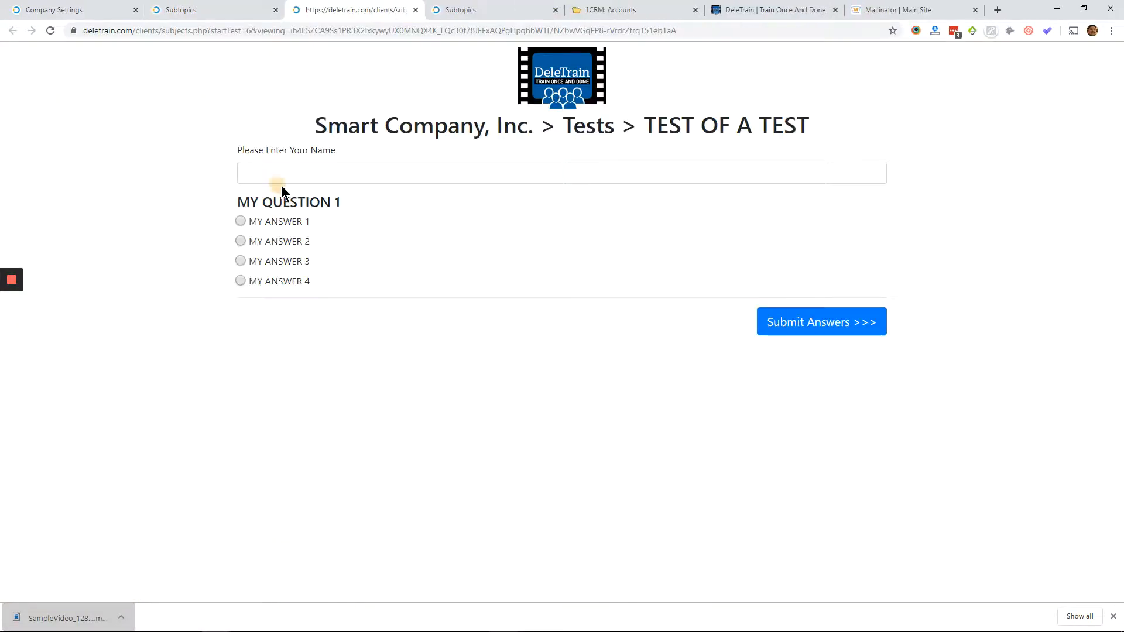
- Enter the test taker's name, choose MY ANSWER 4 for MY QUESTION 1, and submit the answers
{"action": "left_click", "coordinate": [301, 174]}
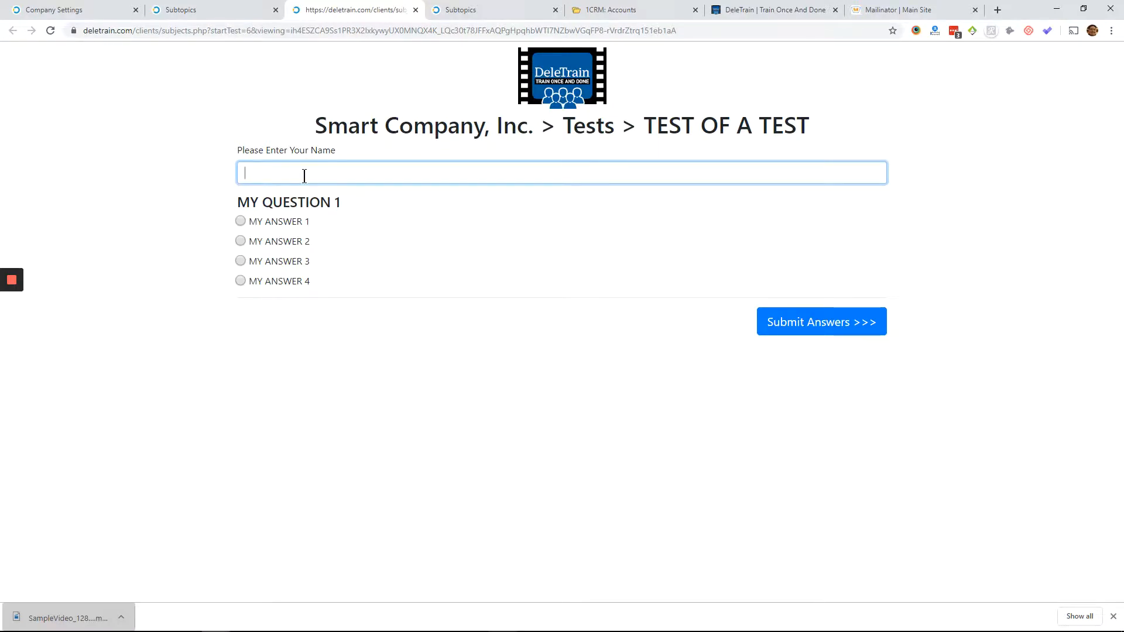
{"action": "type", "text": "JOHN DOE"}
{"action": "left_click", "coordinate": [784, 319]}
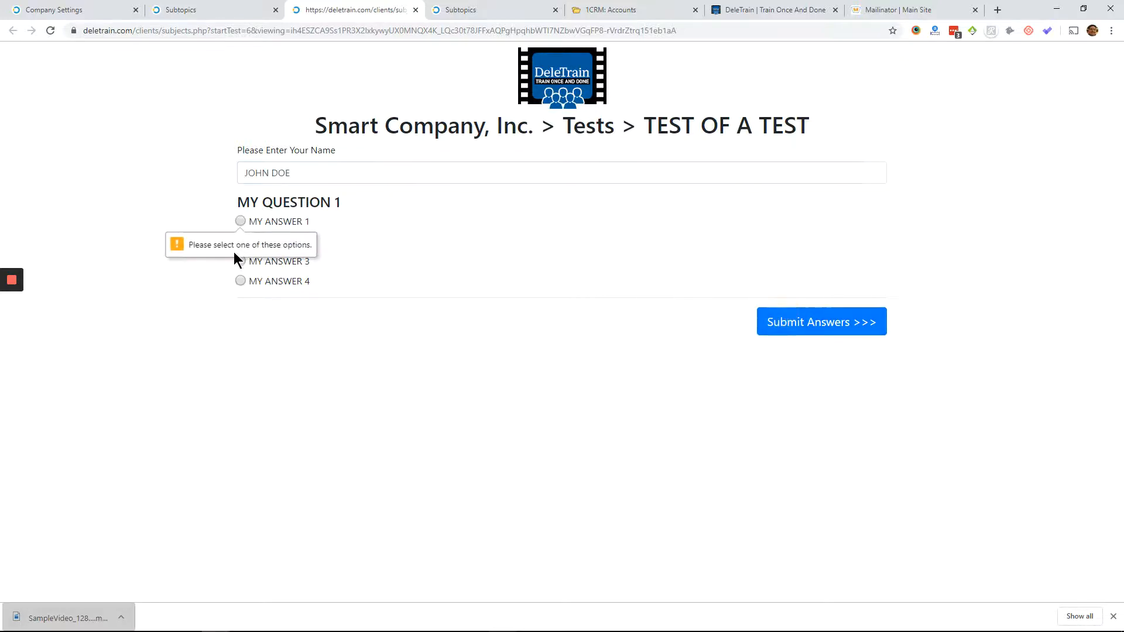
{"action": "left_click", "coordinate": [240, 281]}
{"action": "left_click", "coordinate": [847, 323]}
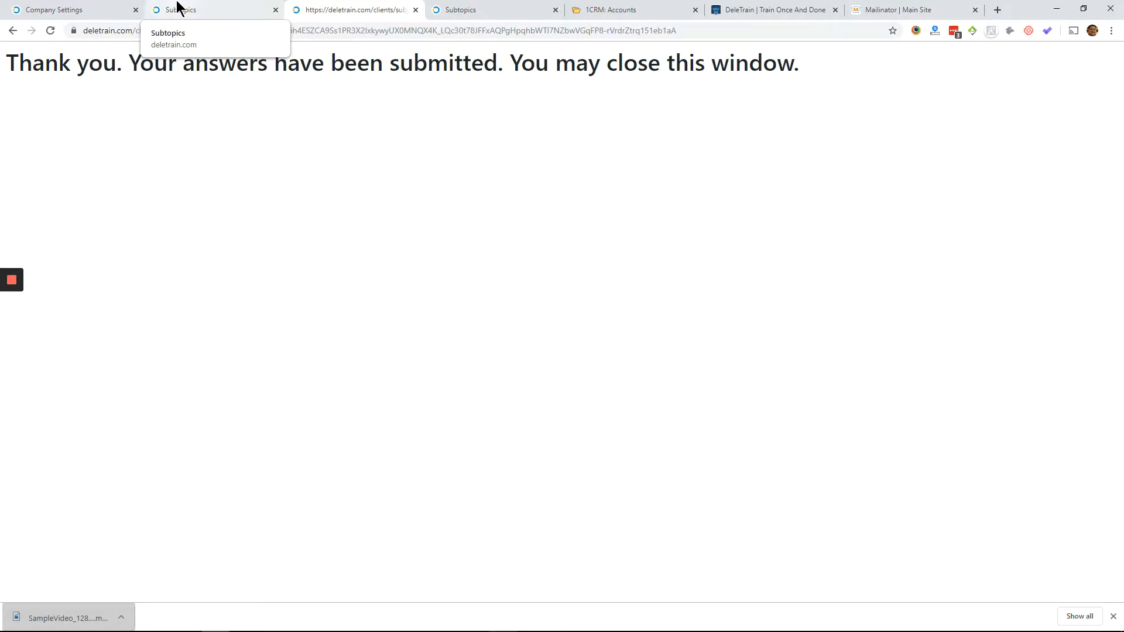
{"action": "left_click_drag", "start_coordinate": [267, 133], "coordinate": [259, 121]}
{"action": "left_click", "coordinate": [212, 8]}
{"action": "right_click", "coordinate": [141, 168]}
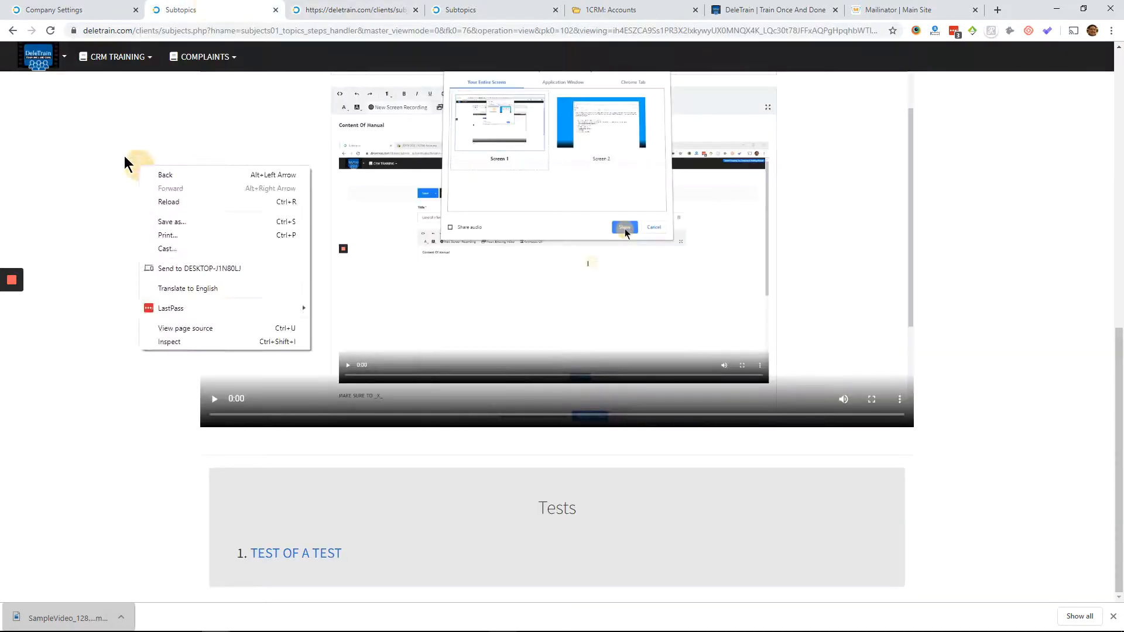
{"action": "left_click", "coordinate": [124, 156]}
{"action": "scroll", "coordinate": [117, 111], "scroll_direction": "up", "scroll_amount": 9}
{"action": "scroll", "coordinate": [96, 108], "scroll_direction": "down", "scroll_amount": 9}
{"action": "scroll", "coordinate": [90, 130], "scroll_direction": "up", "scroll_amount": 9}
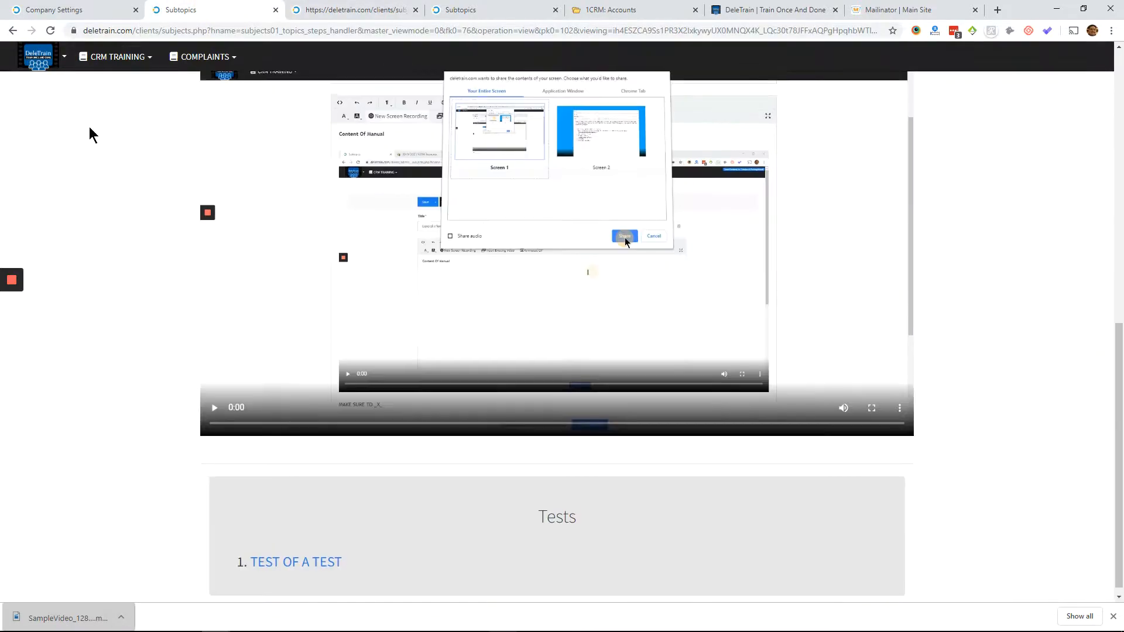
- Return to the admin site's test list, expand all tests and show the results of TEST OF A TEST
{"action": "left_click", "coordinate": [39, 63]}
{"action": "left_click", "coordinate": [68, 10]}
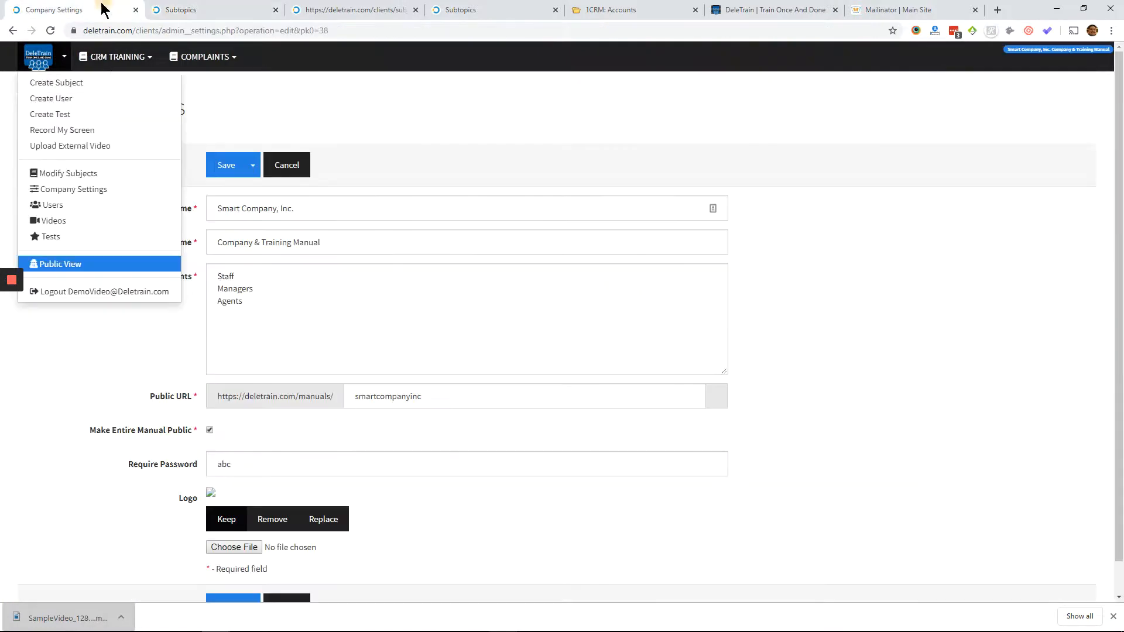
{"action": "left_click", "coordinate": [50, 237]}
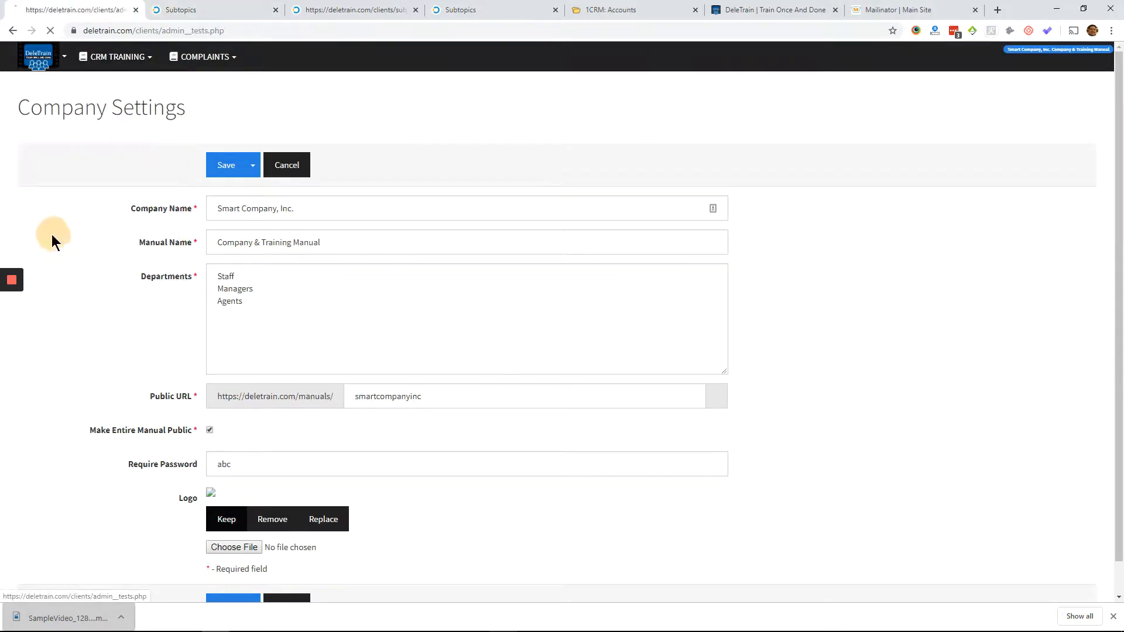
{"action": "left_click", "coordinate": [31, 244]}
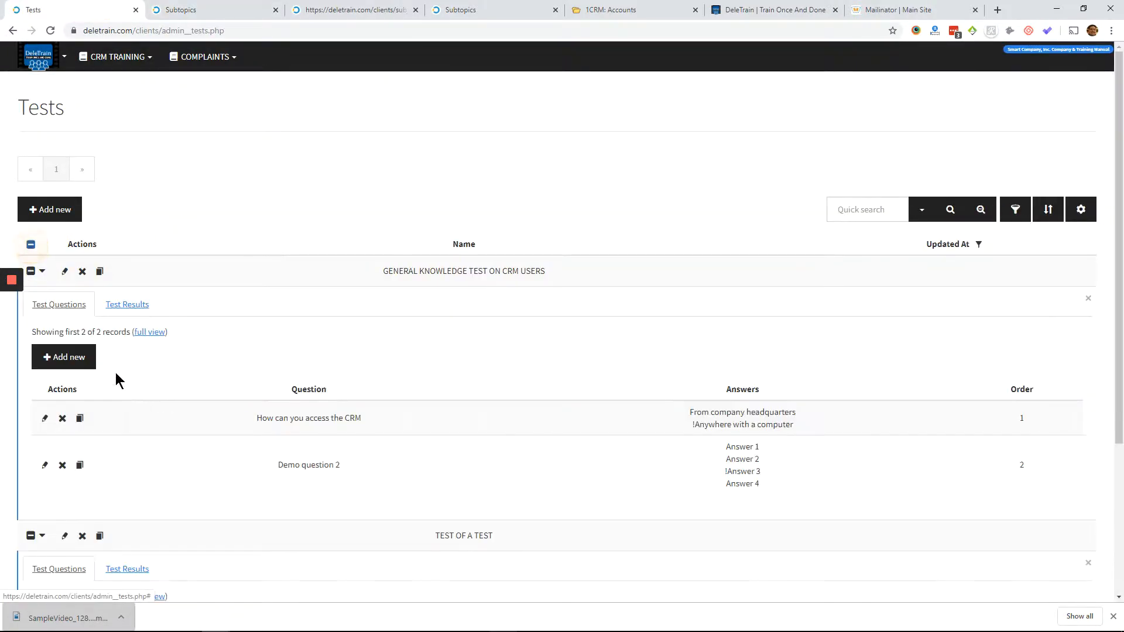
{"action": "scroll", "coordinate": [115, 373], "scroll_direction": "down", "scroll_amount": 2}
{"action": "left_click", "coordinate": [117, 362]}
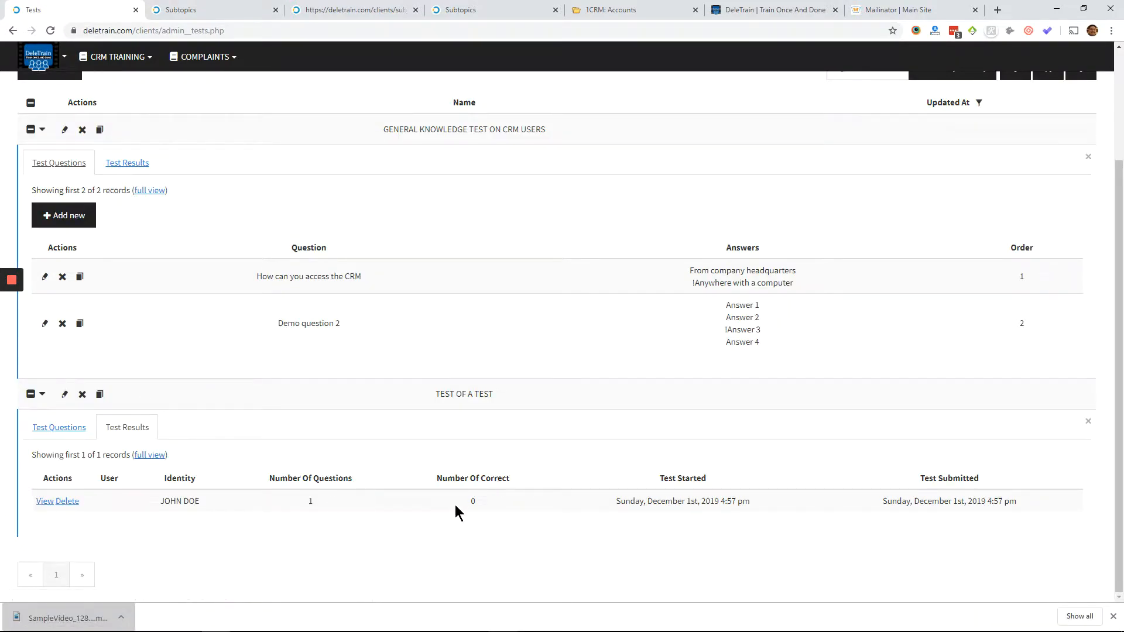
- Open the submitted TEST OF A TEST result and examine the answers given
{"action": "left_click", "coordinate": [42, 502]}
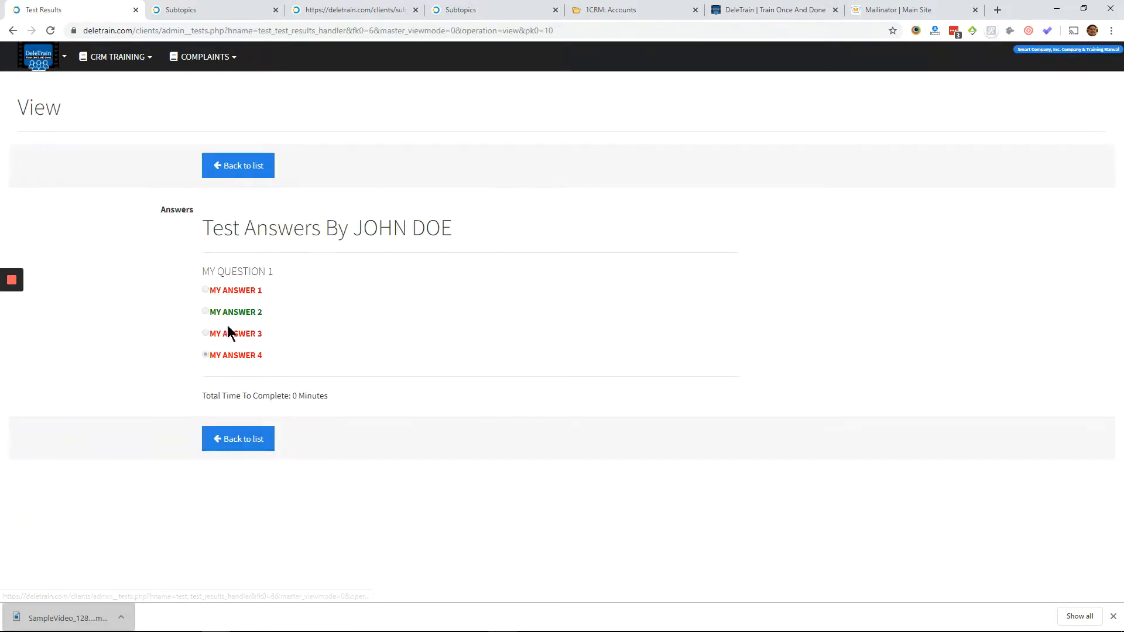
{"action": "left_click", "coordinate": [221, 174]}
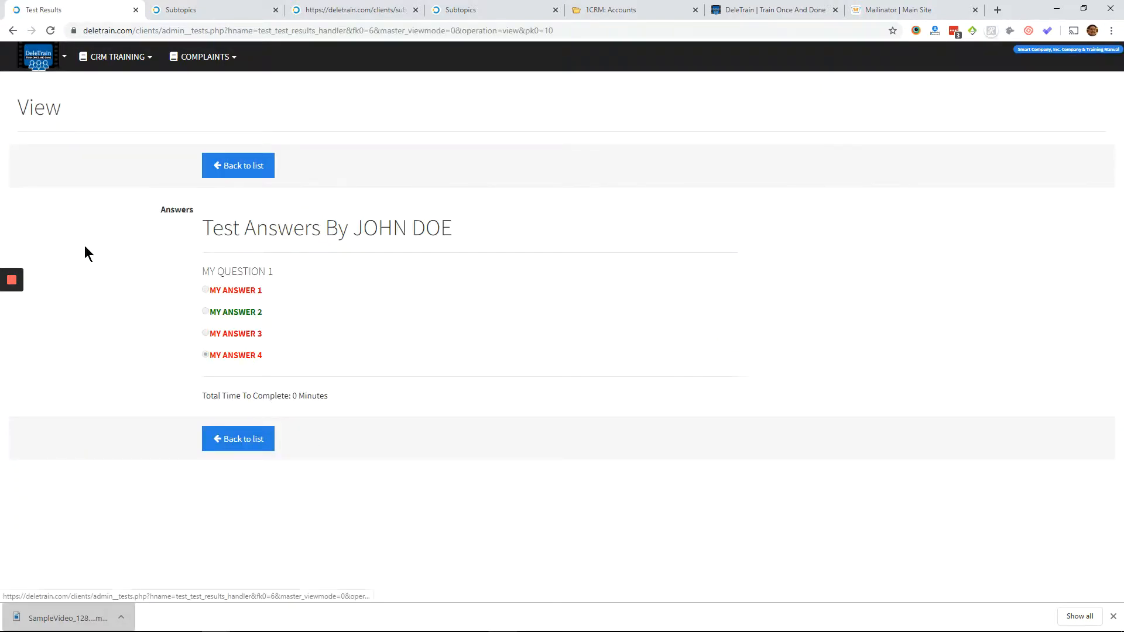
{"action": "mouse_move", "coordinate": [11, 309]}
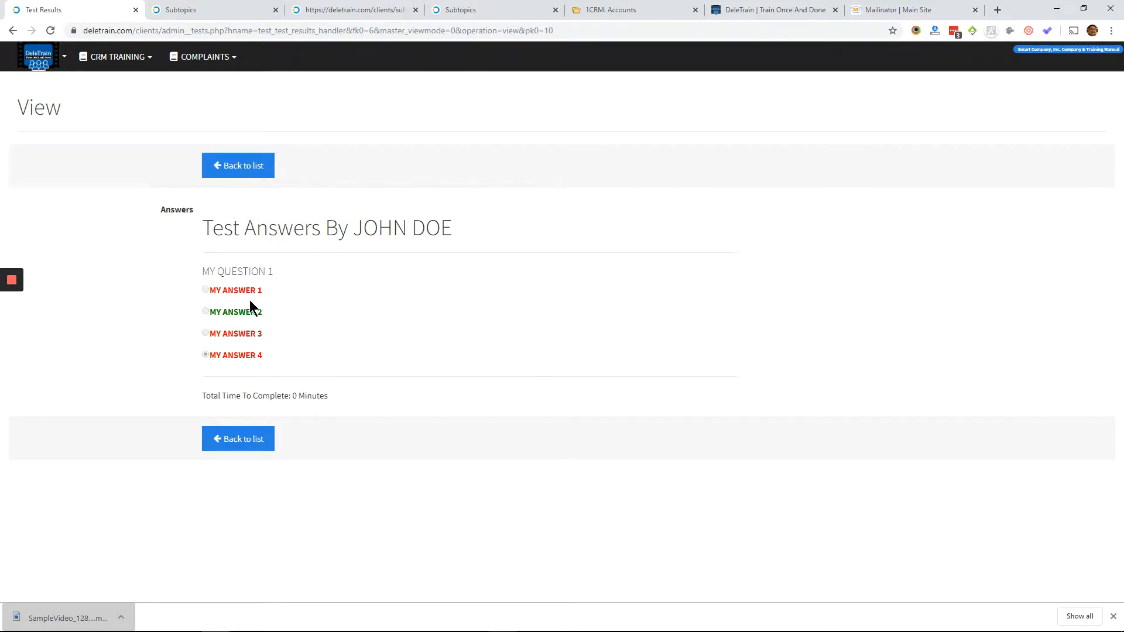
- Add the line ABC to the General Information subtopic of POLICY ON COMPLAINTS and save it
{"action": "left_click", "coordinate": [64, 59]}
{"action": "left_click", "coordinate": [47, 172]}
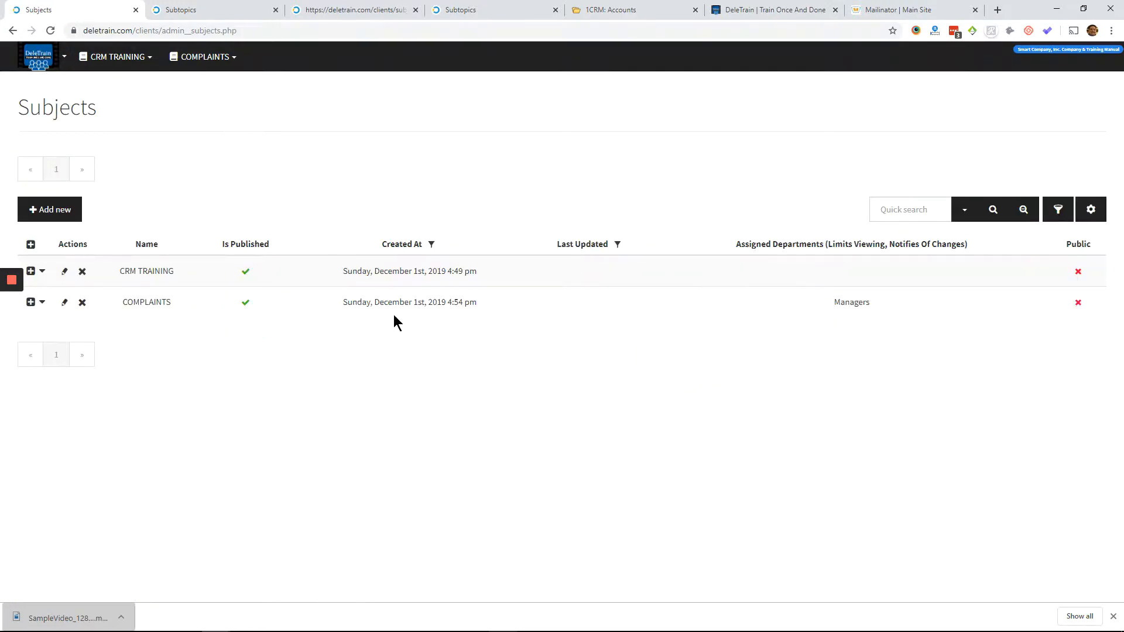
{"action": "left_click", "coordinate": [116, 60]}
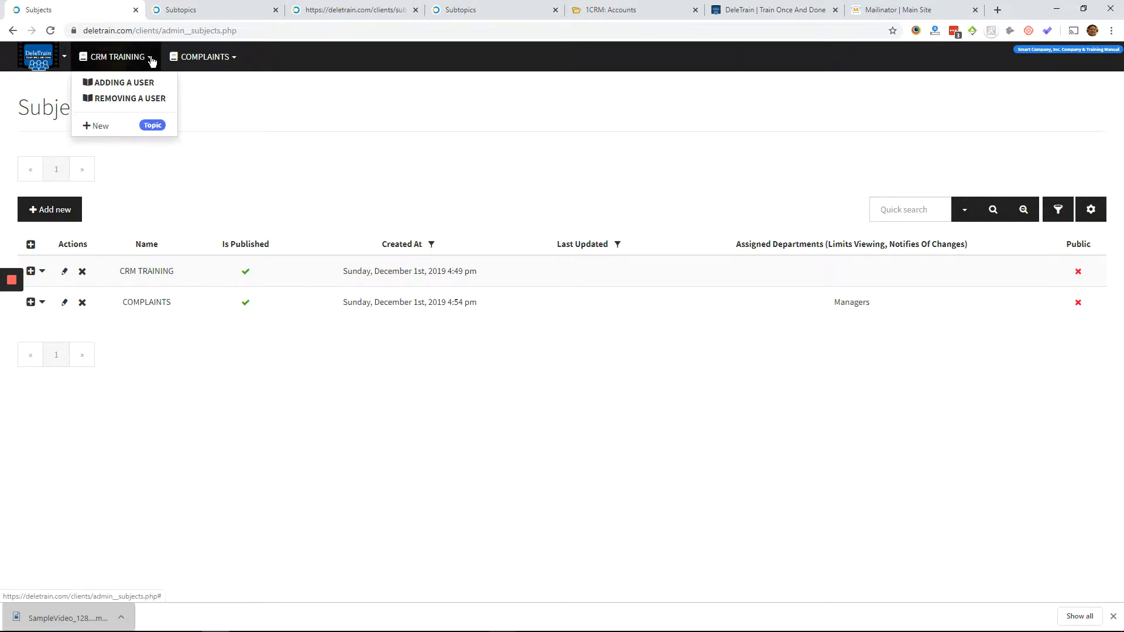
{"action": "left_click", "coordinate": [189, 63]}
{"action": "left_click", "coordinate": [200, 83]}
{"action": "left_click", "coordinate": [331, 334]}
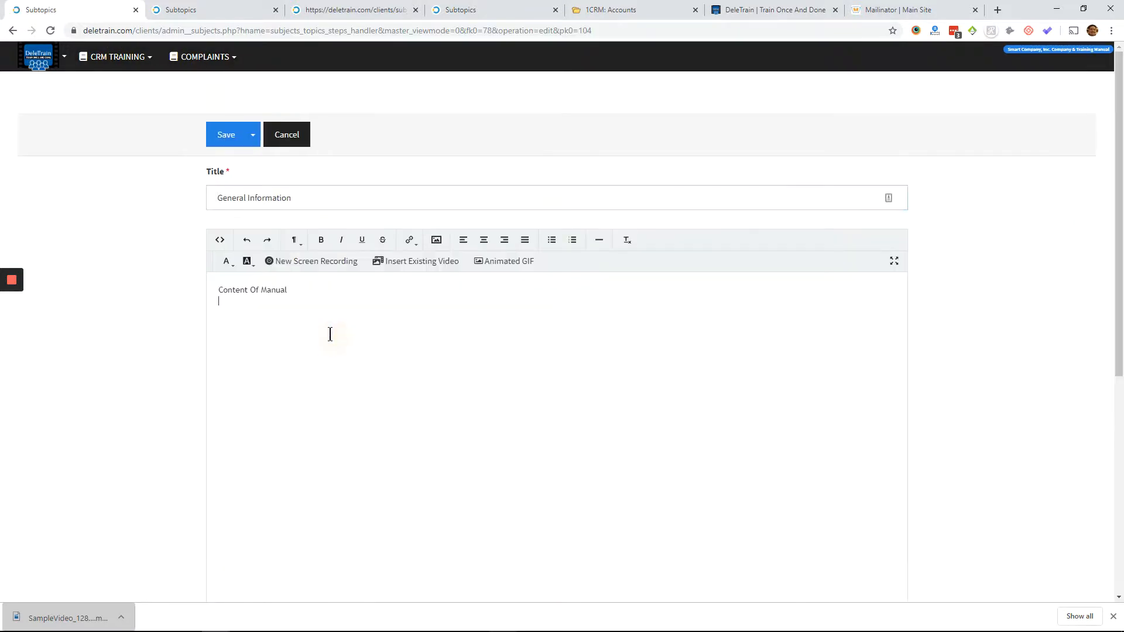
{"action": "type", "text": "ABC"}
{"action": "left_click", "coordinate": [226, 135]}
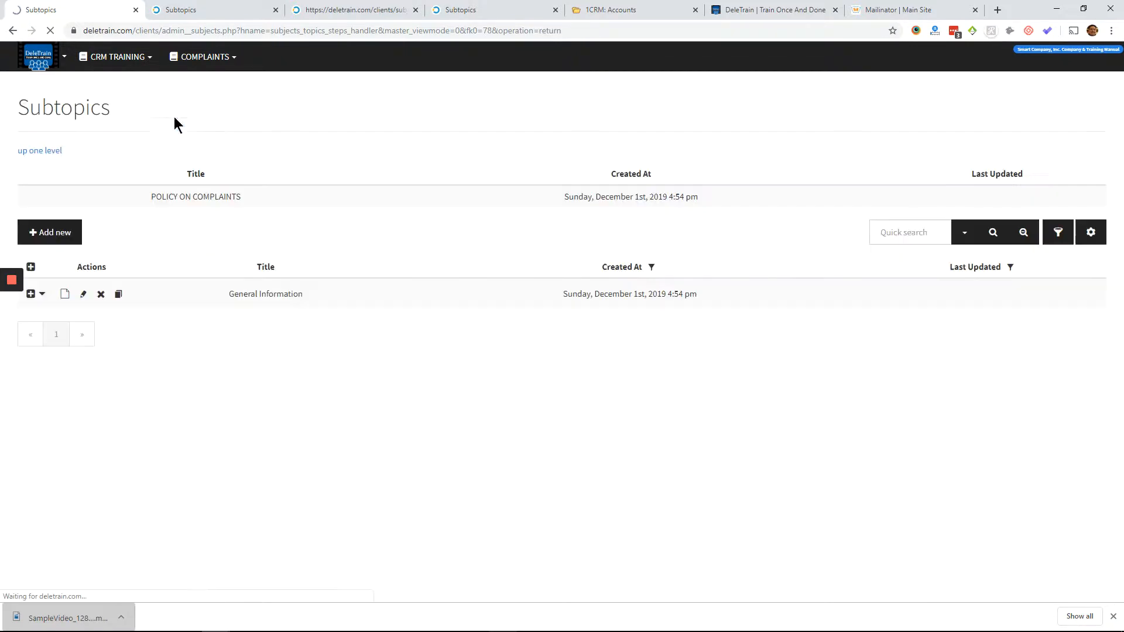
- Open the list of users to examine their admin status and assigned departments
{"action": "left_click", "coordinate": [49, 61]}
{"action": "left_click", "coordinate": [48, 204]}
{"action": "right_click", "coordinate": [326, 379]}
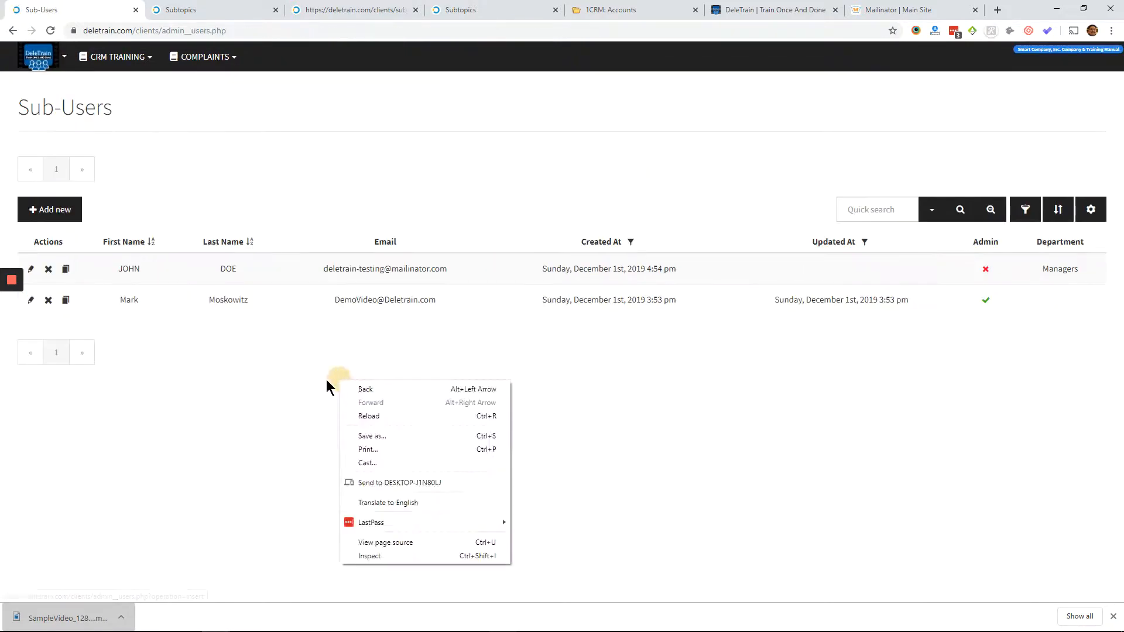
{"action": "key", "text": "Escape"}
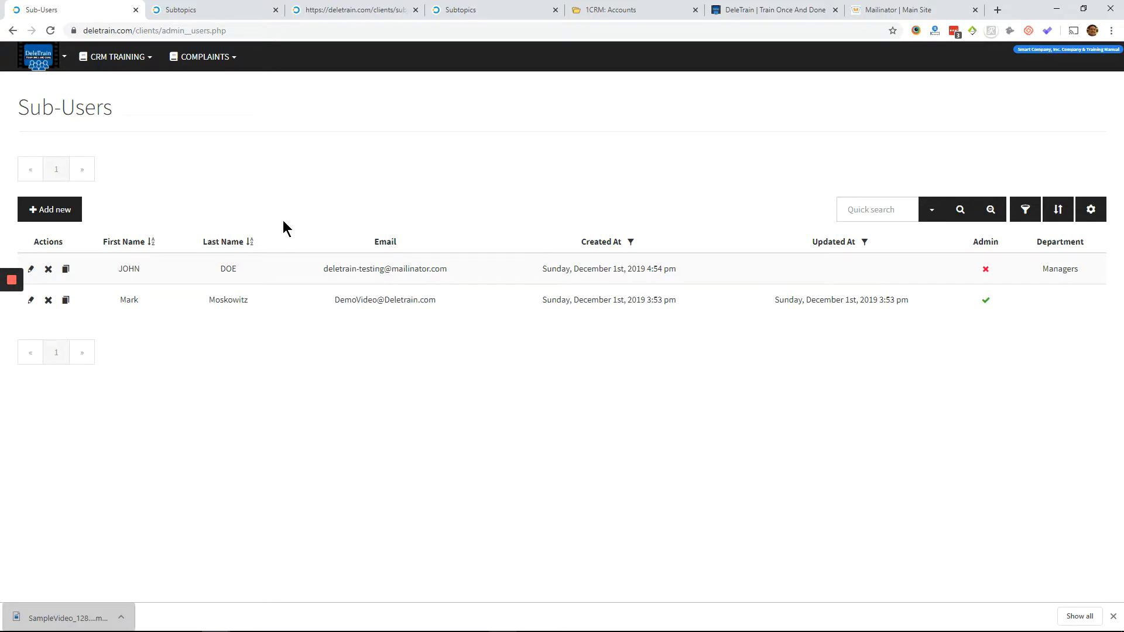
- Reopen General Information under POLICY ON COMPLAINTS and save it with the option that opens its View History details
{"action": "left_click", "coordinate": [195, 56]}
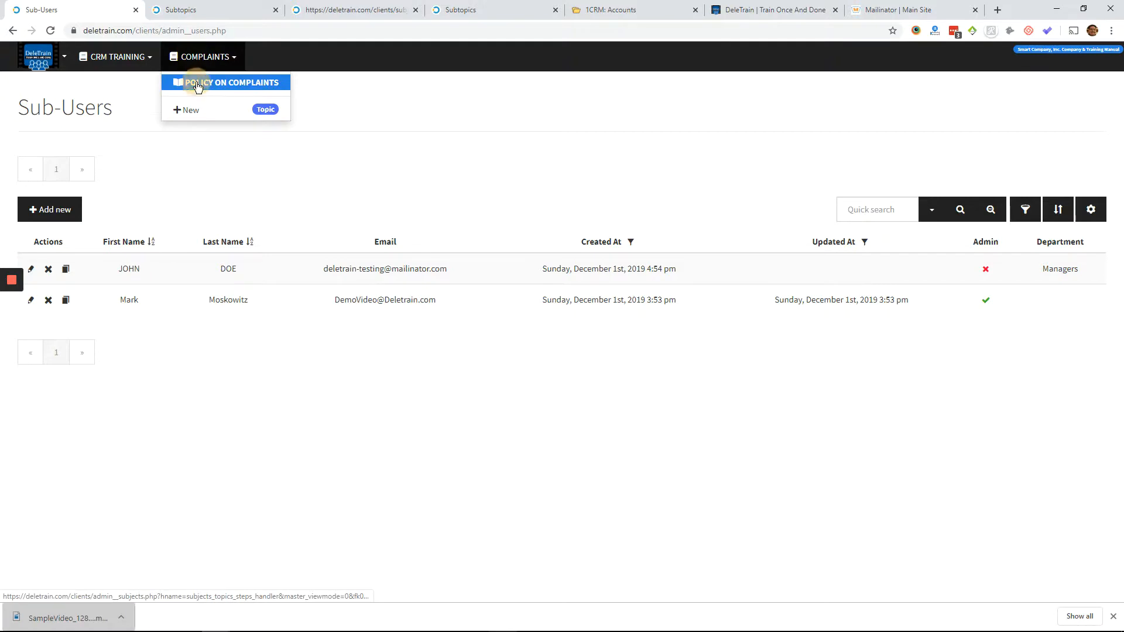
{"action": "left_click", "coordinate": [195, 83]}
{"action": "right_click", "coordinate": [157, 189]}
{"action": "left_click", "coordinate": [143, 187]}
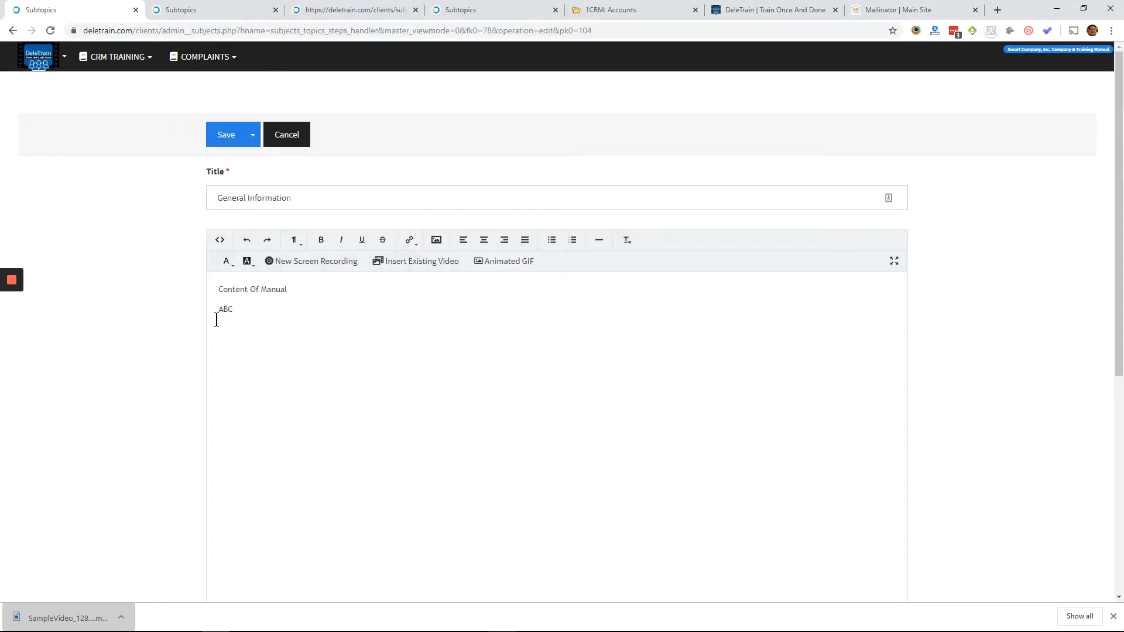
{"action": "left_click", "coordinate": [252, 135]}
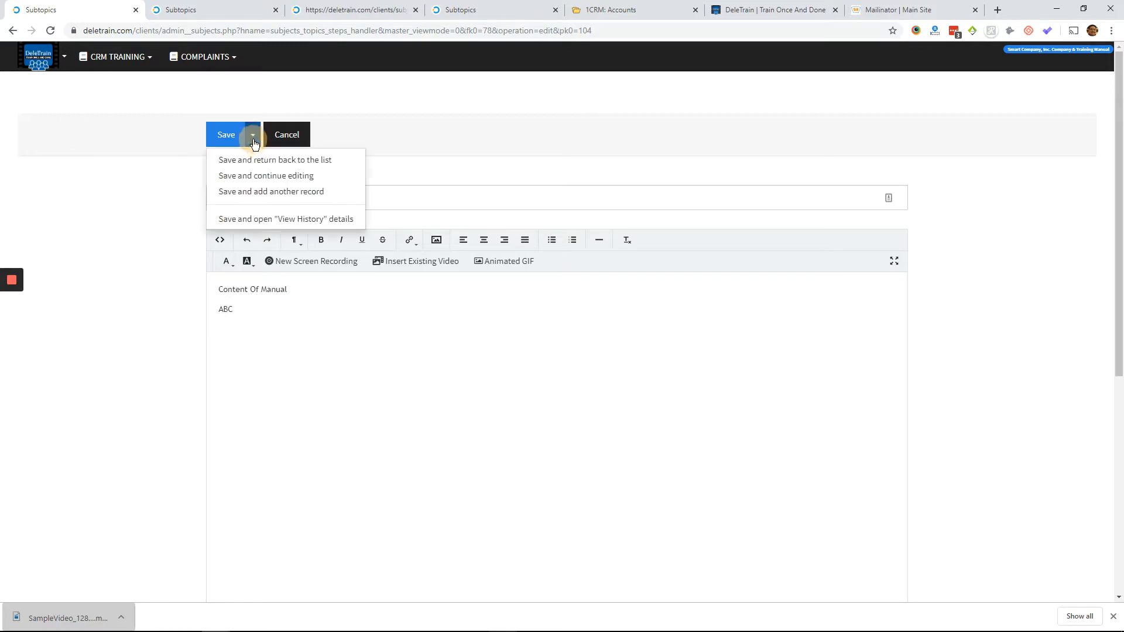
{"action": "left_click", "coordinate": [260, 219]}
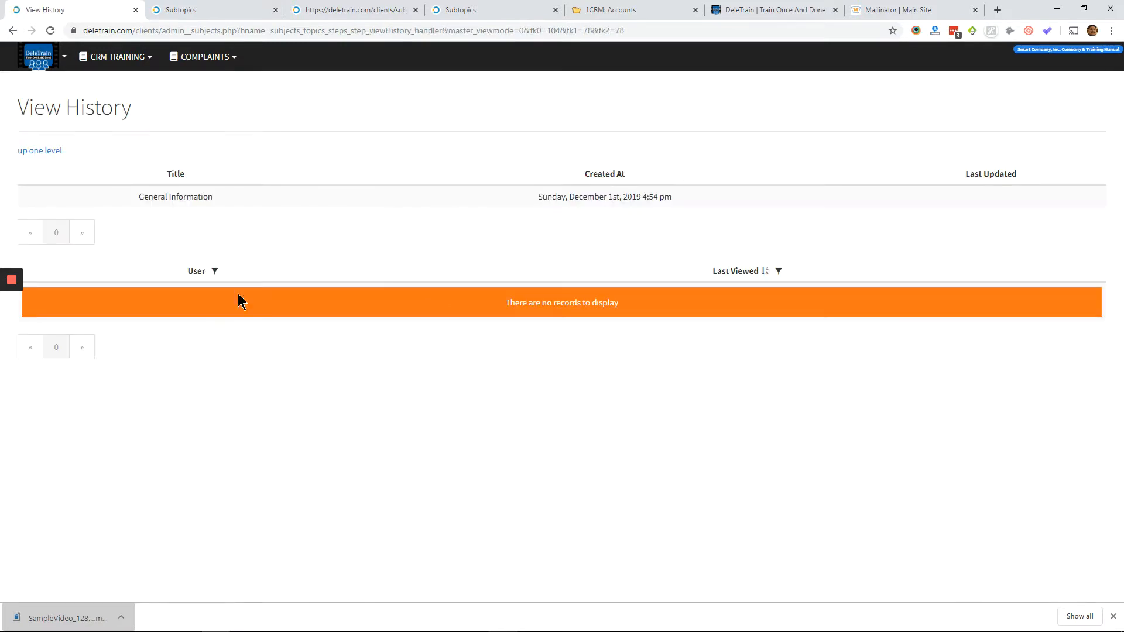
- Return to the POLICY ON COMPLAINTS subtopics and open the view history of General Information from its list entry
{"action": "left_click", "coordinate": [36, 150]}
{"action": "triple_click", "coordinate": [186, 130]}
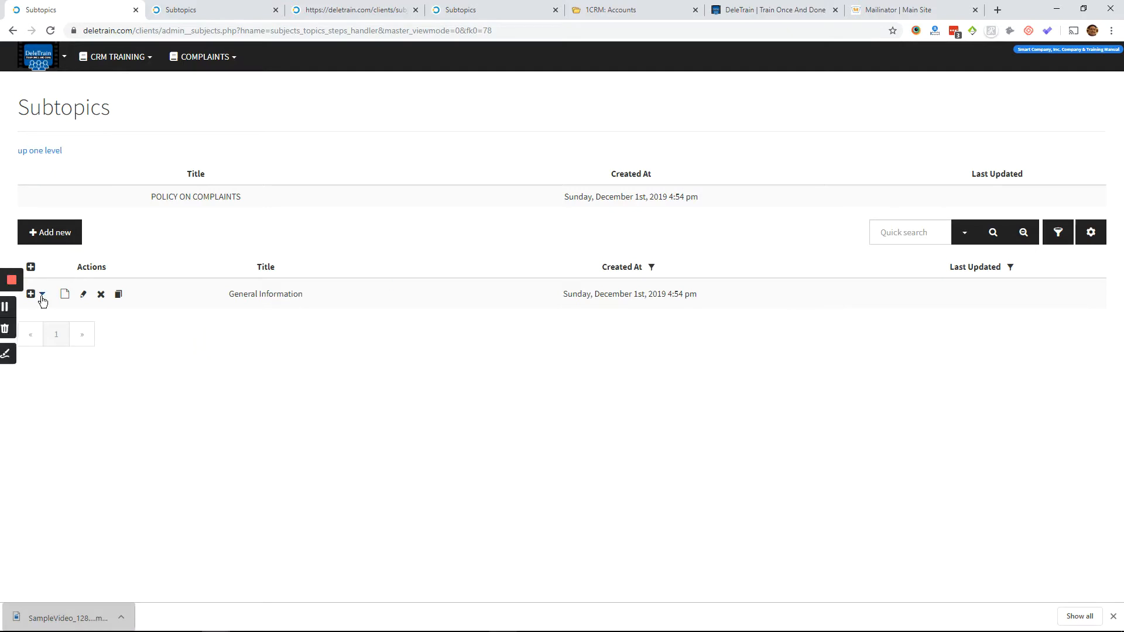
{"action": "left_click", "coordinate": [41, 293]}
{"action": "left_click", "coordinate": [53, 316]}
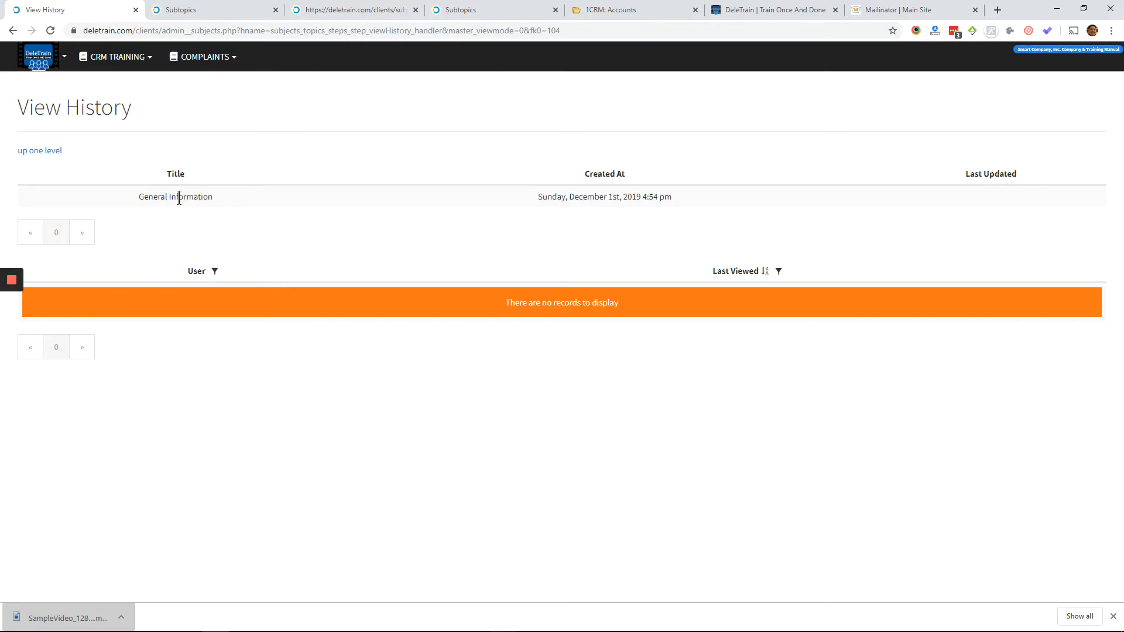
- Open the company settings and shorten the manual name to Training Manual
{"action": "left_click", "coordinate": [38, 56]}
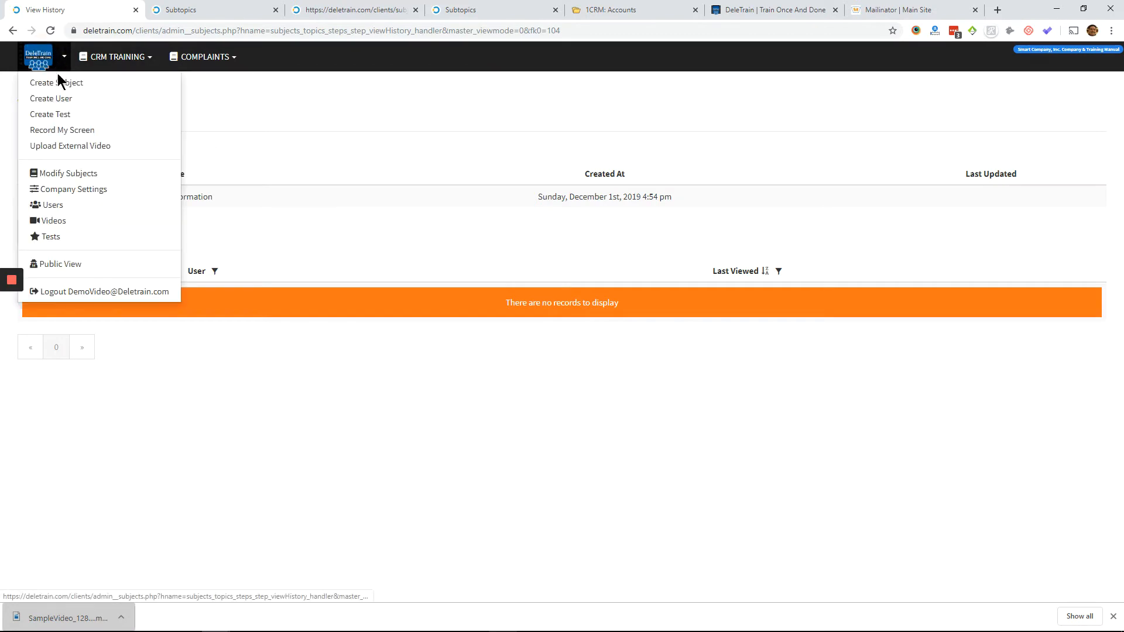
{"action": "left_click", "coordinate": [48, 191]}
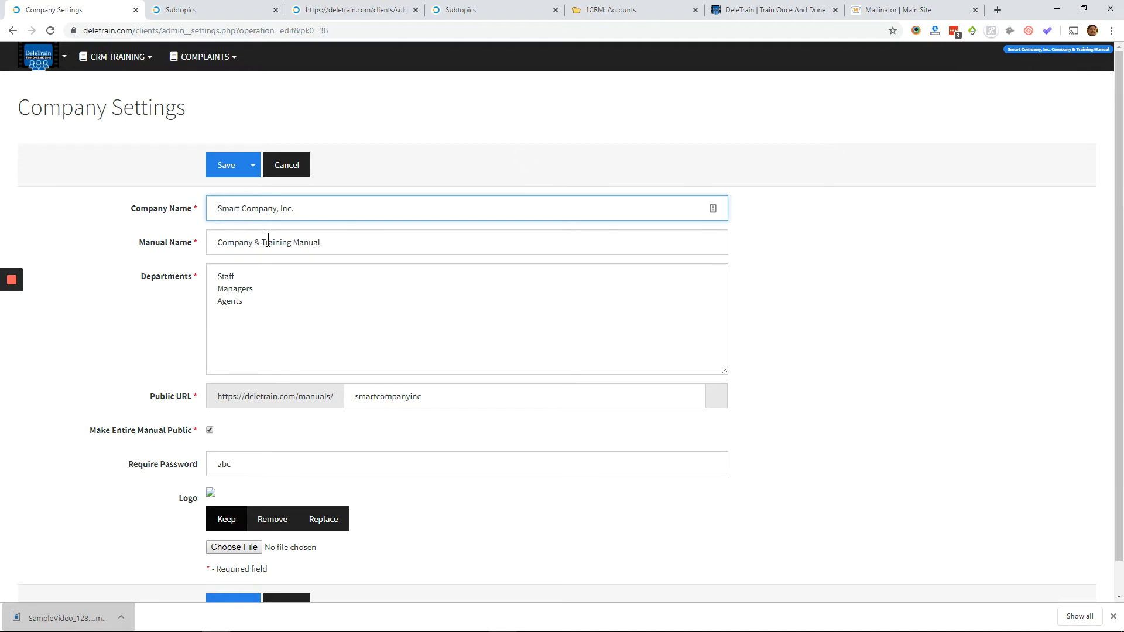
{"action": "left_click_drag", "start_coordinate": [261, 242], "coordinate": [140, 242]}
{"action": "key", "text": "BackSpace"}
{"action": "left_click", "coordinate": [329, 243]}
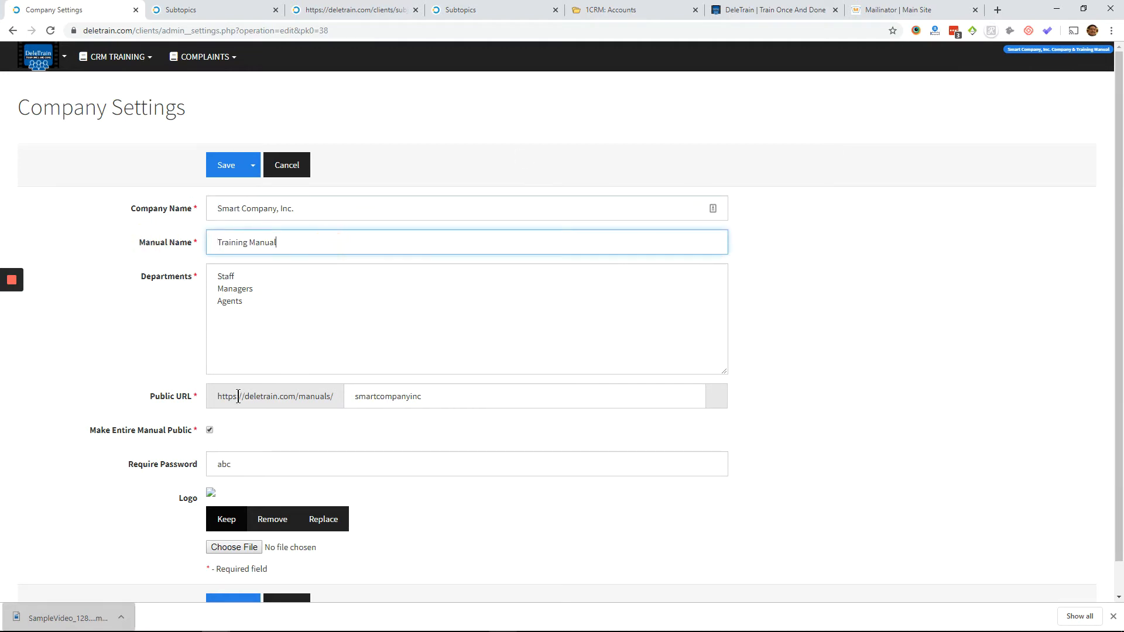
- Check the public URL, departments and company name, and save the company settings
{"action": "scroll", "coordinate": [281, 422], "scroll_direction": "down", "scroll_amount": 1}
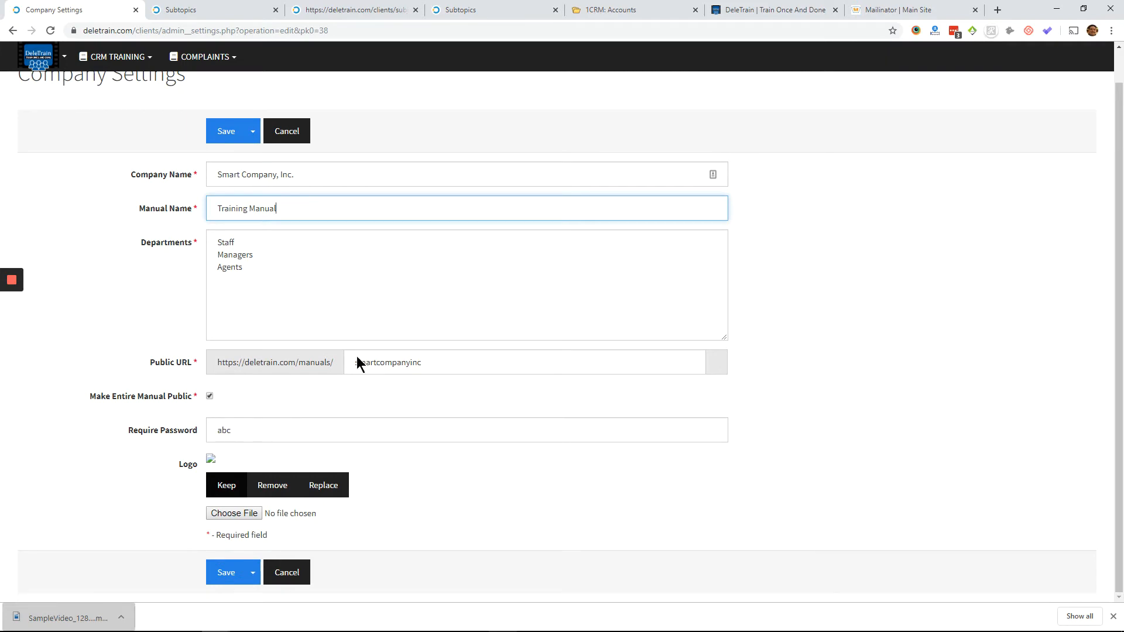
{"action": "double_click", "coordinate": [381, 366]}
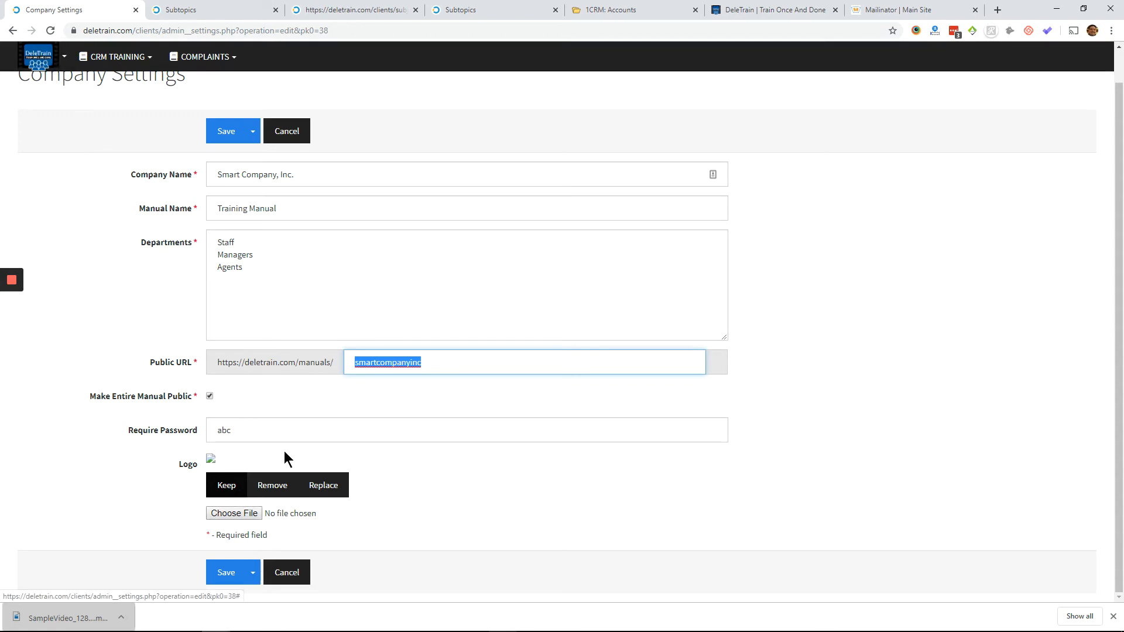
{"action": "left_click", "coordinate": [296, 299]}
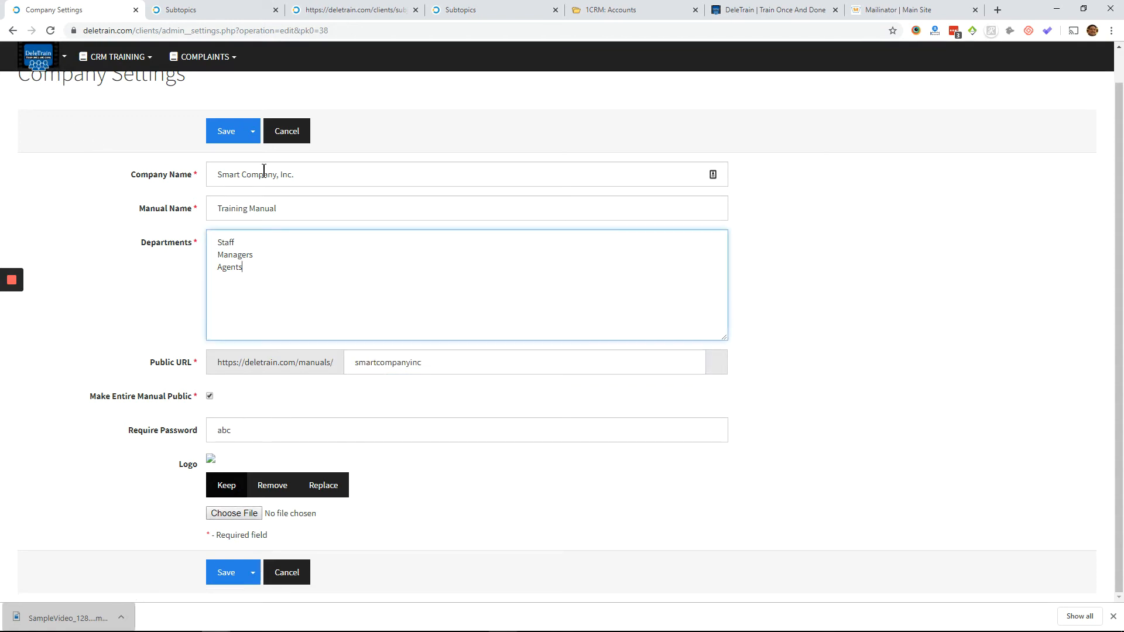
{"action": "left_click", "coordinate": [275, 173]}
{"action": "scroll", "coordinate": [287, 231], "scroll_direction": "up", "scroll_amount": 1}
{"action": "left_click", "coordinate": [223, 174]}
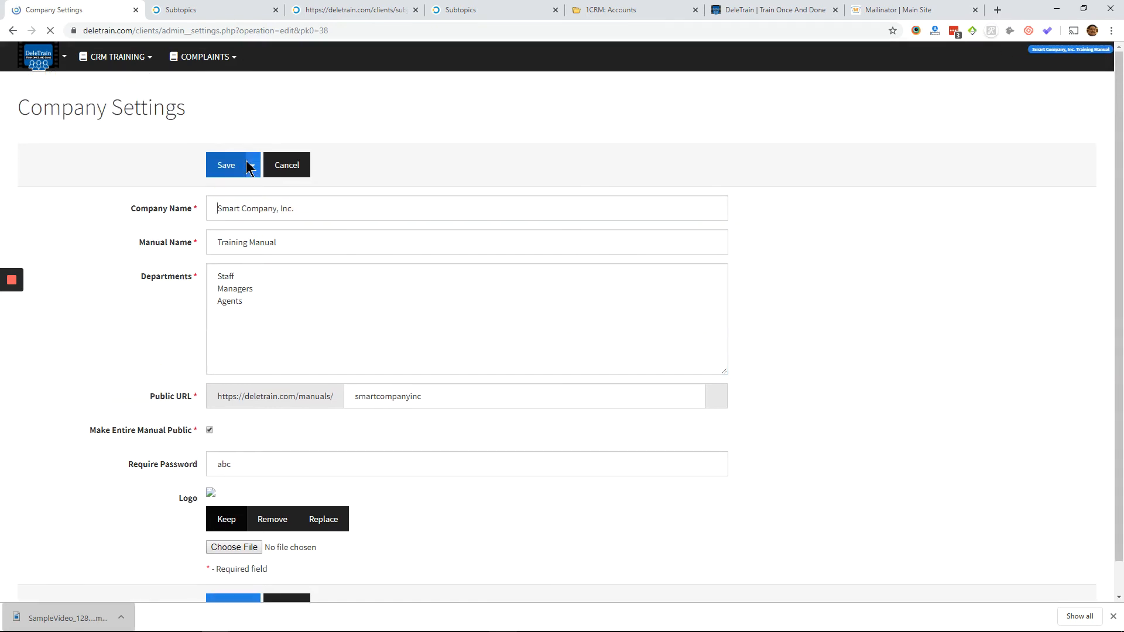